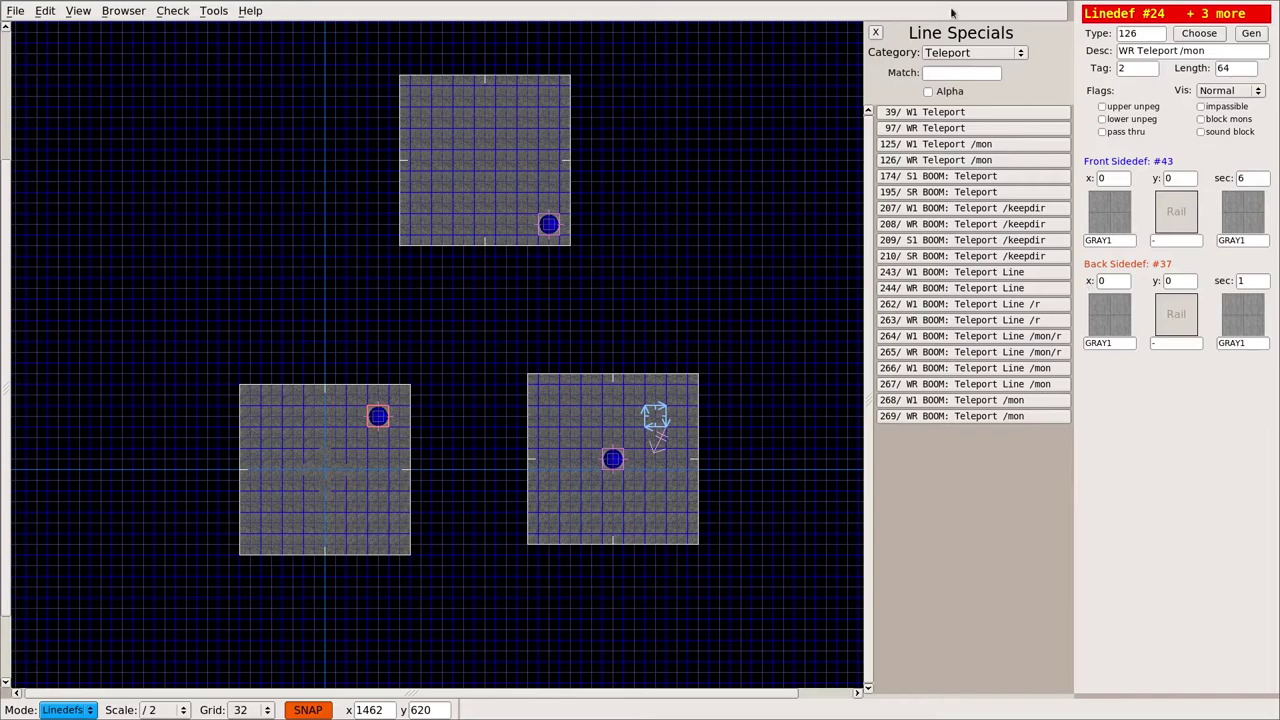
Step: Inspect the northern room in the 3D preview, moving around its brick walls
middle_click_drag(814, 268, 804, 381)
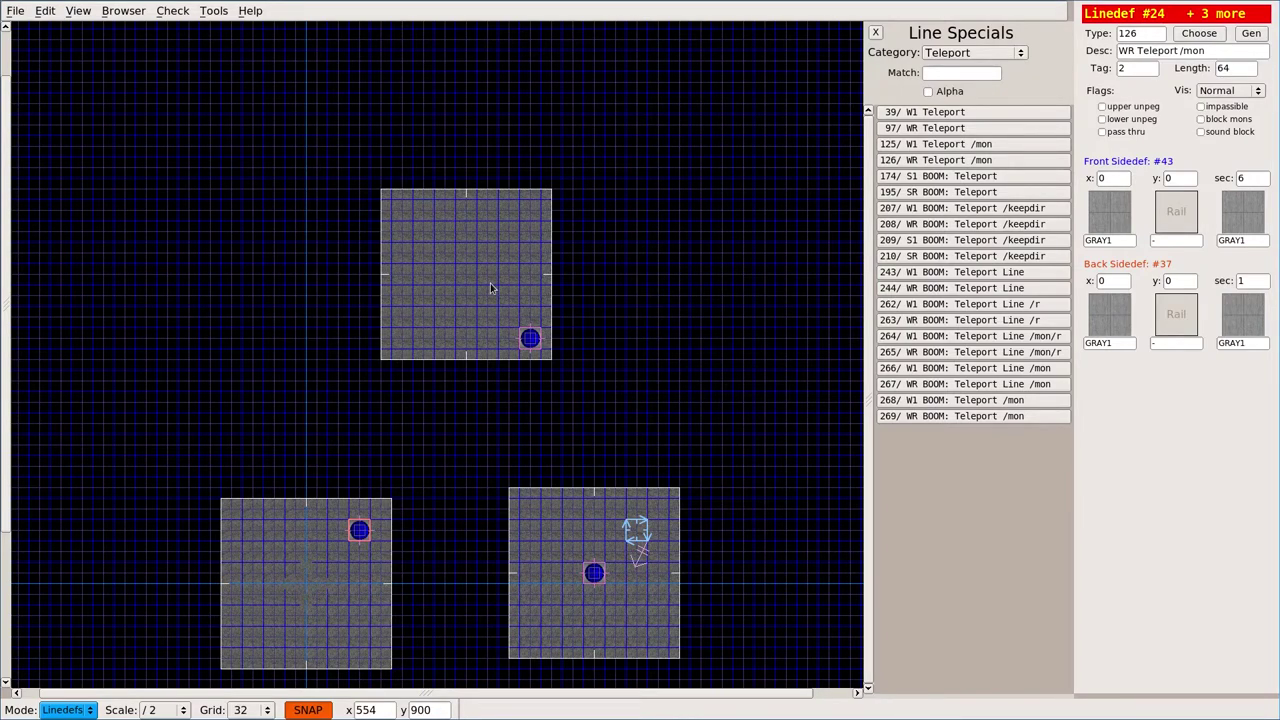
key("apostrophe")
key("Tab")
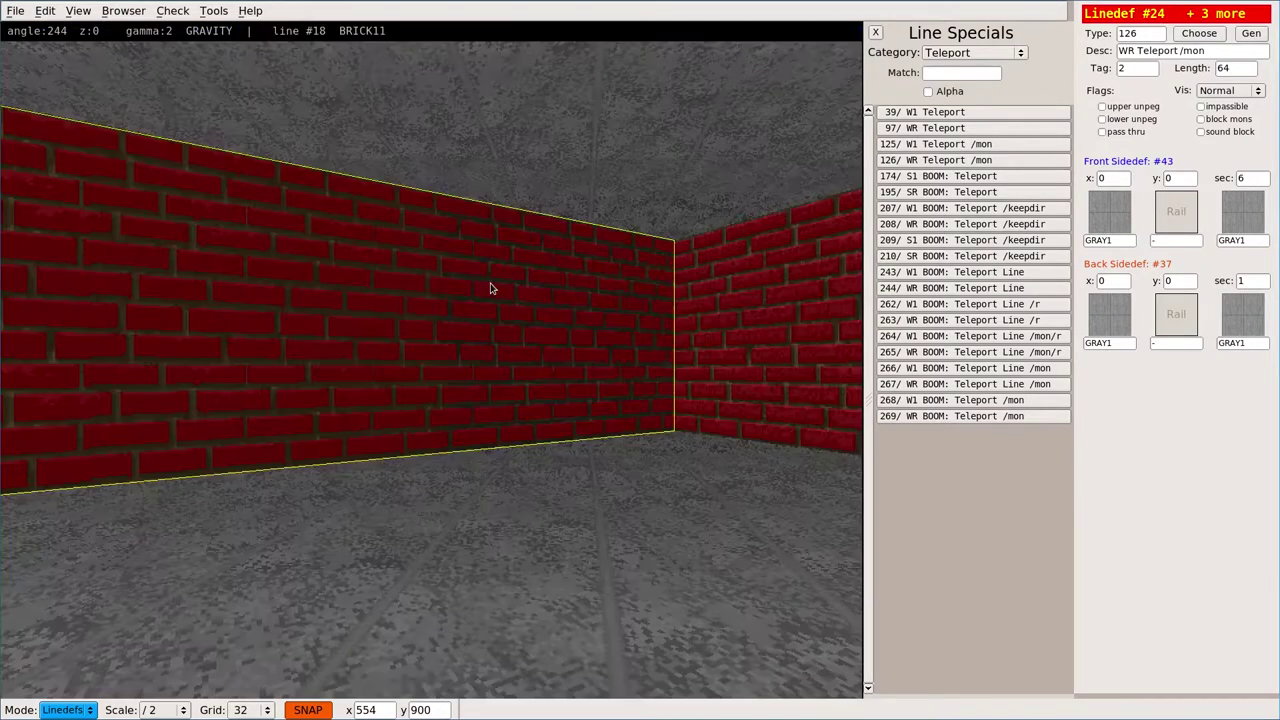
key("Right")
key("Right")
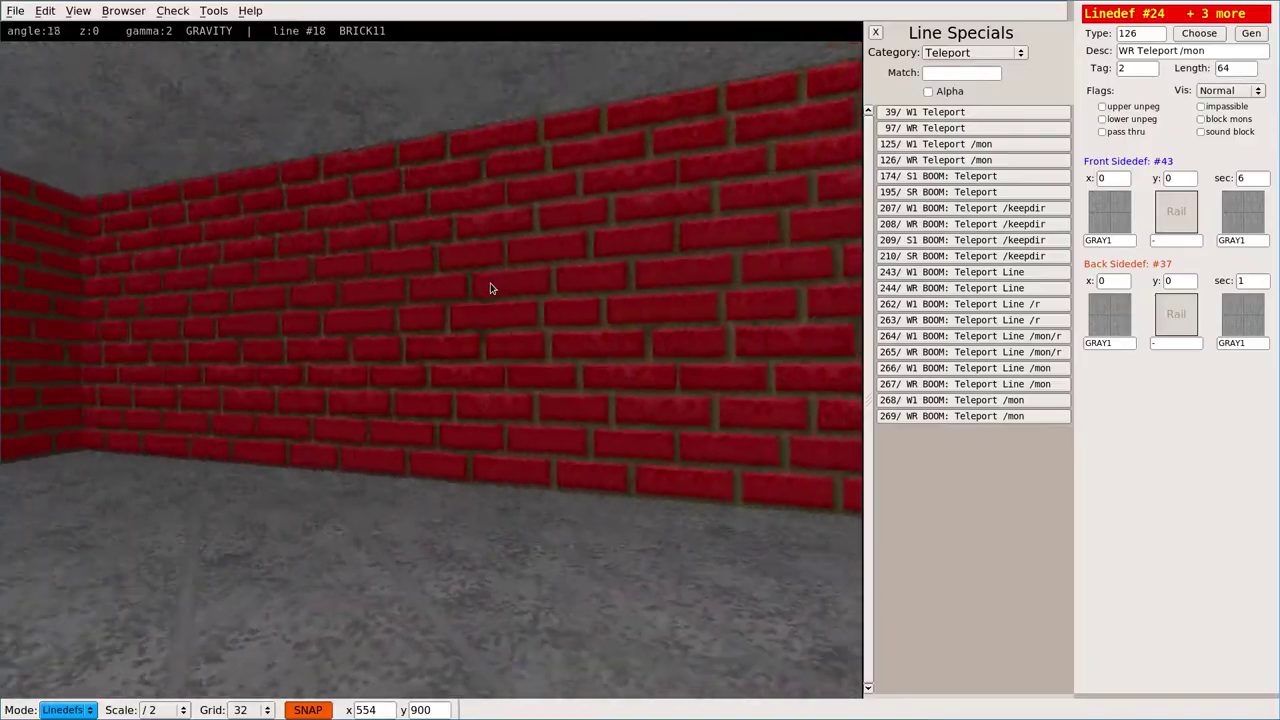
key("Down")
key("Up")
key("Right")
key("Right")
key("Up")
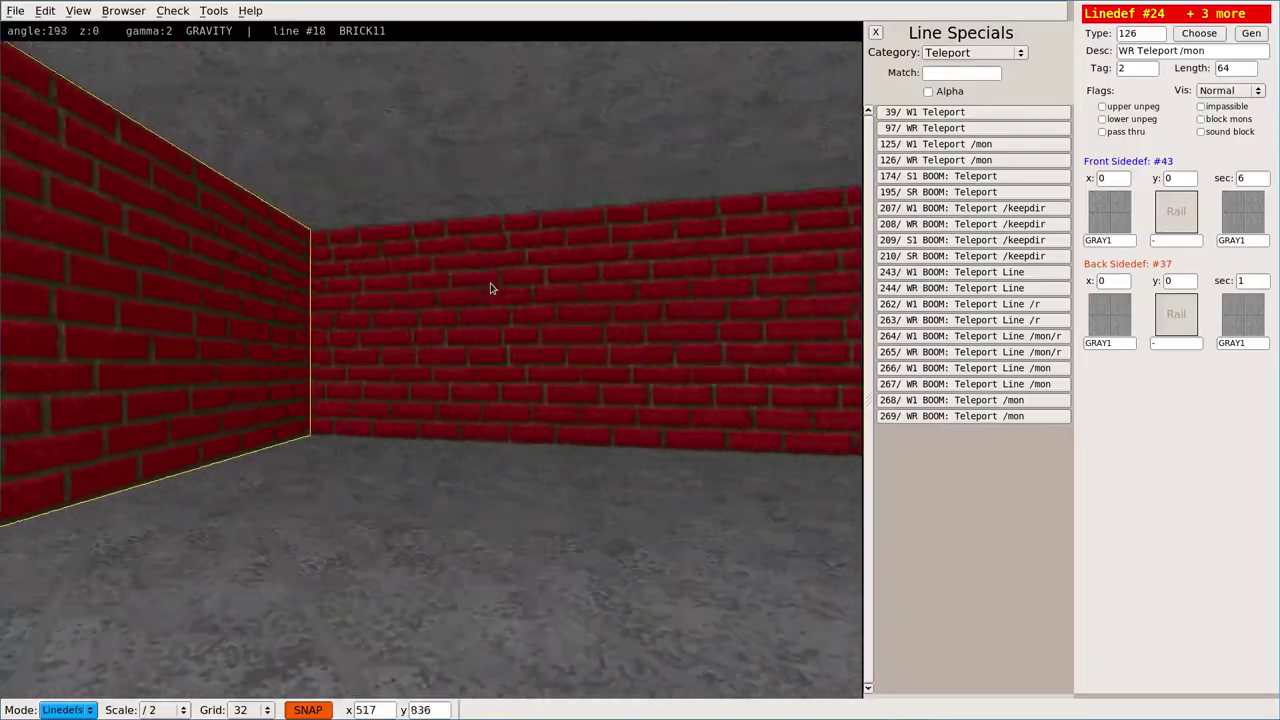
key("Right")
key("Down")
key("Left")
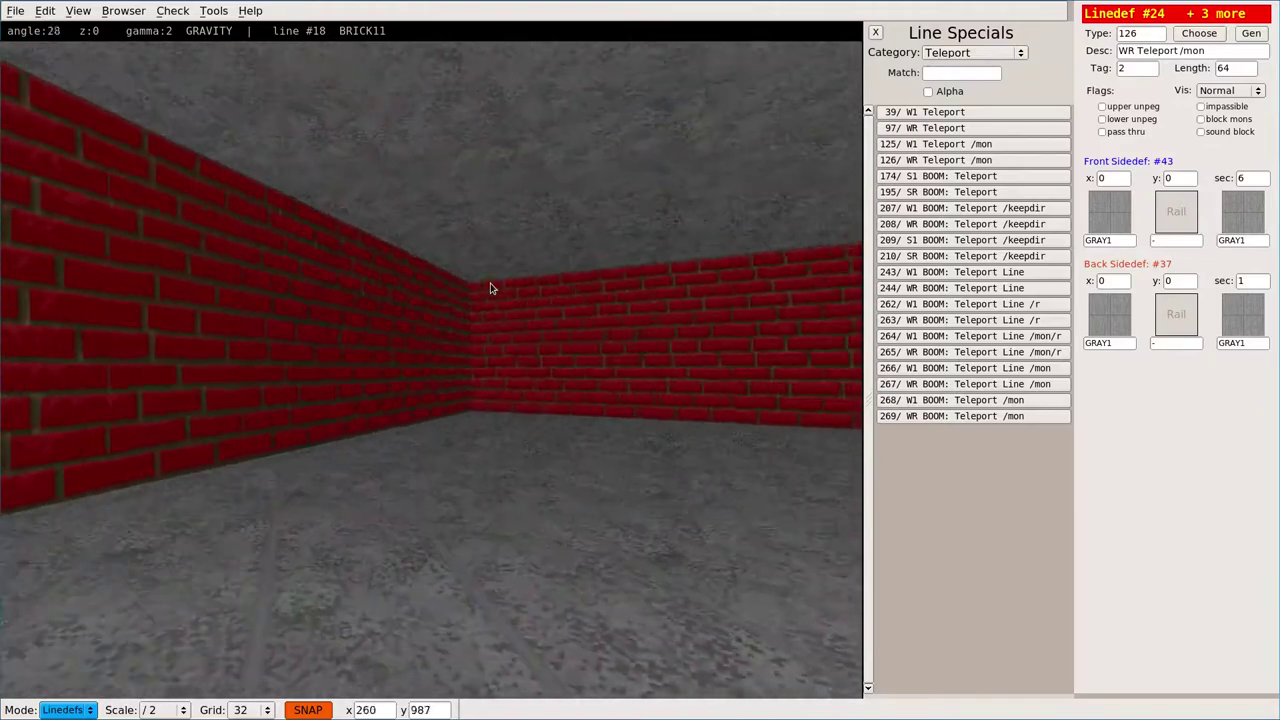
key("Up")
key("Down")
key("Tab")
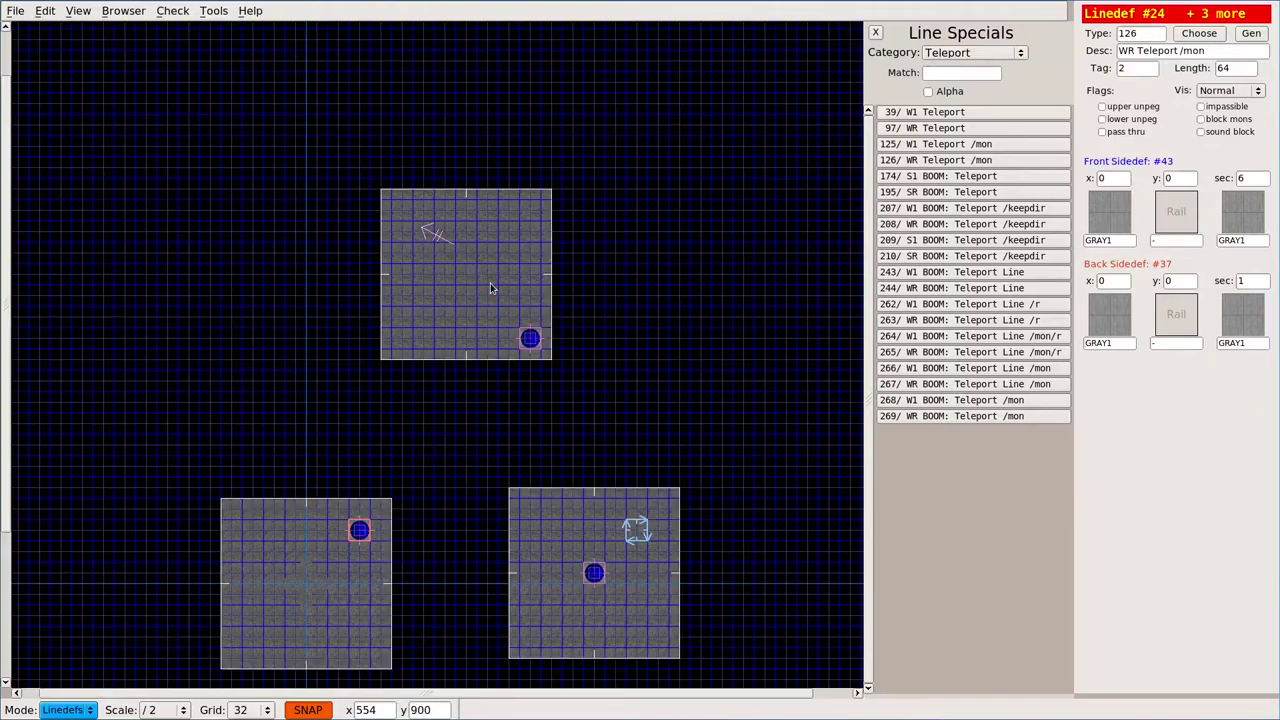
Step: Draw a closed 64 by 64 square sector in the northeast part of the northern room, starting at 576, 1088
scroll(489, 241, "up", 2)
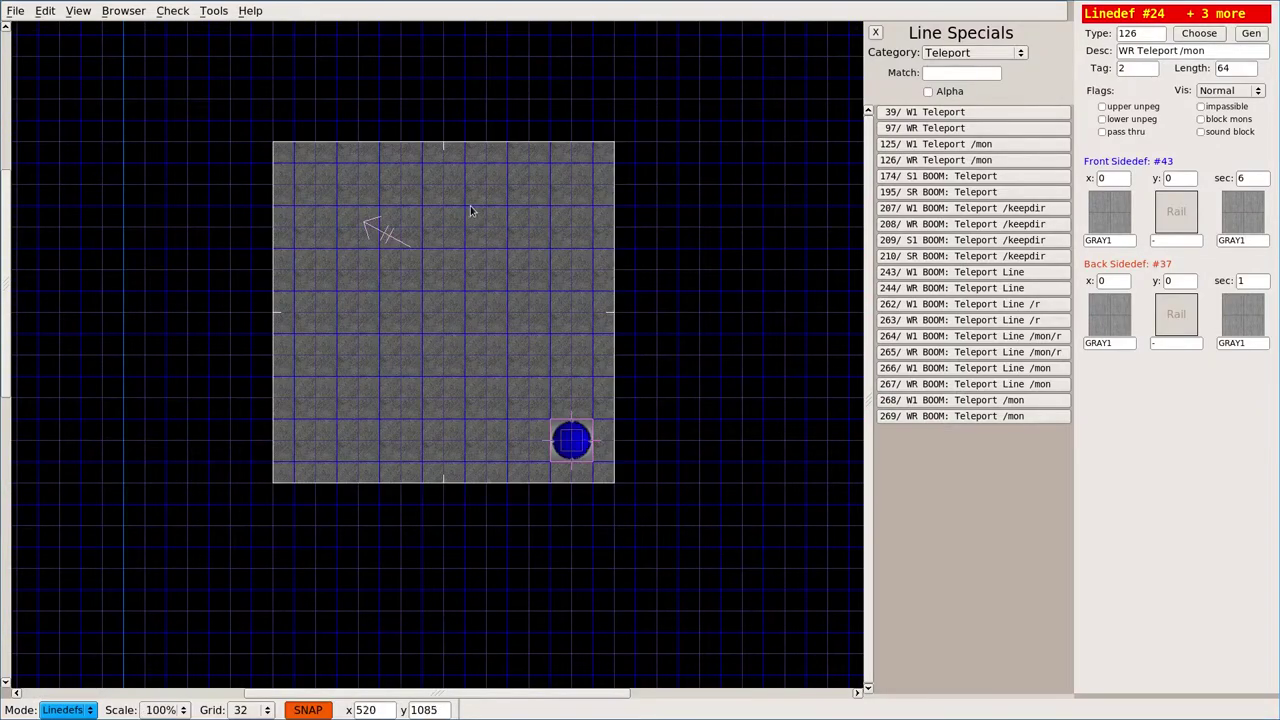
key("v")
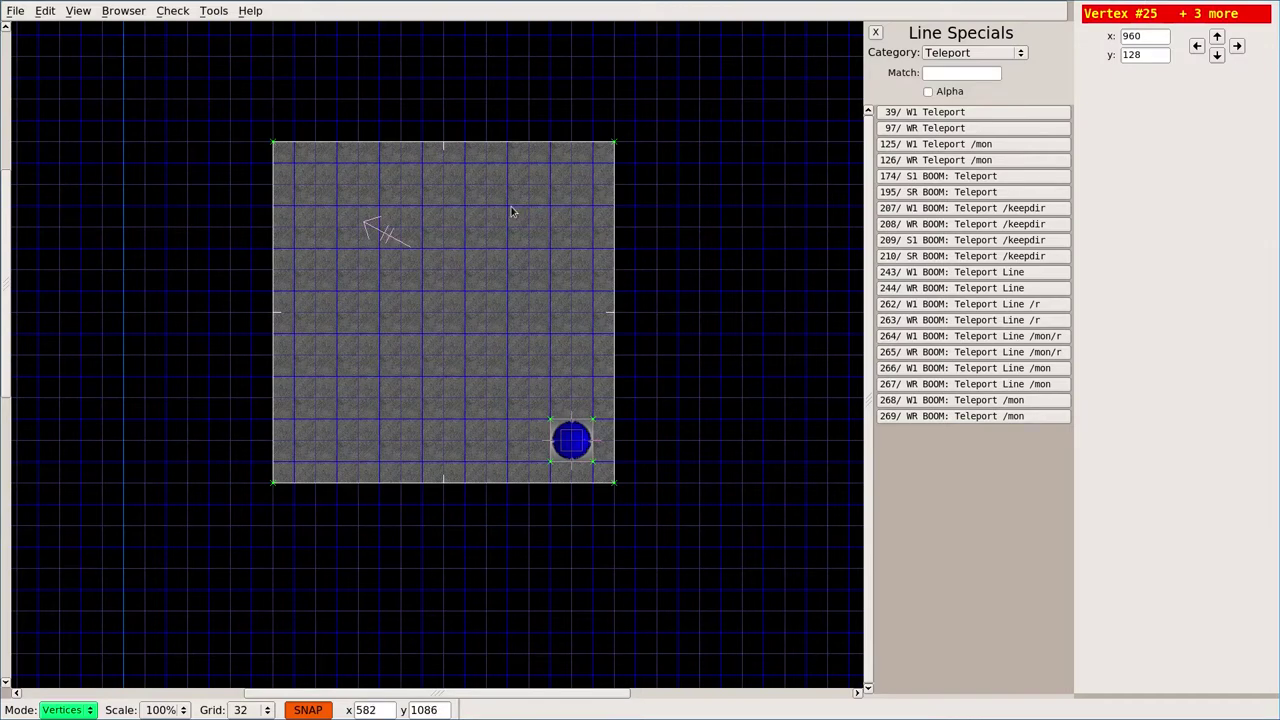
key("s")
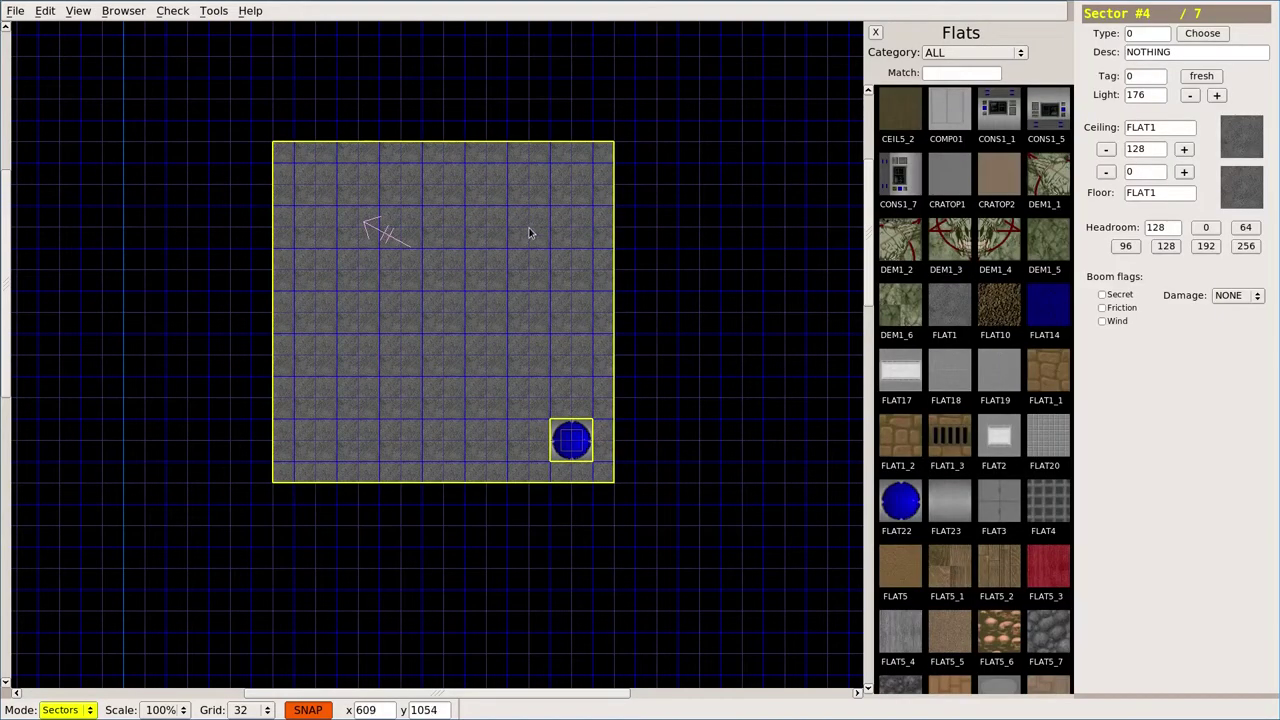
left_click(529, 228)
key("v")
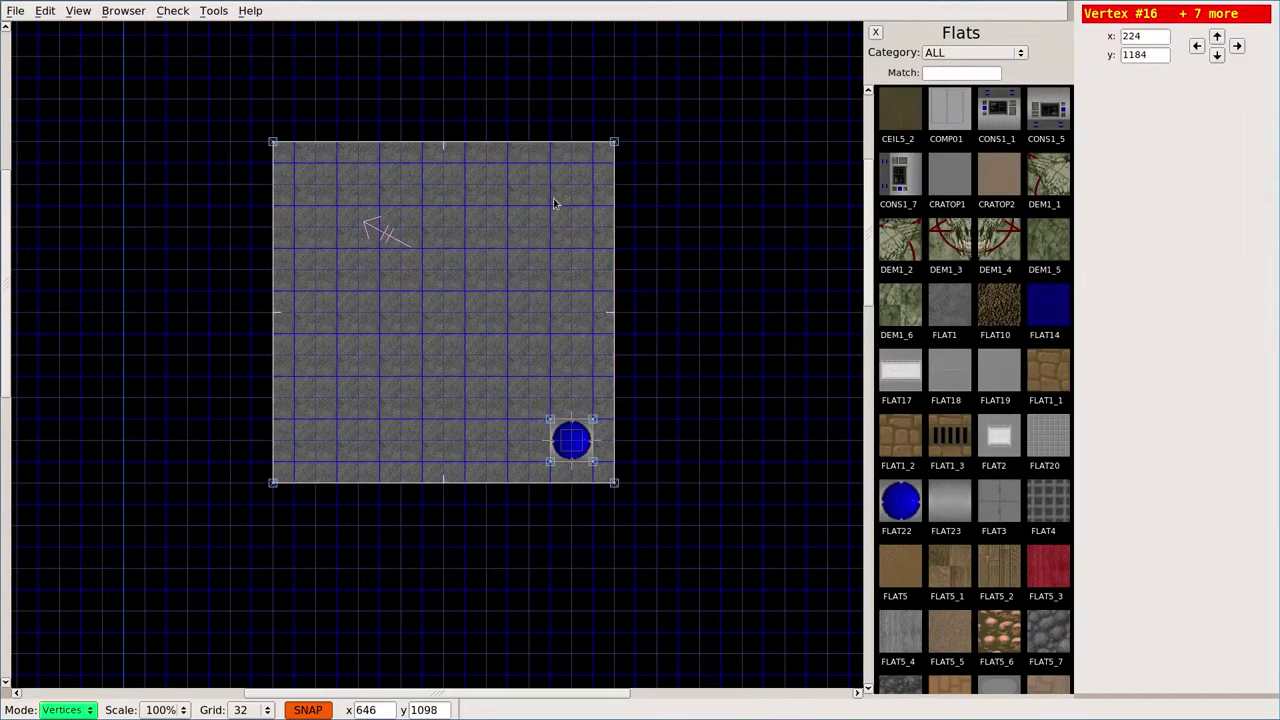
left_click(507, 206)
left_click(550, 206)
left_click(550, 249)
left_click(507, 249)
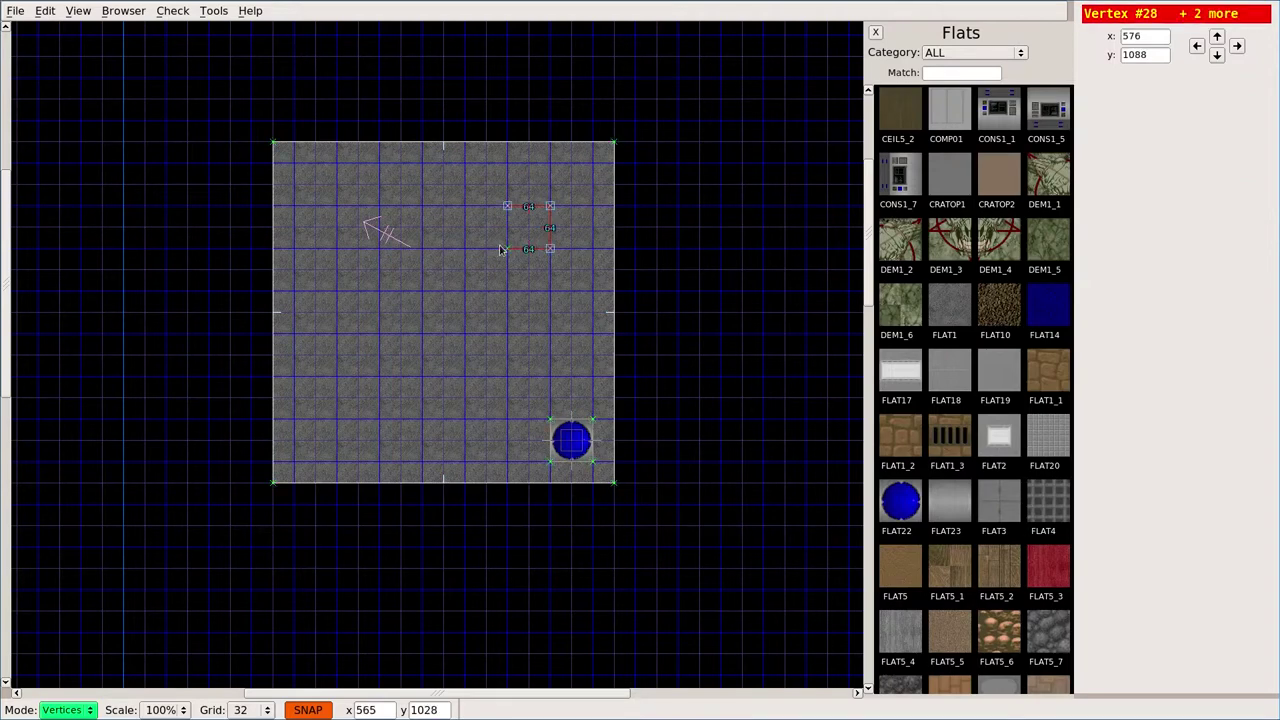
left_click(507, 206)
Step: Draw a closed 64 by 64 square sector in the northwest part of the room, starting at 320, 1088
left_click(336, 206)
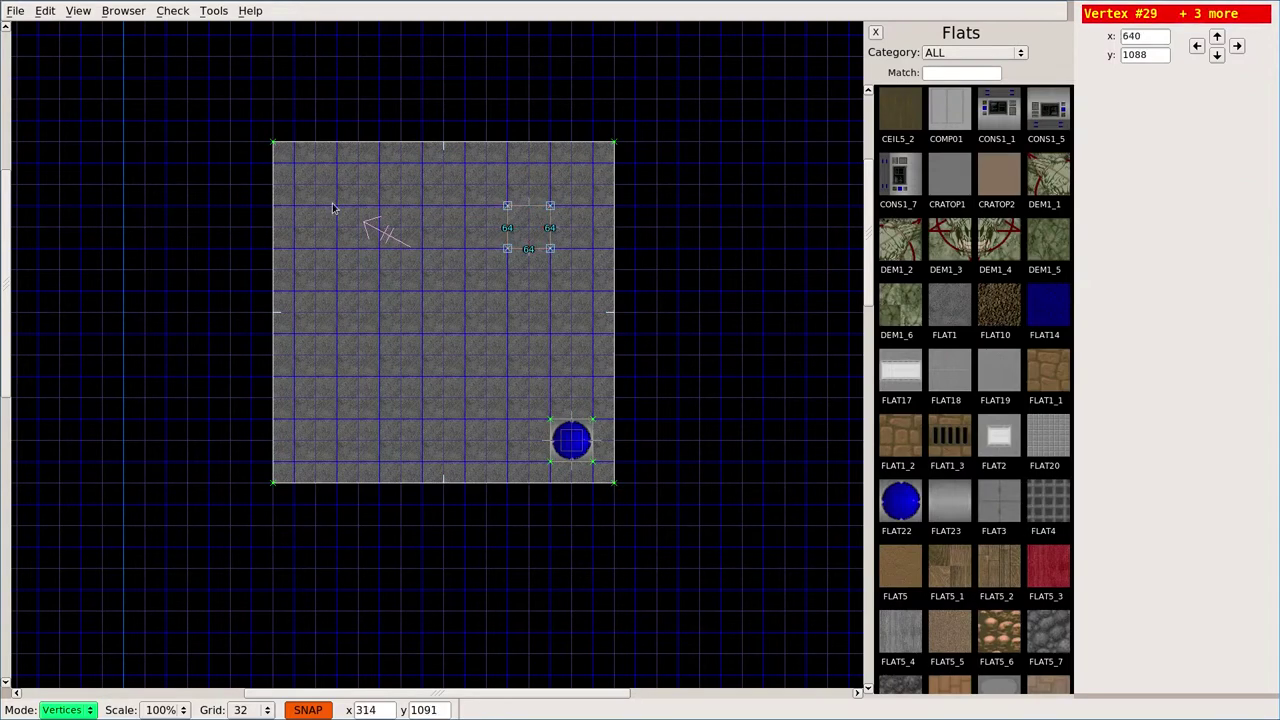
left_click(379, 206)
left_click(379, 249)
left_click(336, 249)
left_click(336, 206)
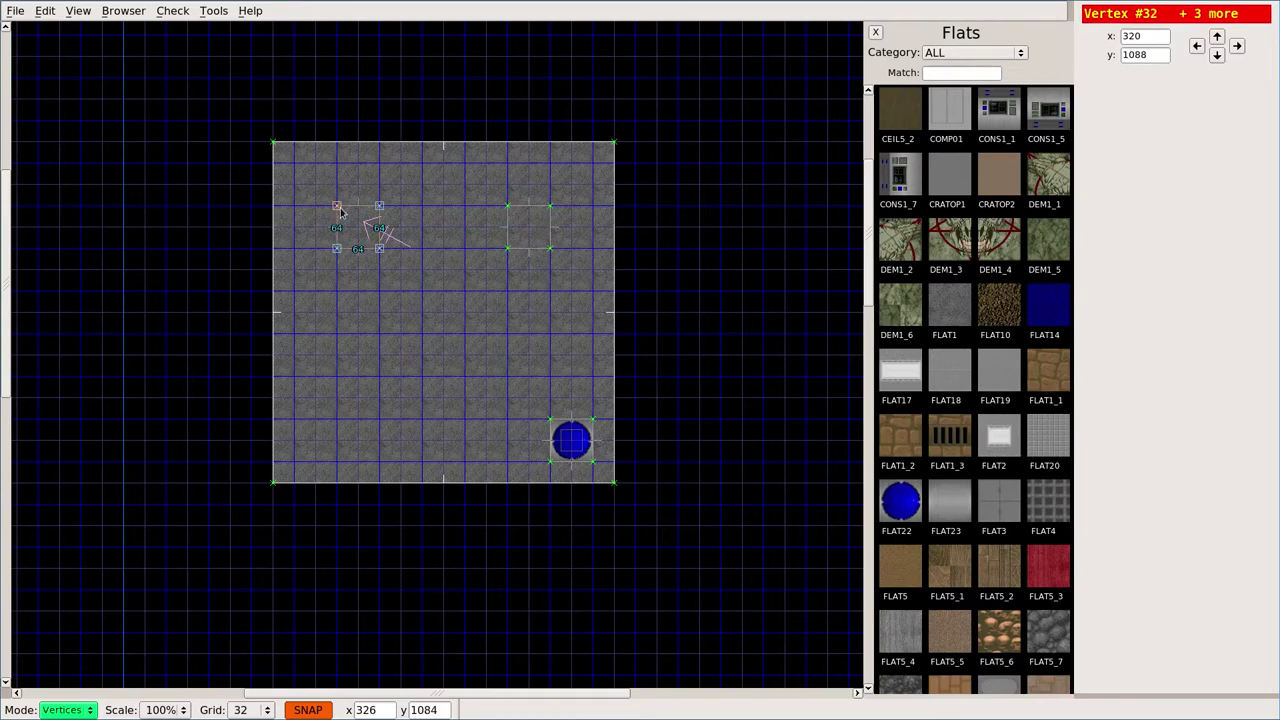
Step: Draw a closed 64 by 64 square sector in the southwest part of the room, starting at 320, 832
left_click(334, 377)
left_click(336, 419)
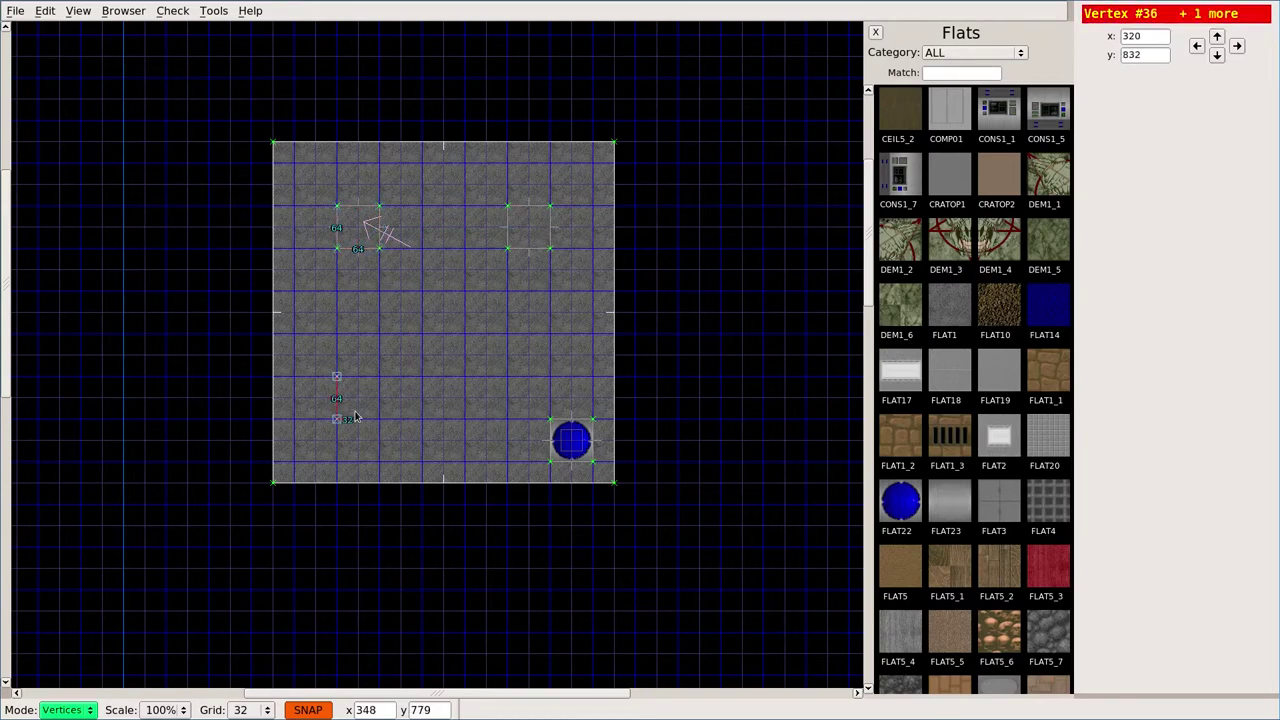
left_click(379, 419)
left_click(379, 376)
left_click(336, 376)
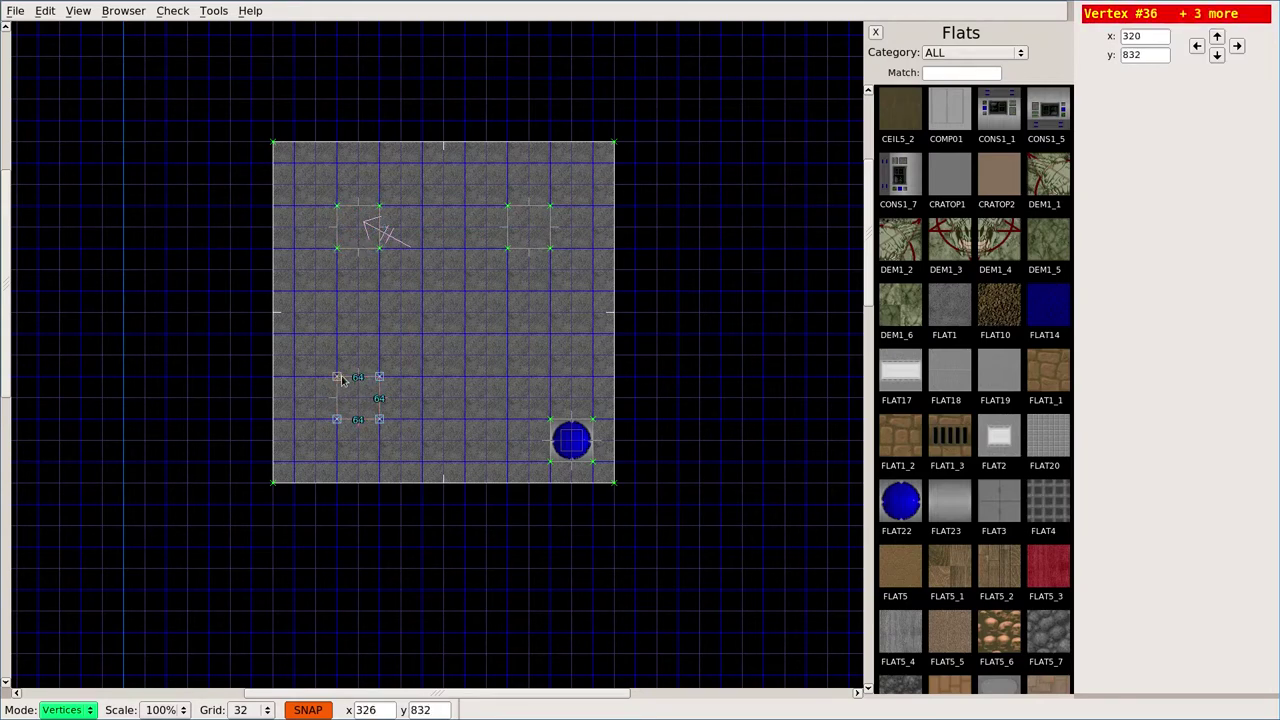
Step: Draw a 64 by 64 square sector in the southeast part of the room, starting at 576, 832, beside the blue teleporter pad
left_click(507, 376)
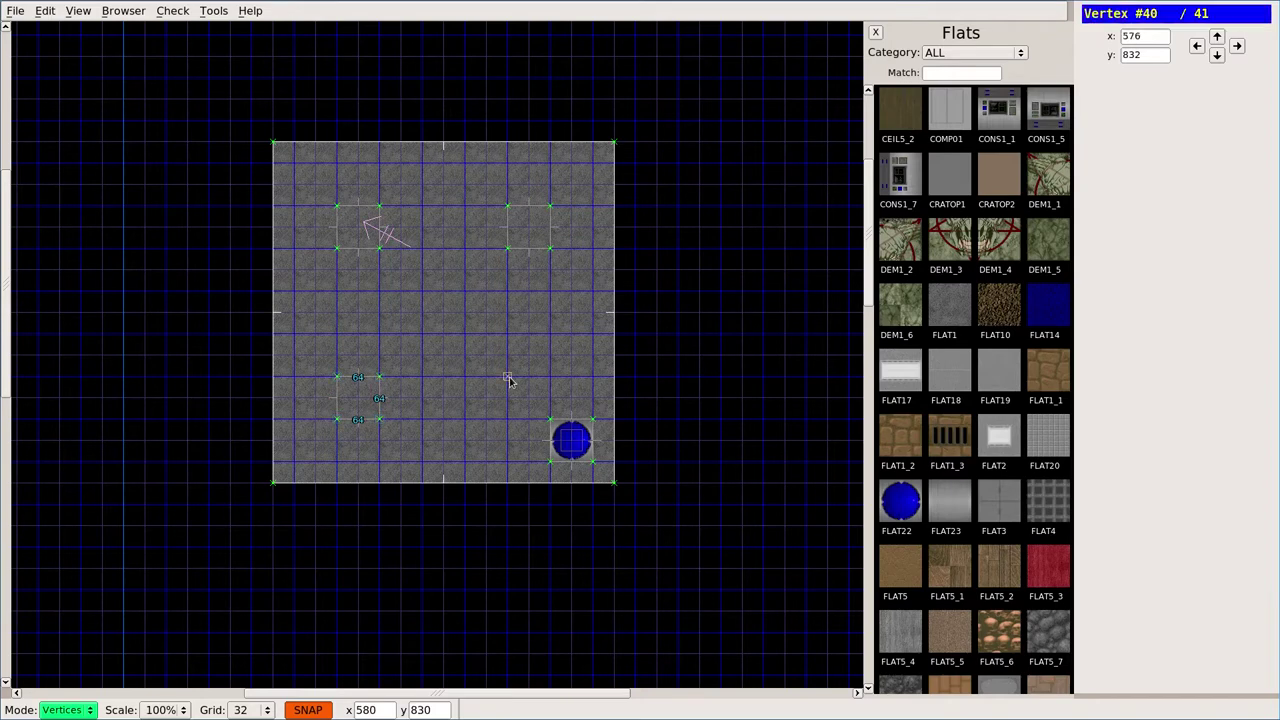
left_click(507, 419)
left_click(550, 419)
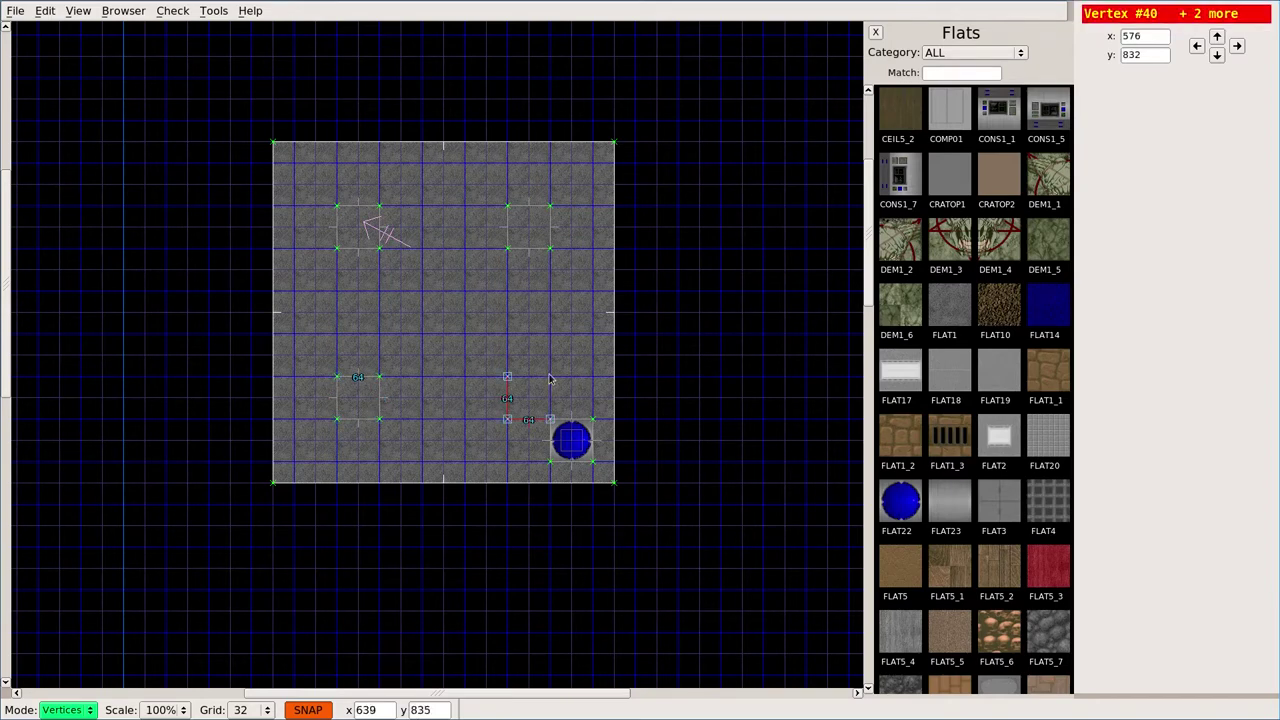
left_click(550, 376)
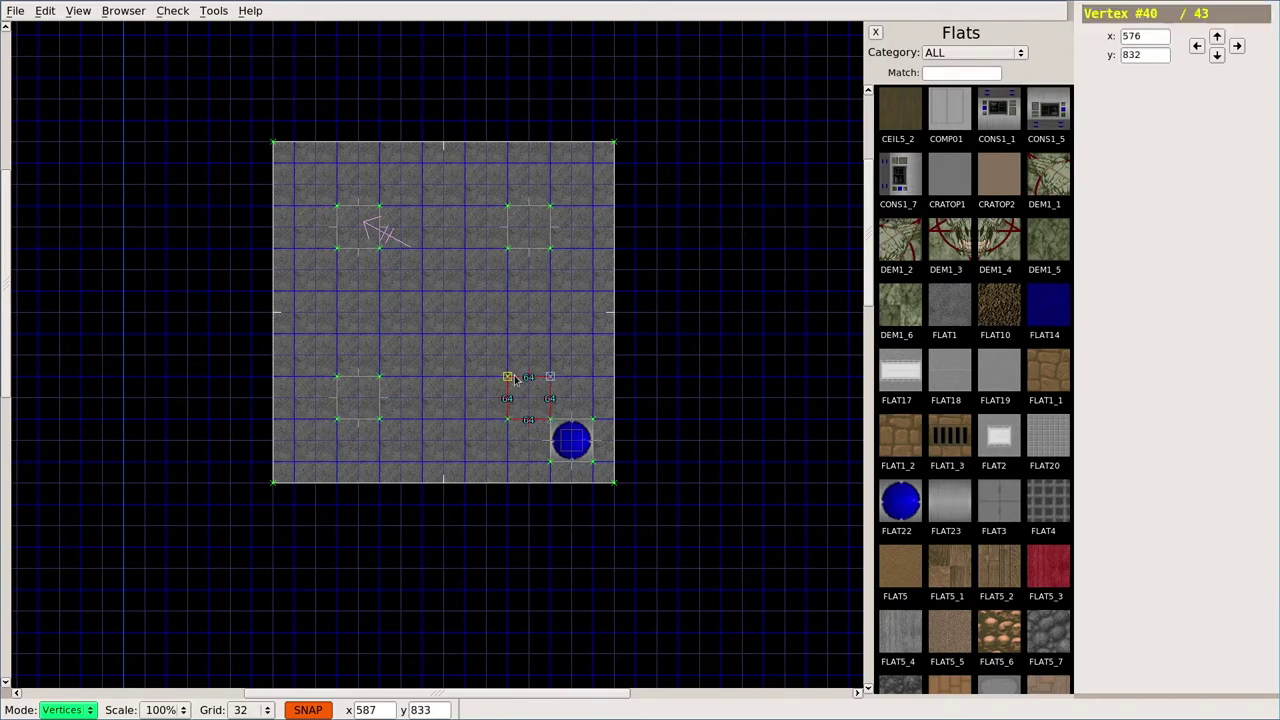
Step: Assign fresh tags to the northwest and southwest square sectors, one sector at a time
key("s")
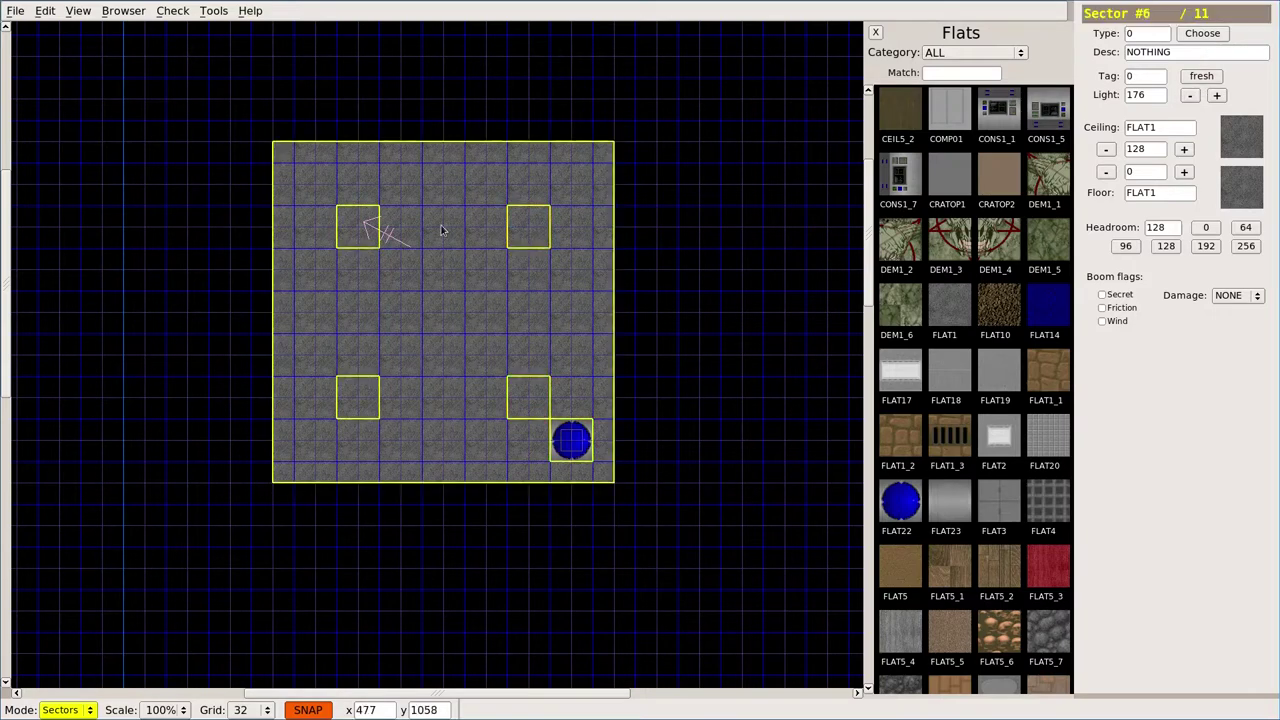
left_click(370, 232)
left_click(1206, 82)
left_click(362, 230)
left_click(358, 404)
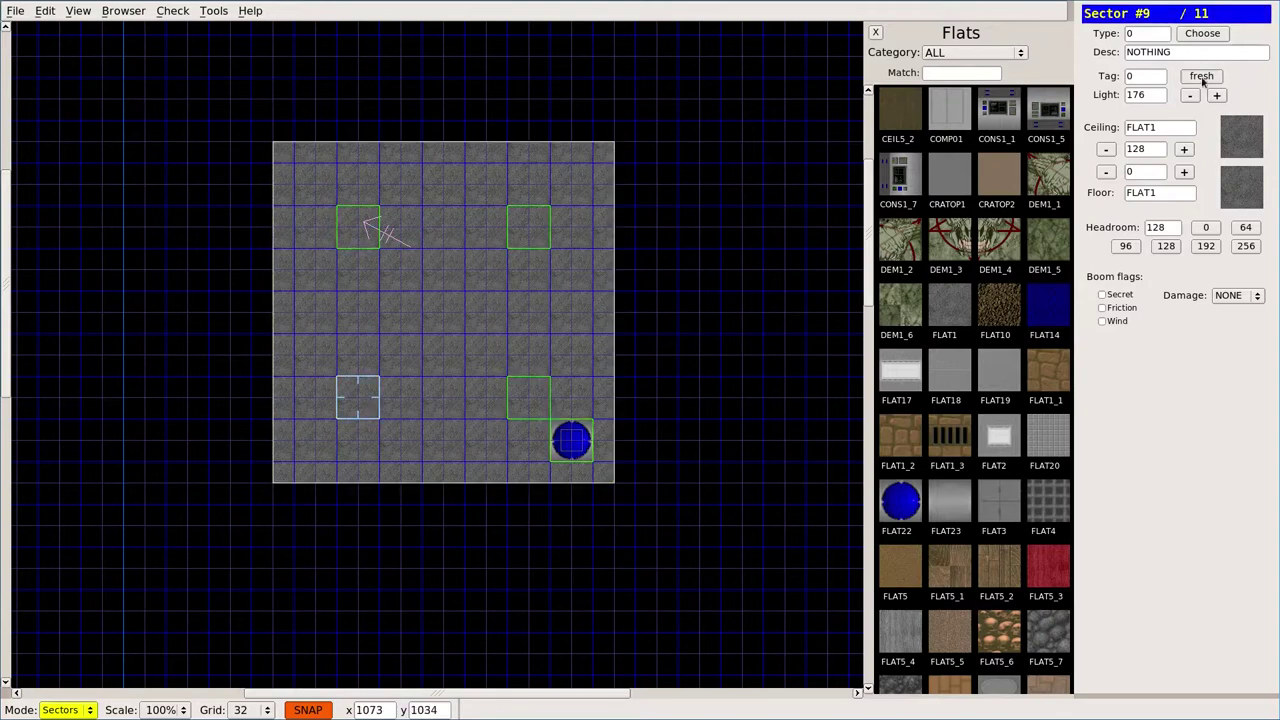
left_click(1203, 82)
Step: Place a thing at the centre of the southwest square and make it a Teleport exit (TFOG)
key("t")
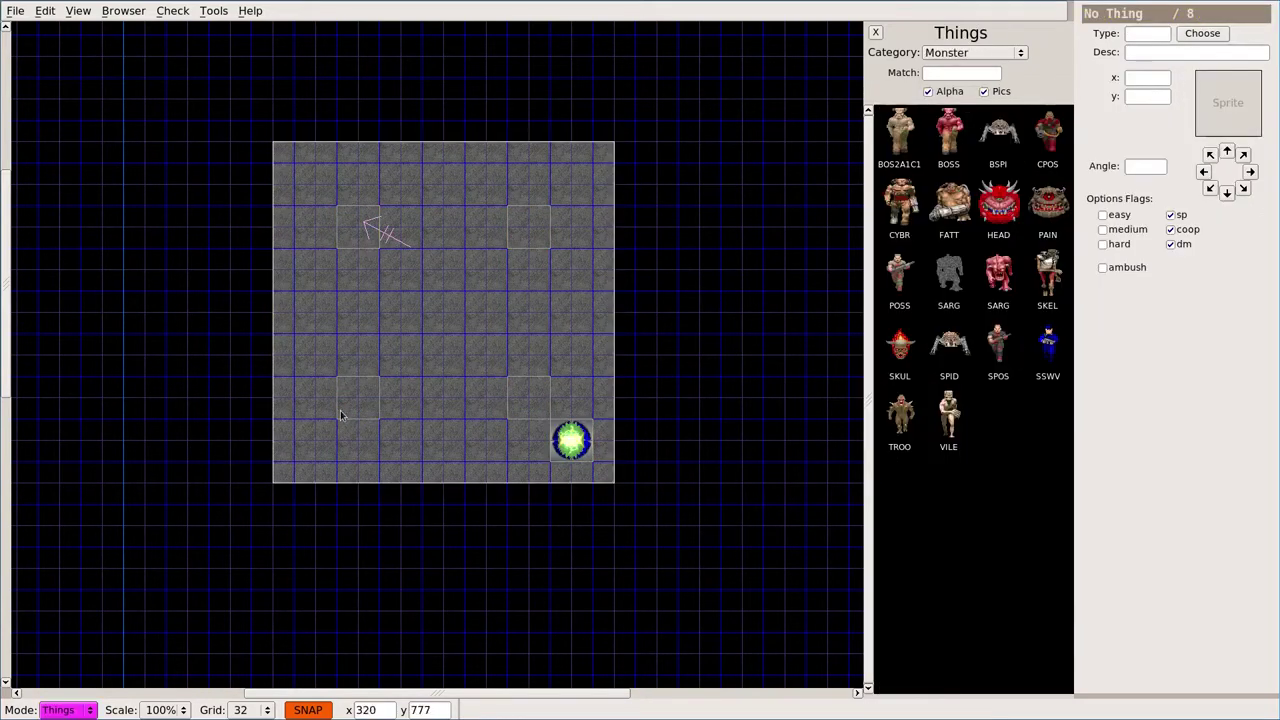
left_click(360, 400)
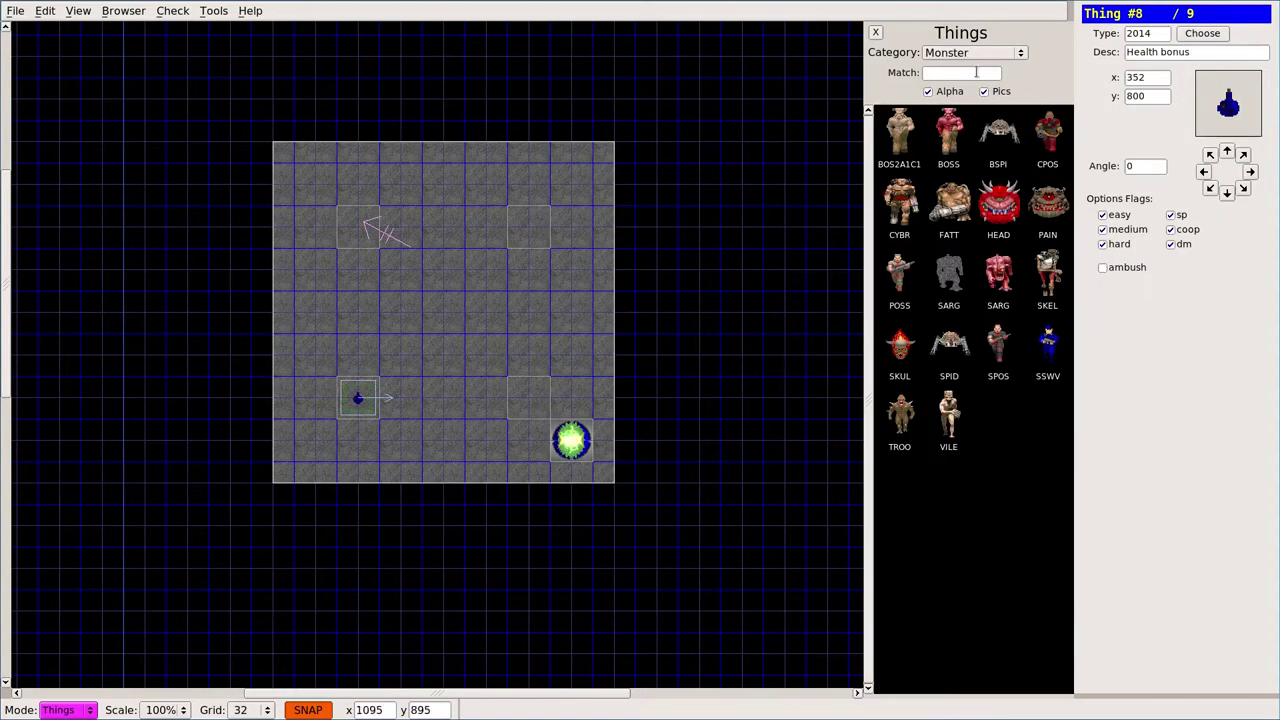
left_click(975, 52)
left_click(950, 10)
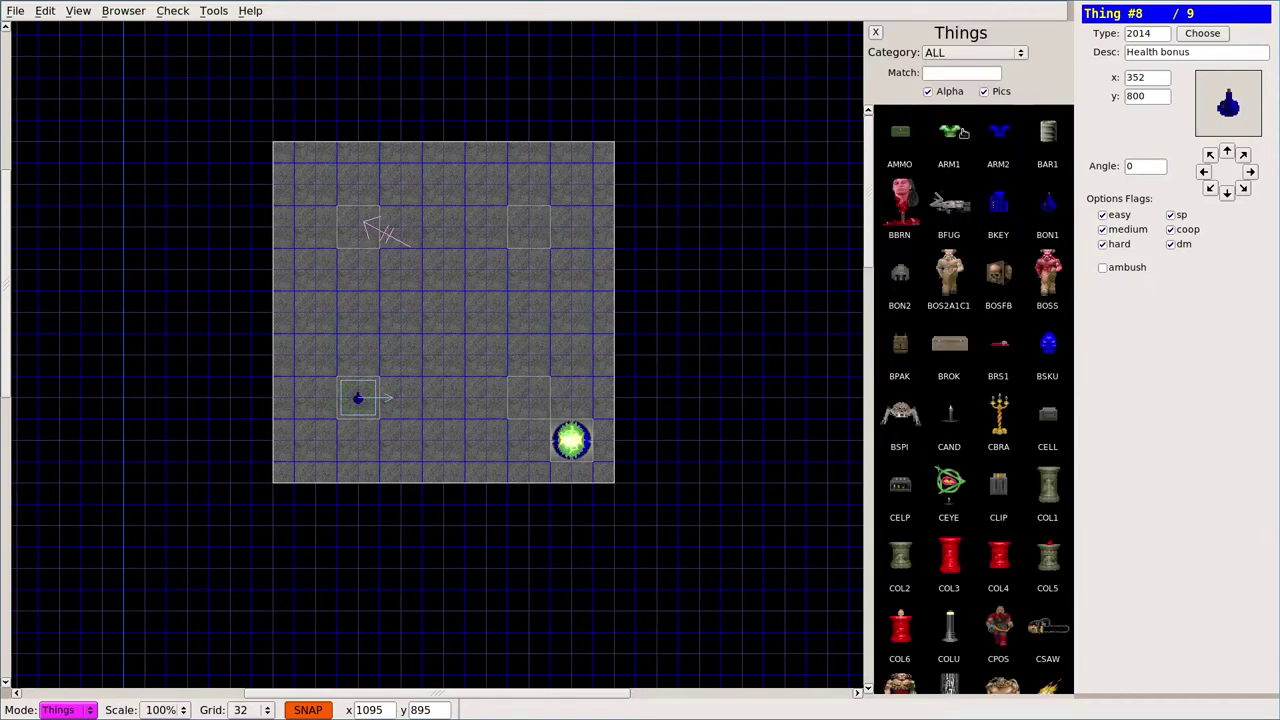
type("f")
left_click(1047, 205)
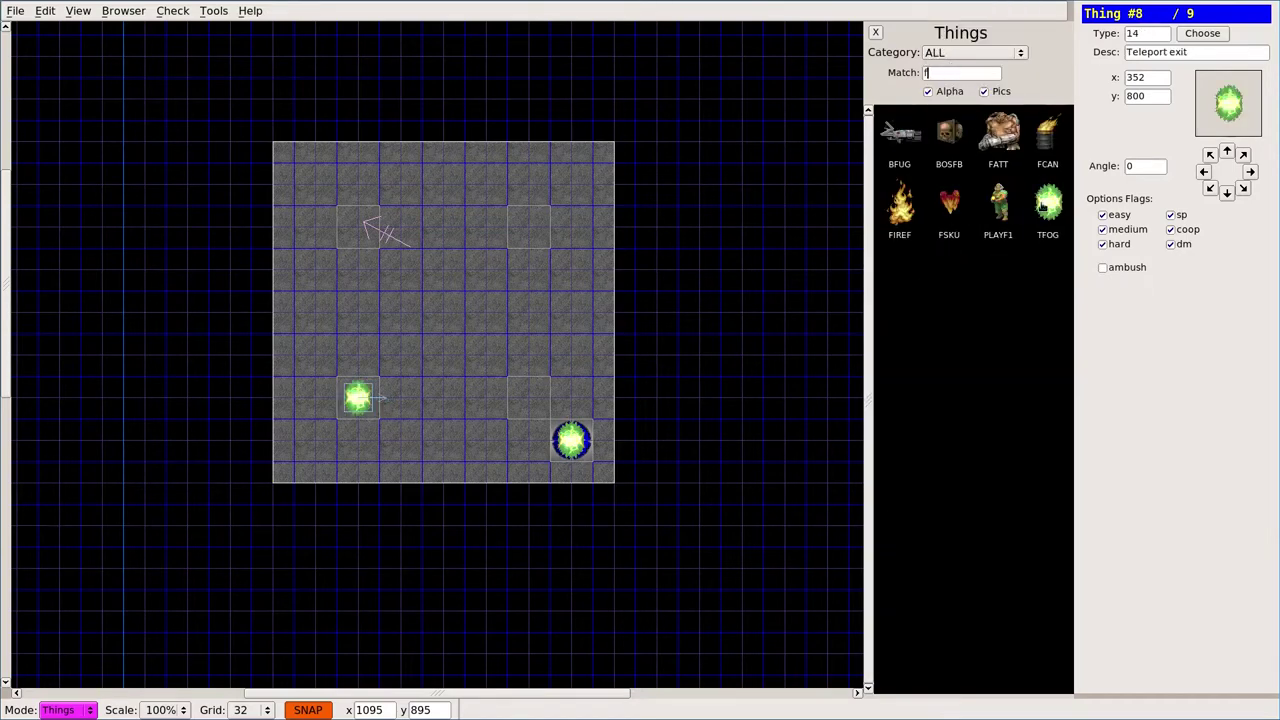
Step: Add Teleport exit things at the centres of the southeast, northeast and northwest squares
key("Insert")
key("Insert")
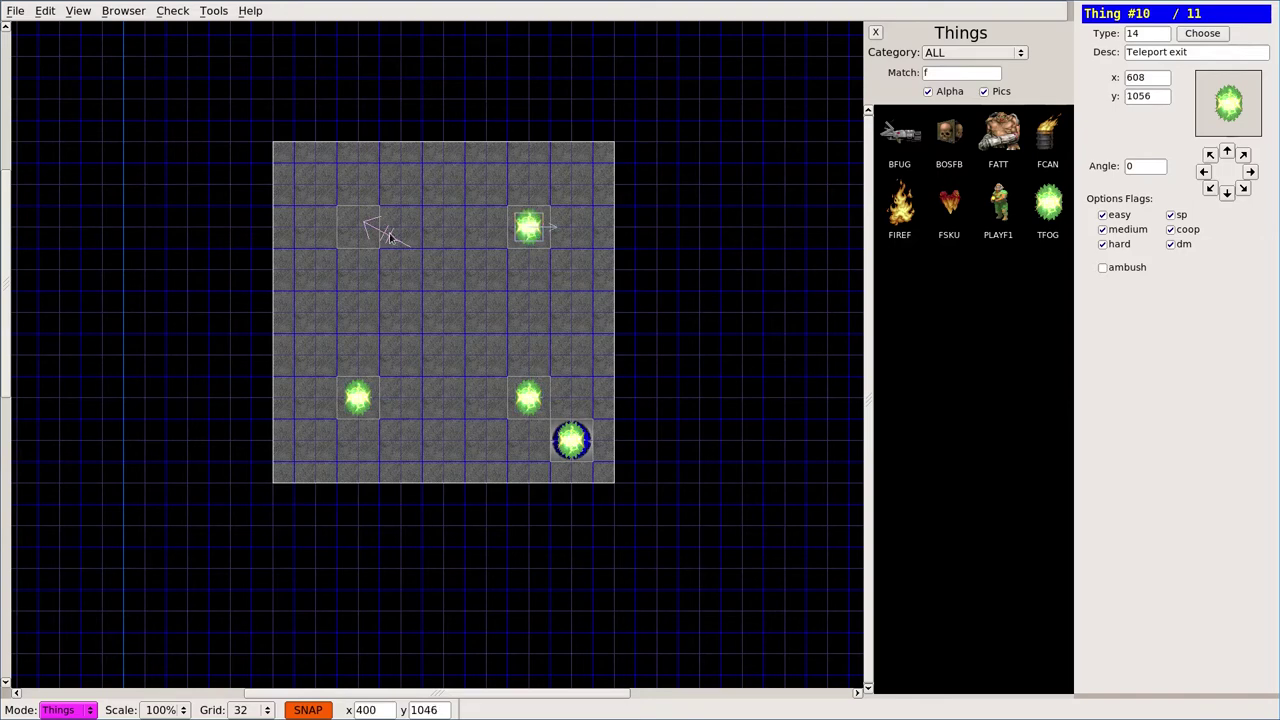
key("Insert")
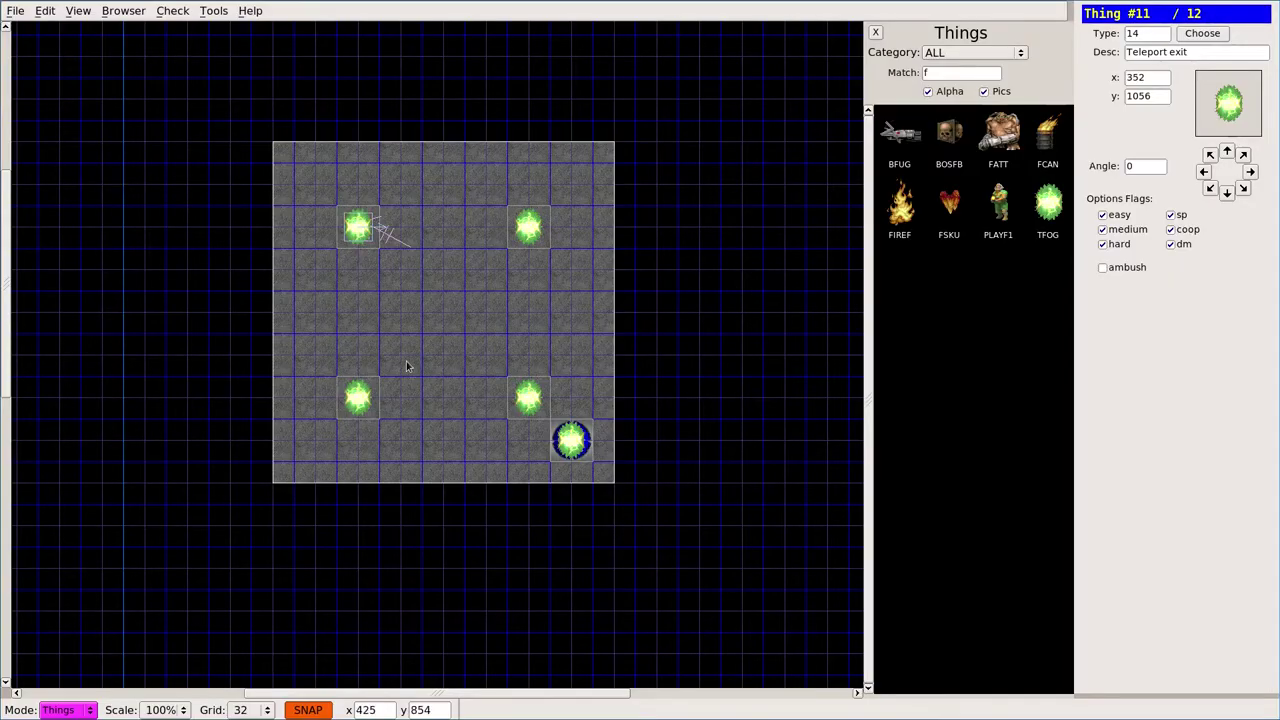
Step: Check the placed teleport exits in the 3D preview by moving around the room
key("Tab")
key("Right")
key("Down")
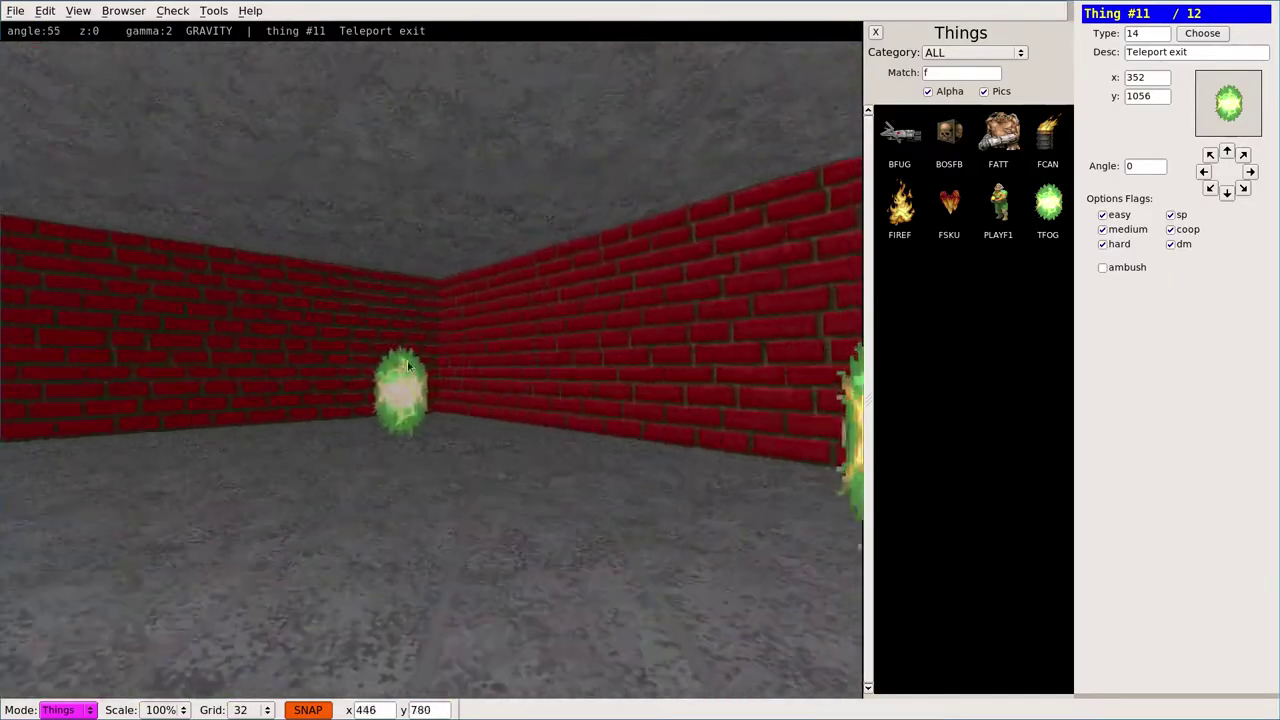
key("Up")
key("Down")
key("Left")
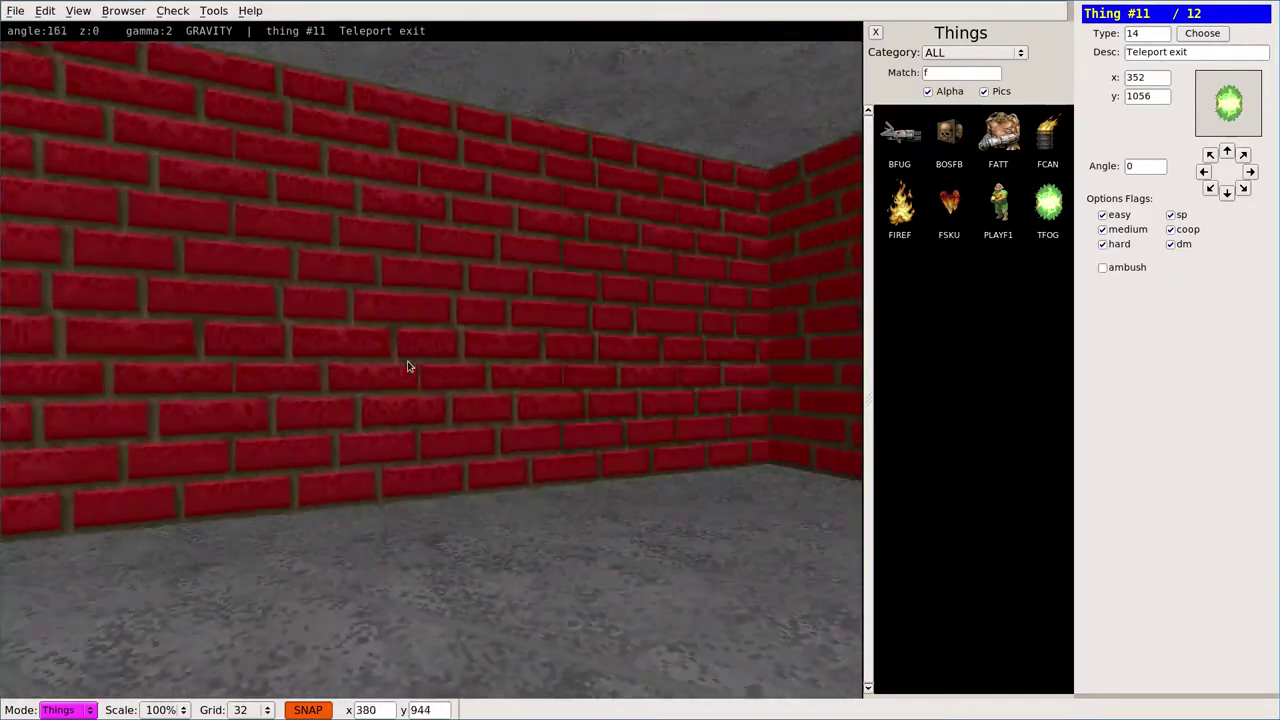
key("Up")
key("Right")
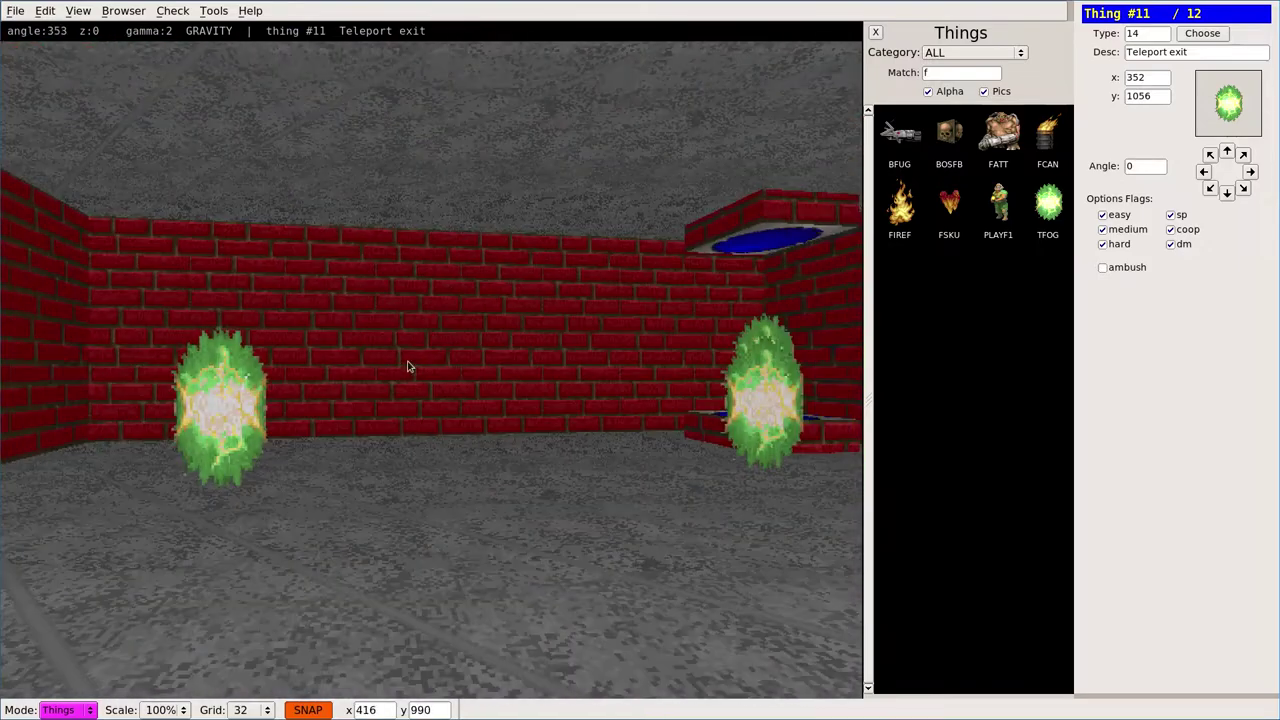
key("Tab")
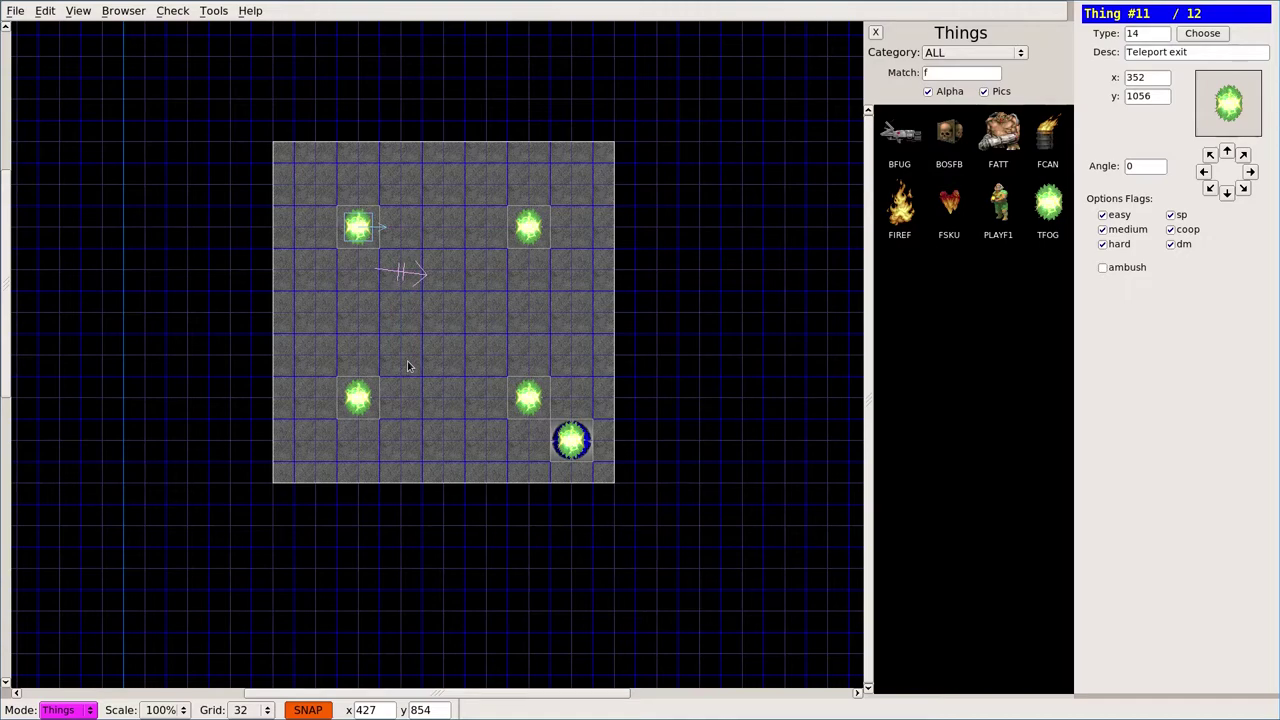
Step: Draw a new closed 512 by 512 square room in the empty area east of the northern room, starting at 1088, 1152
middle_click_drag(794, 306, 426, 377)
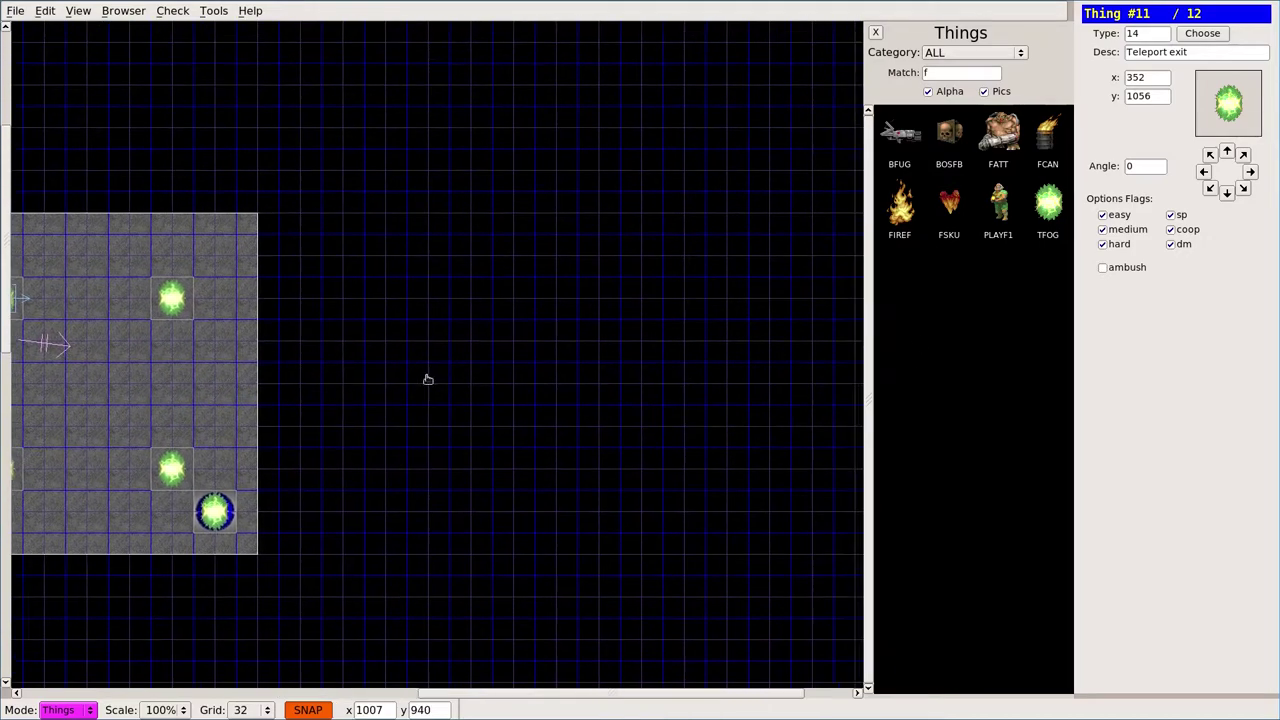
scroll(400, 365, "down", 1)
key("v")
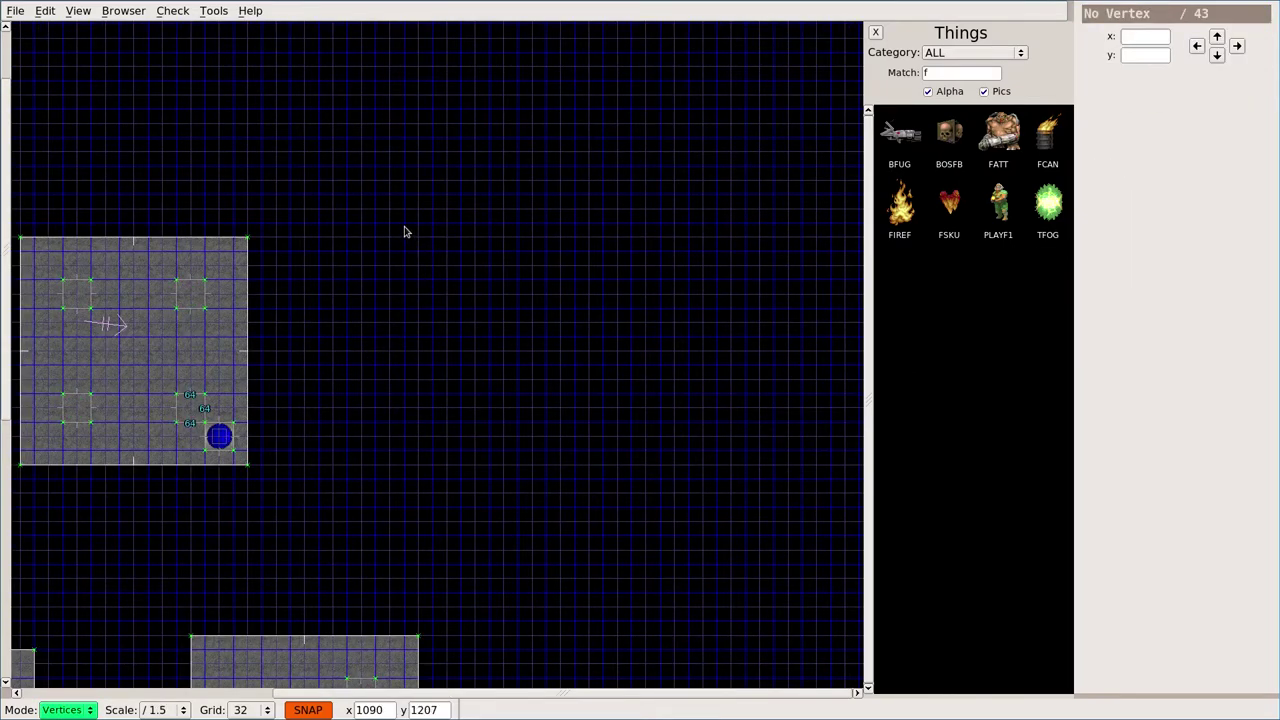
key("space")
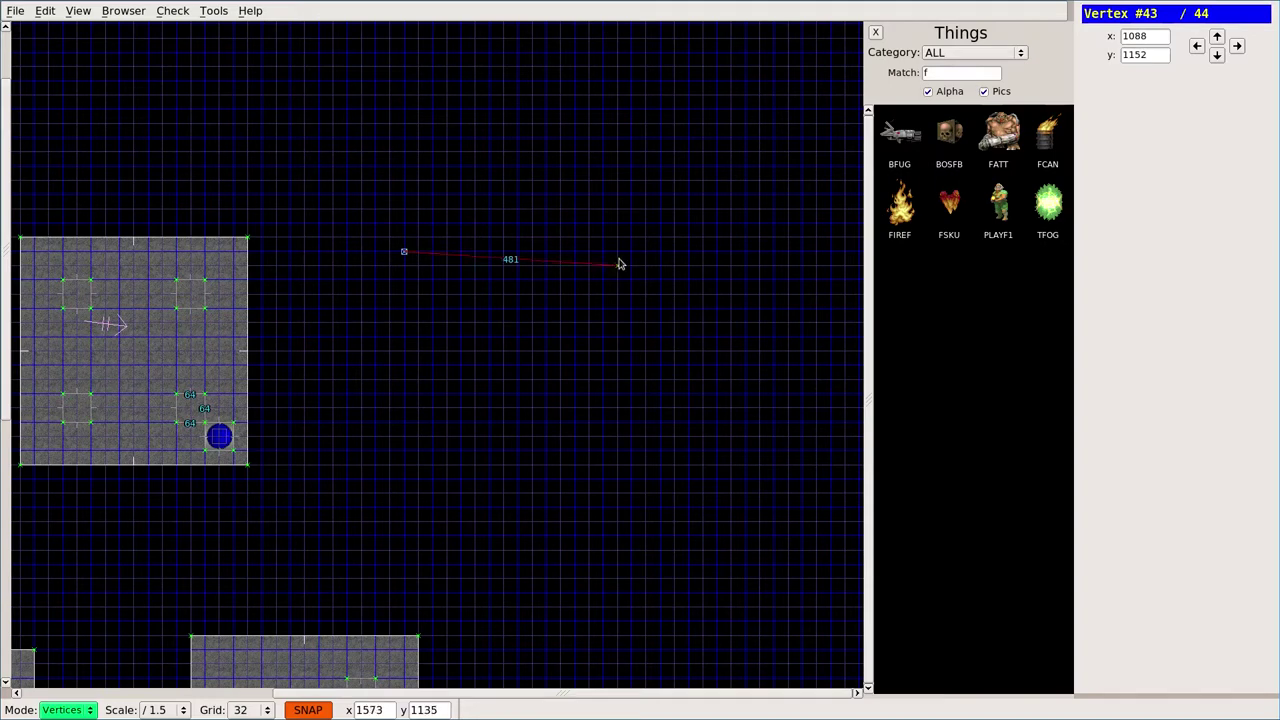
key("space")
key("space")
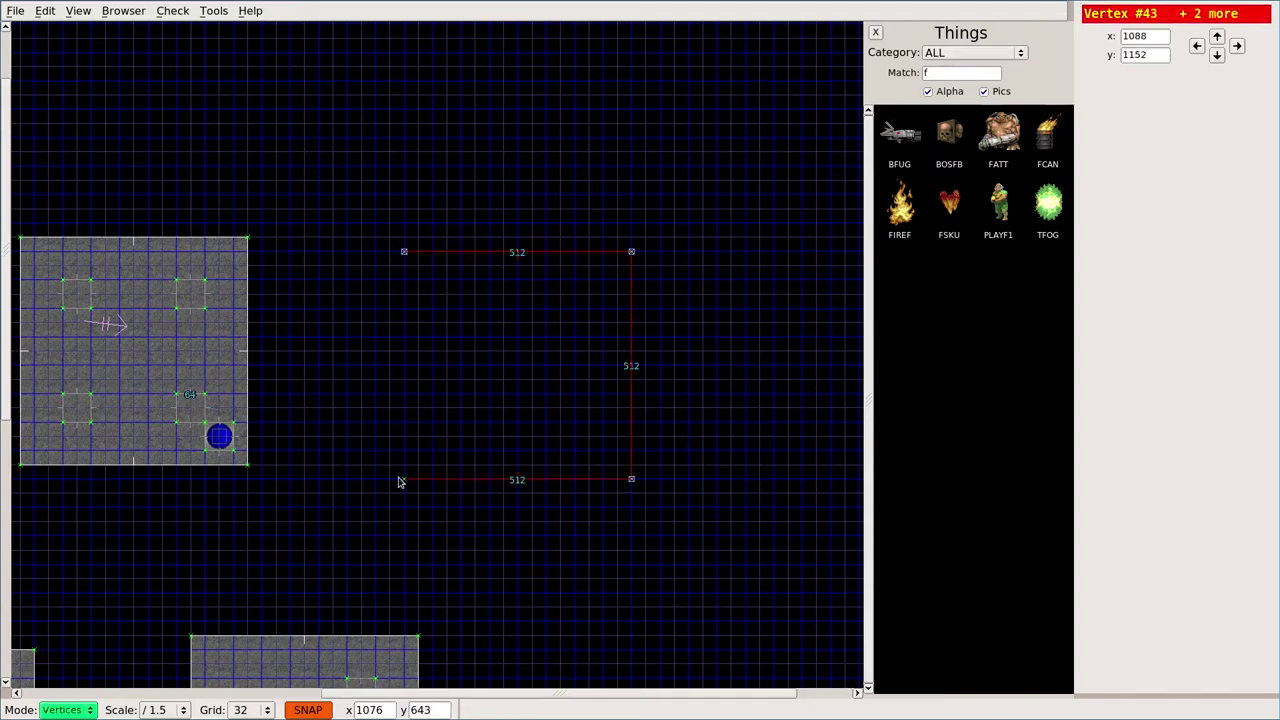
key("space")
key("space")
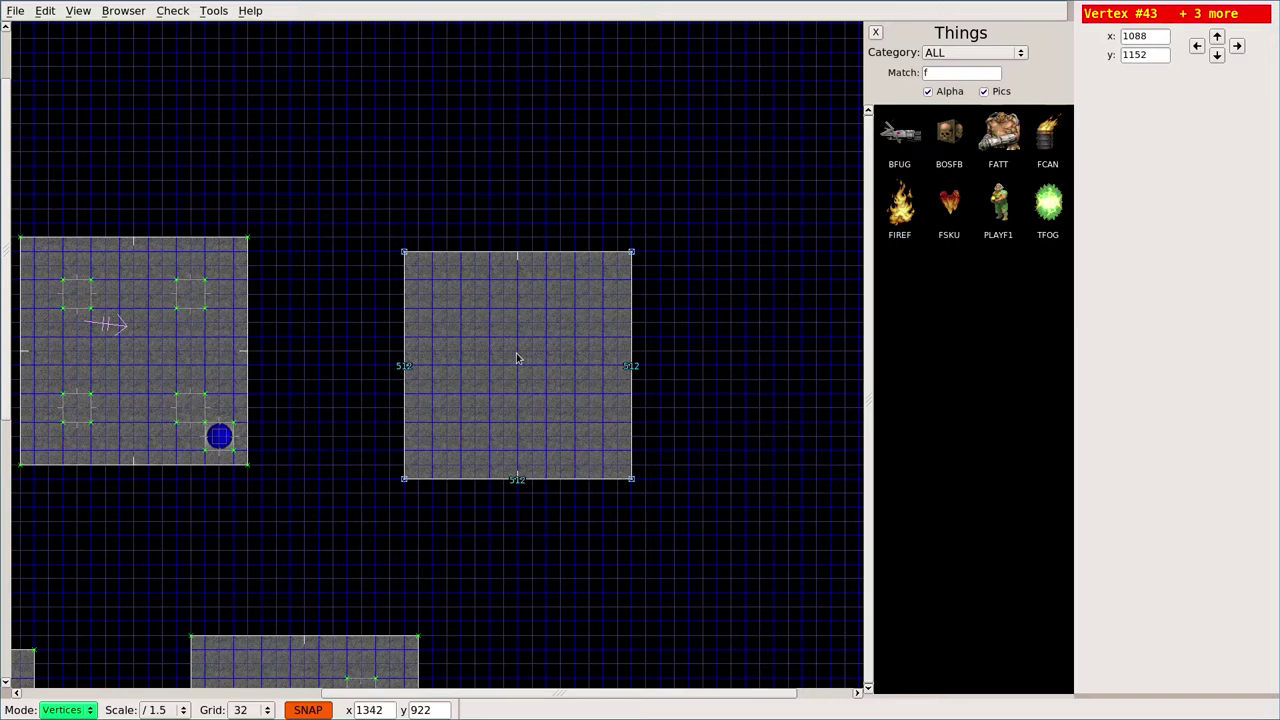
Step: Place a thing at 1504, 1056 in the new eastern room and make it an Imp from the Monster category
key("t")
key("space")
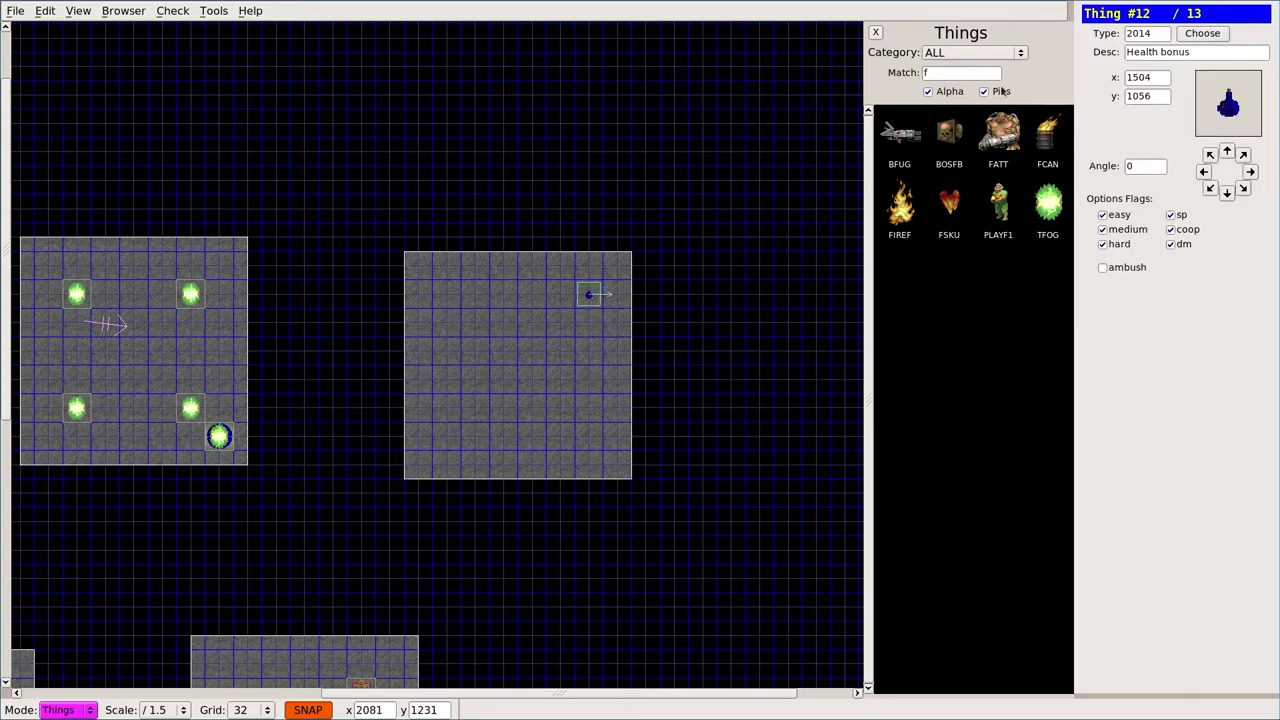
left_click(990, 52)
left_click(950, 194)
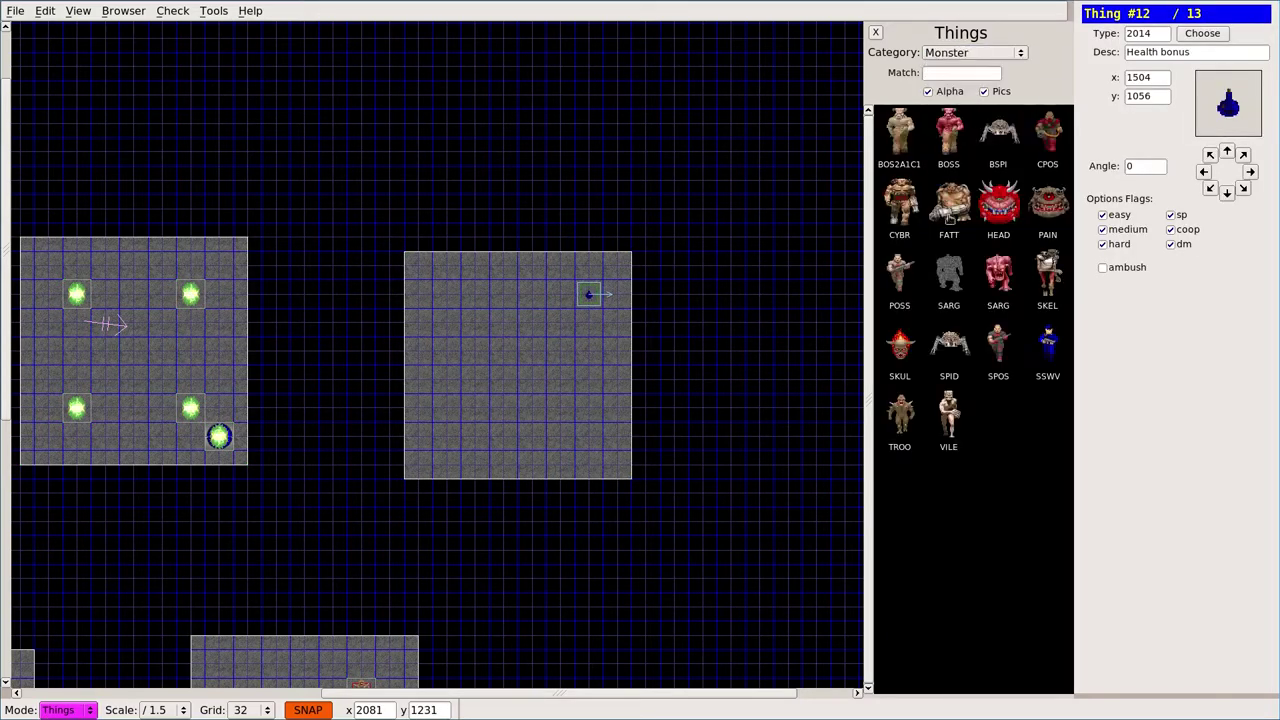
left_click(906, 412)
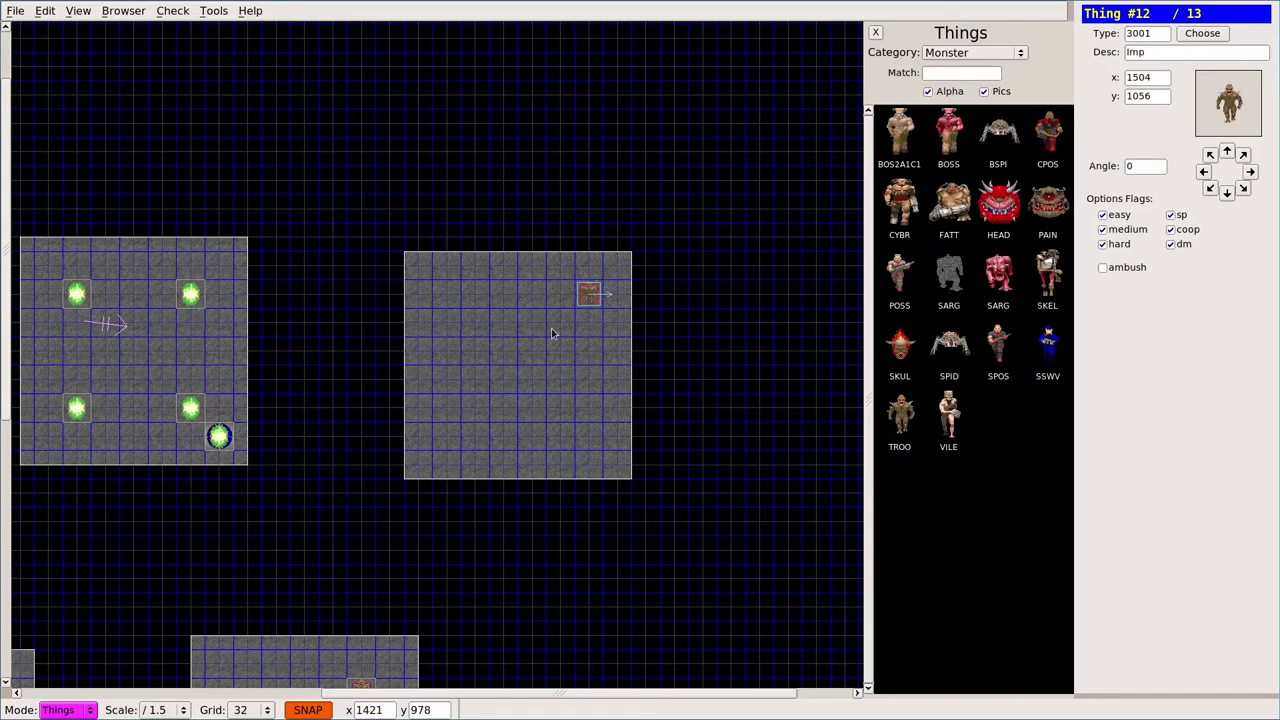
Step: Add imps at 64-unit spacing to fill a six-imp northern row, and place three imps in the row south of it
key("space")
key("space")
key("space")
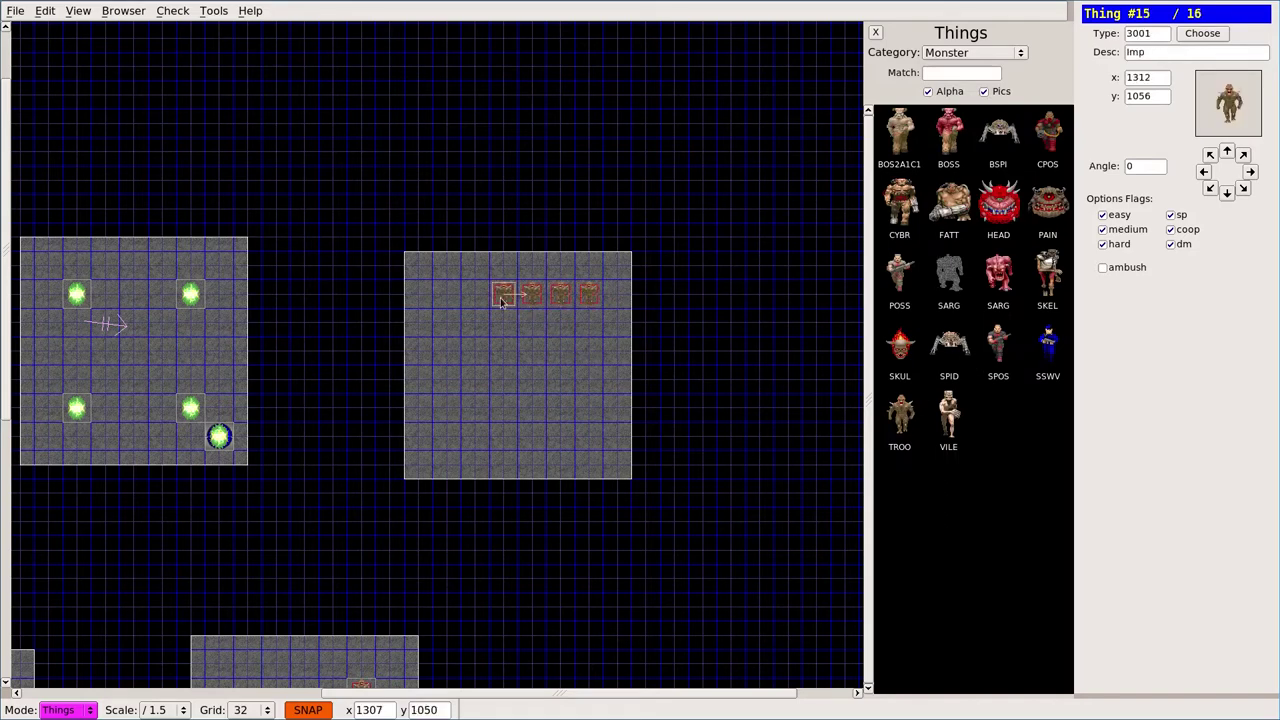
key("space")
key("space")
key("space")
key("space")
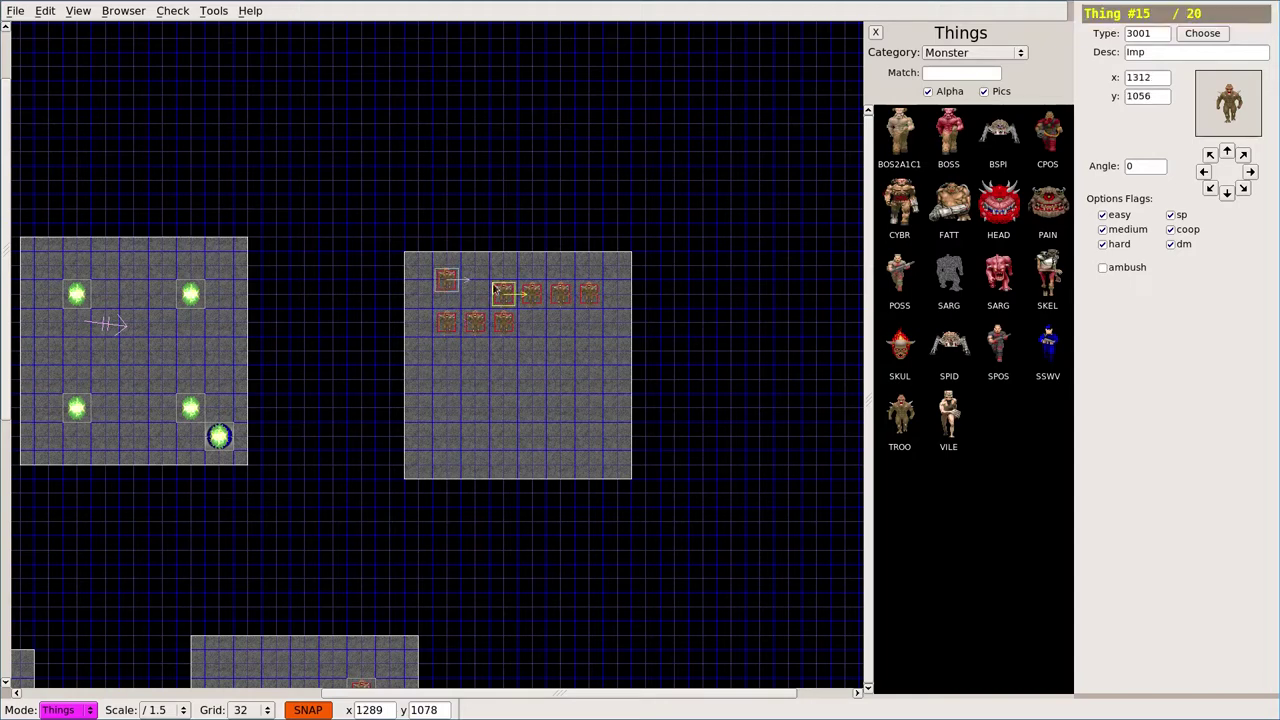
key("space")
left_click_drag(493, 283, 471, 294)
left_click_drag(469, 296, 446, 300)
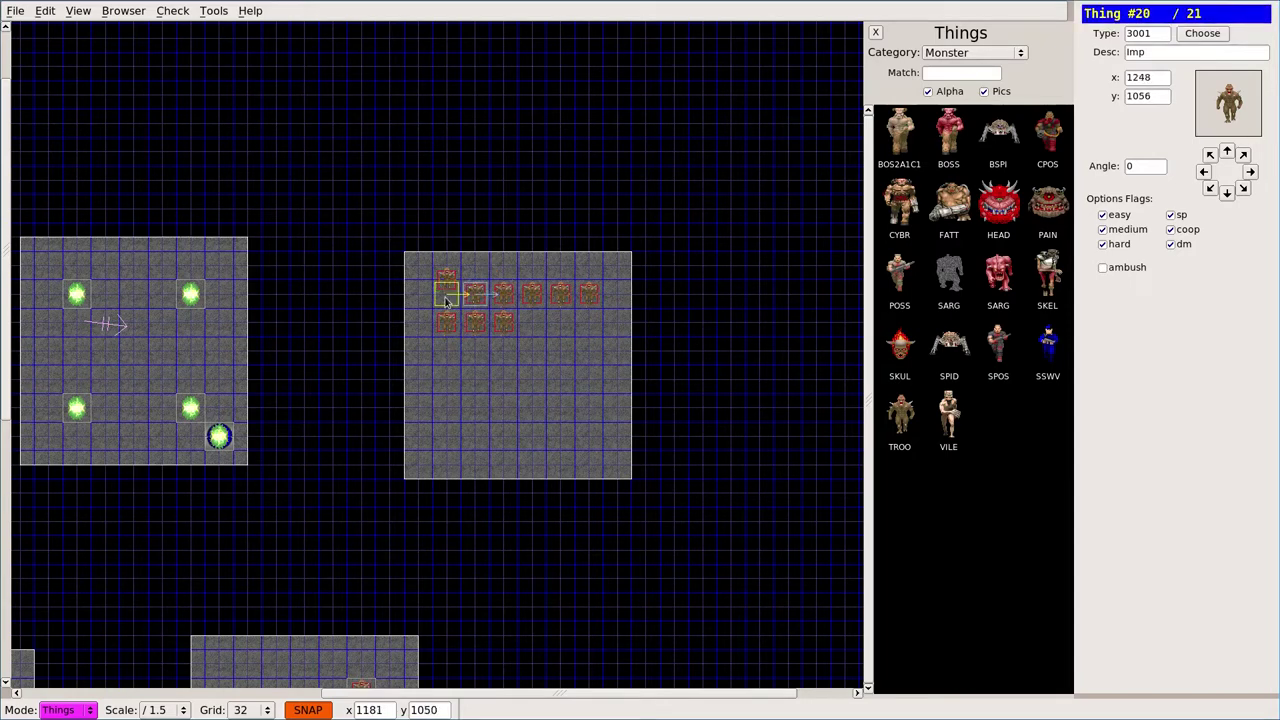
Step: Add imps to complete the second row and a third row at y 928, forming a six-by-three grid
key("space")
key("space")
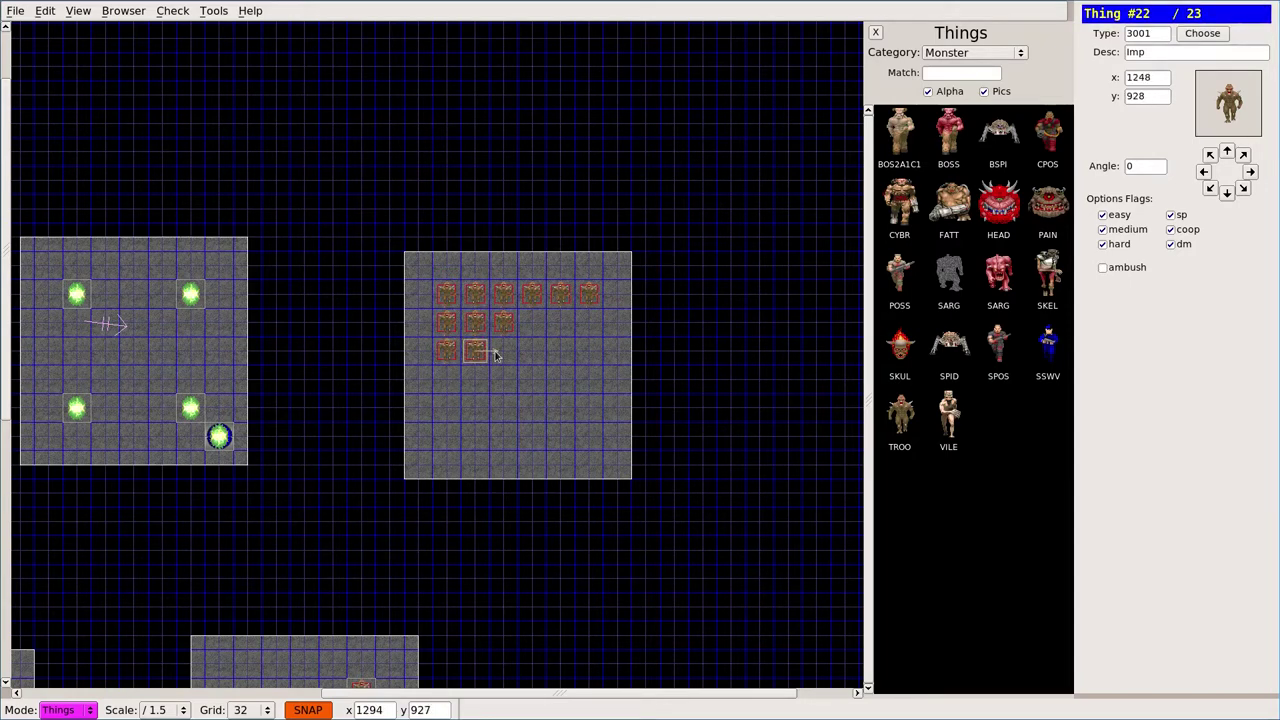
key("space")
key("space")
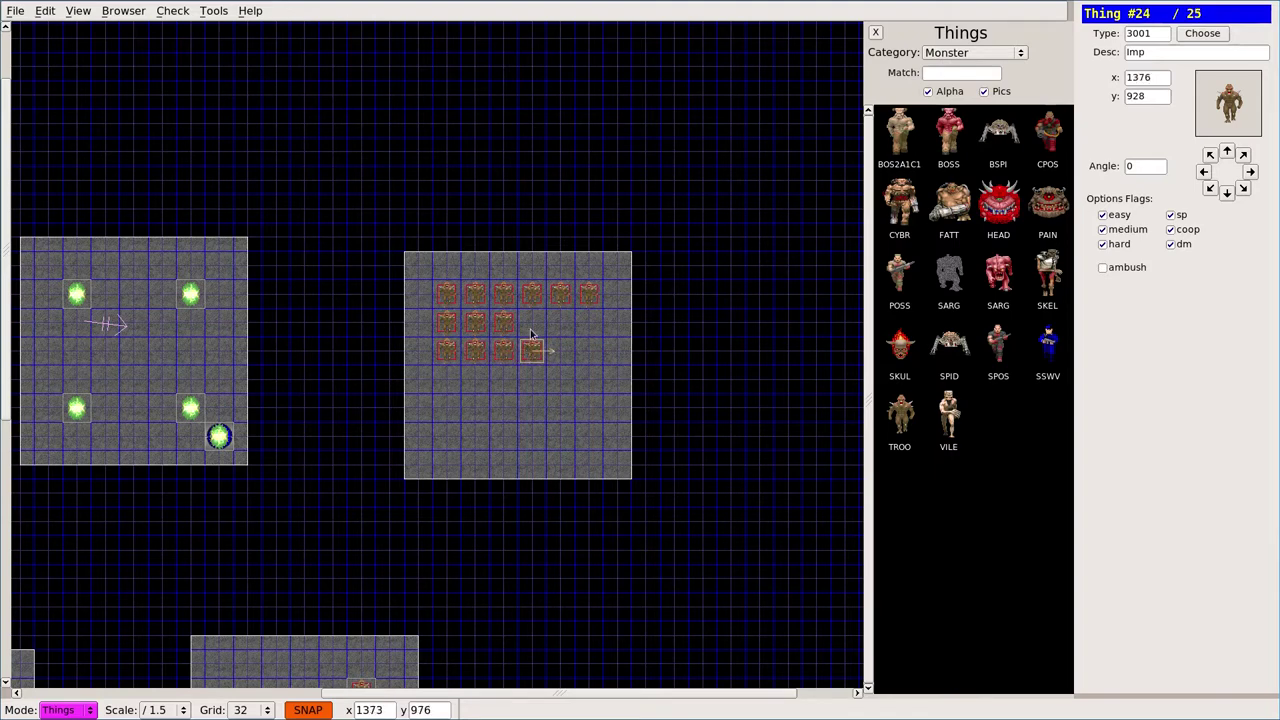
key("space")
key("space")
key("space")
key("space")
key("space")
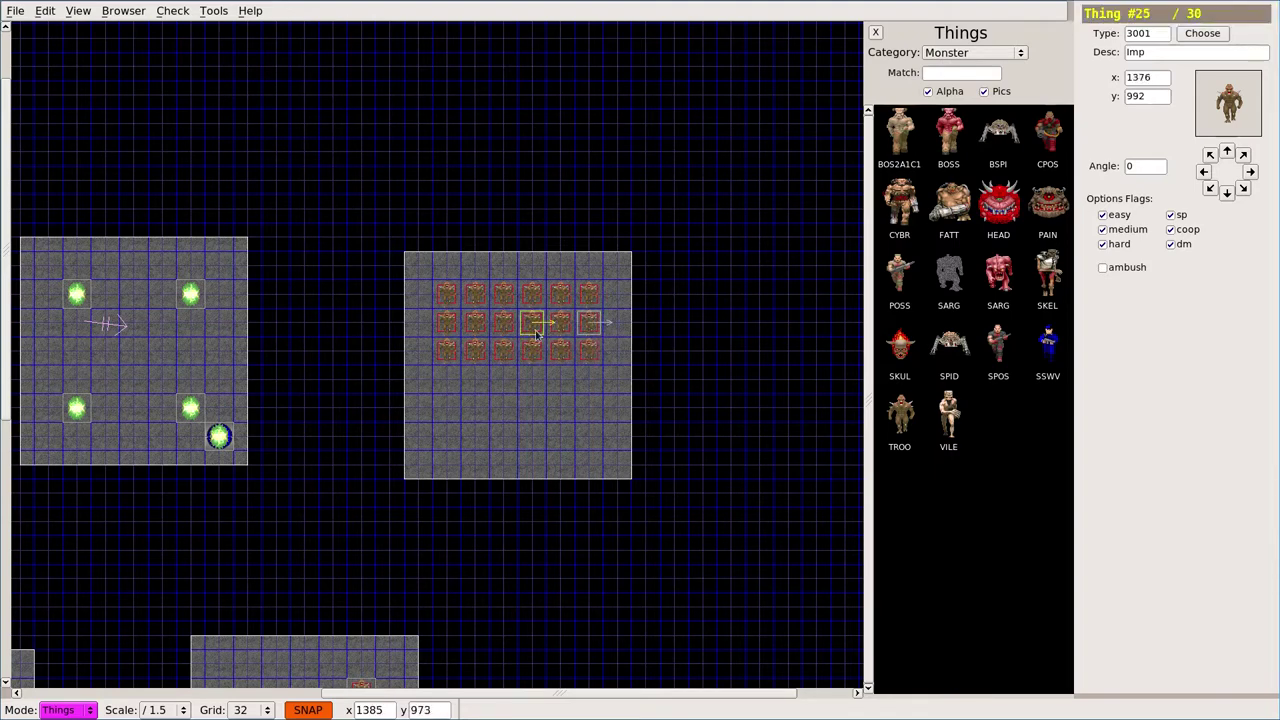
Step: Copy all 18 imps and place the copies directly south of the originals, continuing the 64-unit spacing
left_click_drag(422, 272, 612, 378)
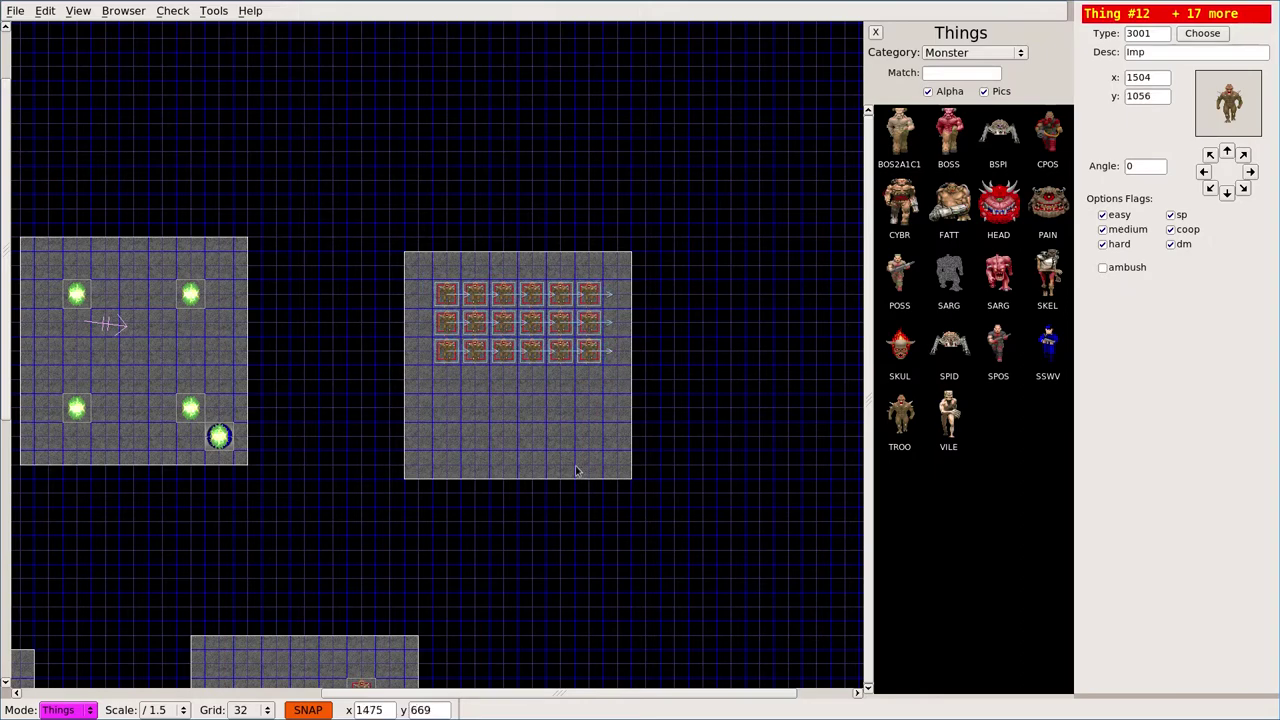
key("ctrl+c")
key("ctrl+v")
left_click_drag(522, 415, 506, 386)
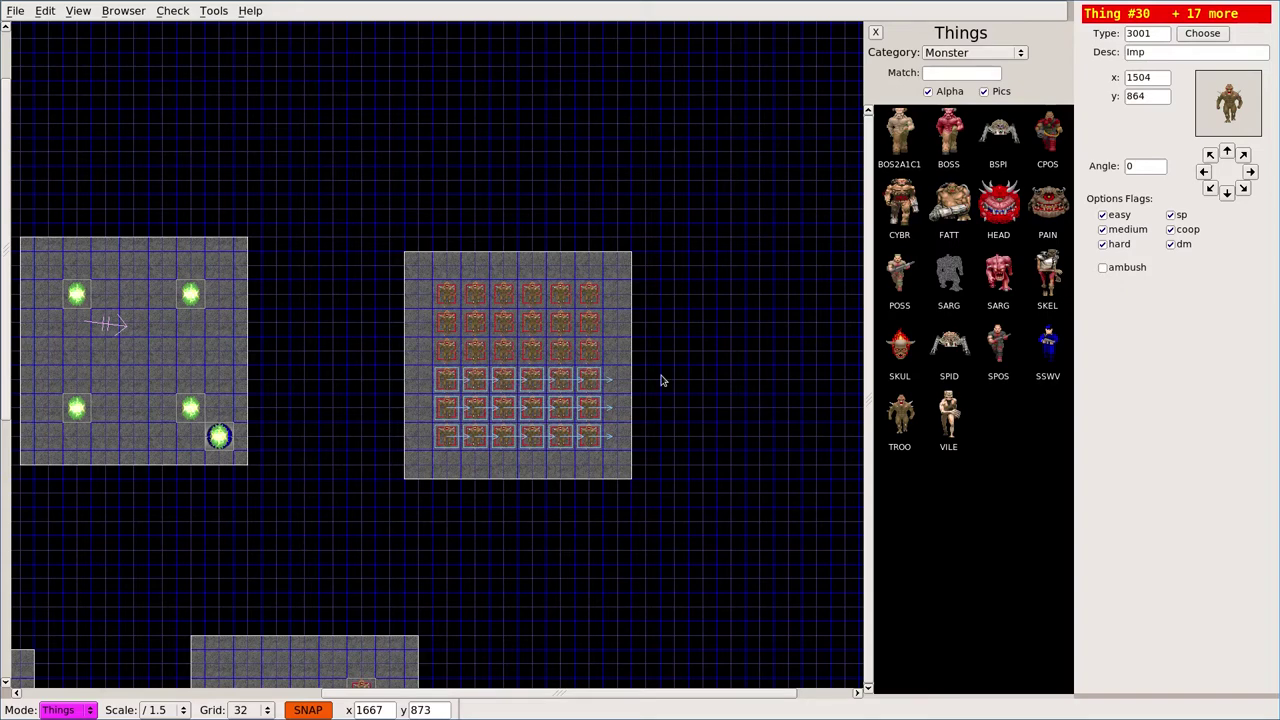
Step: Draw a dividing line across the imp room from 1152, 640 to 1152, 1152
key("v")
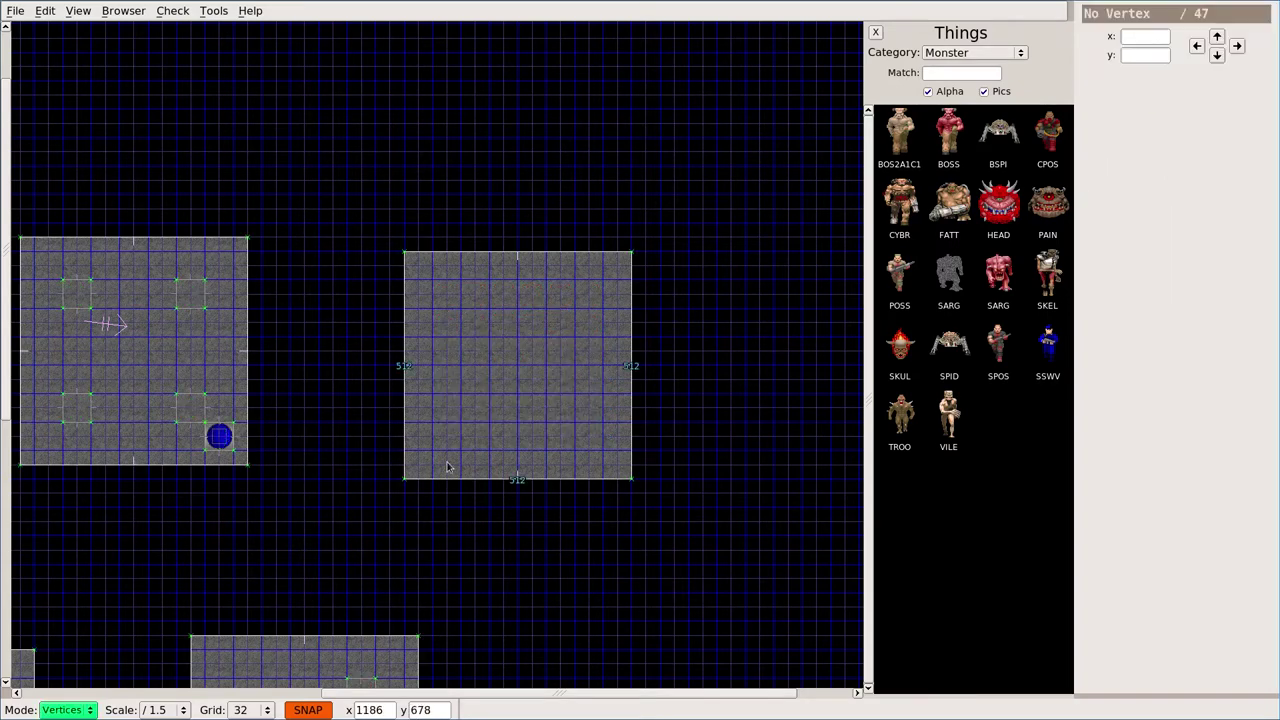
left_click(432, 479)
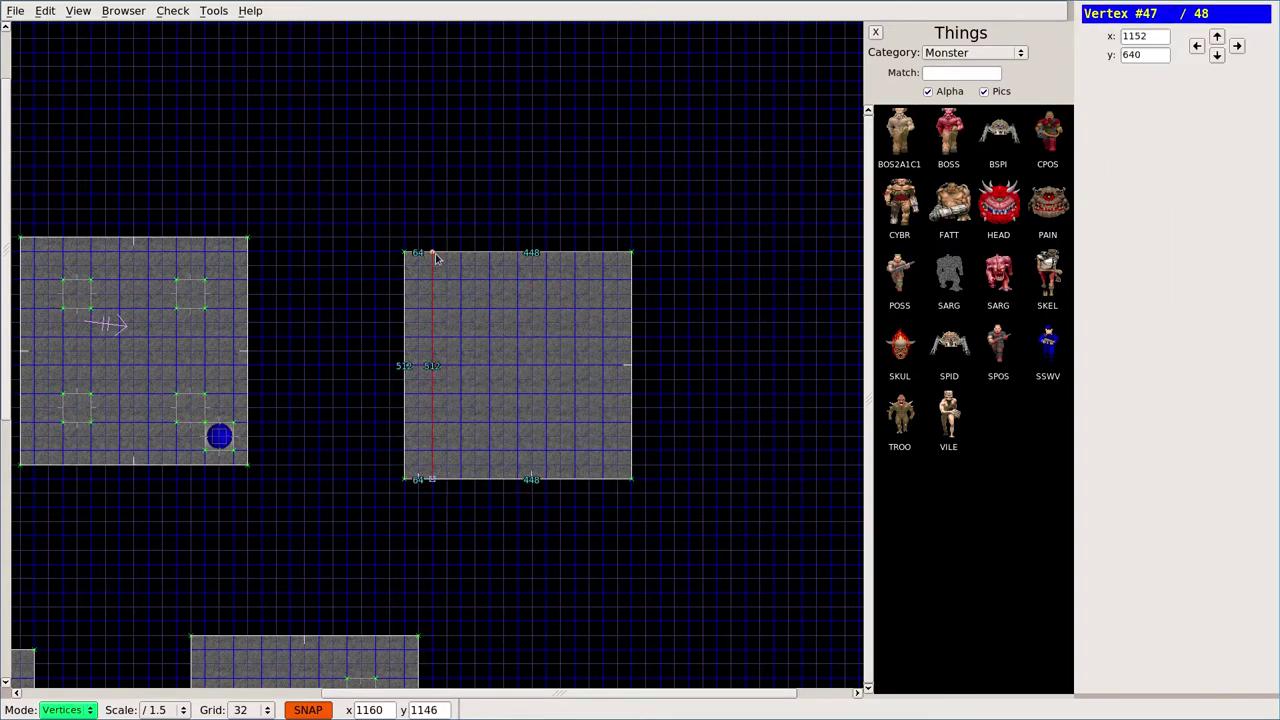
left_click(435, 264)
Step: Give the imp room's dividing line tag 4 and the special 97 WR Teleport
key("l")
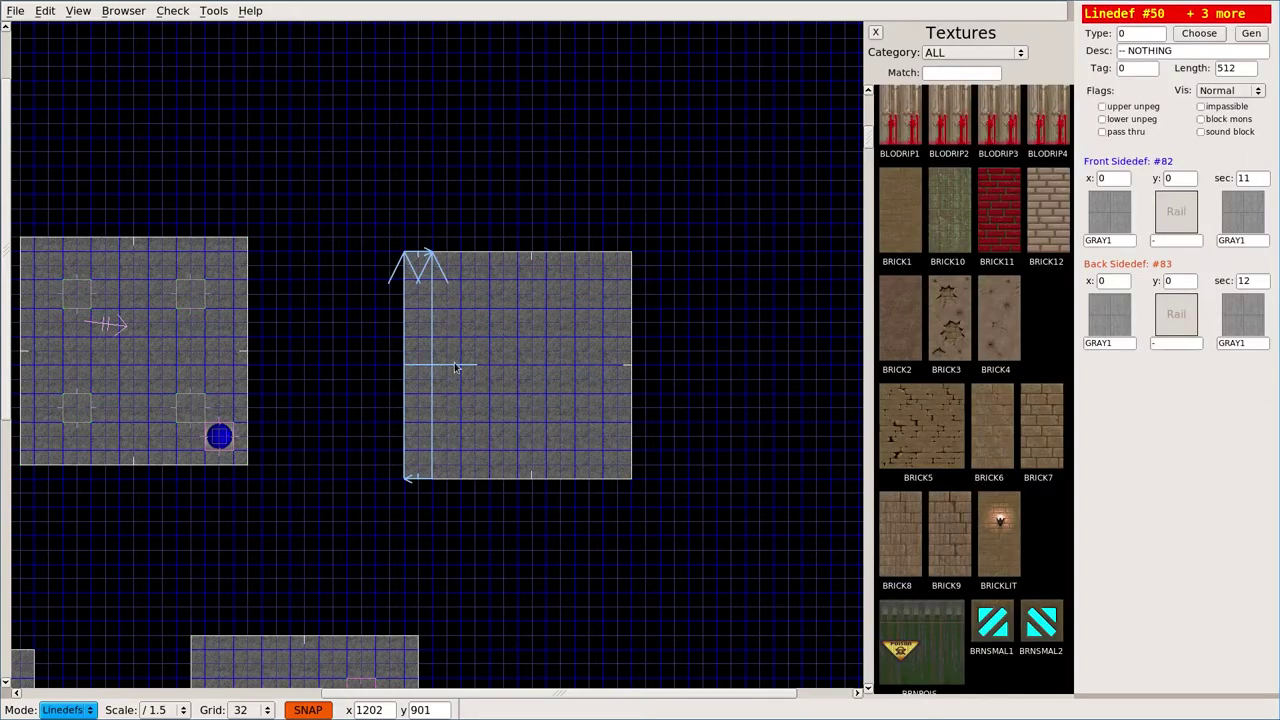
left_click(455, 365)
left_click(442, 370)
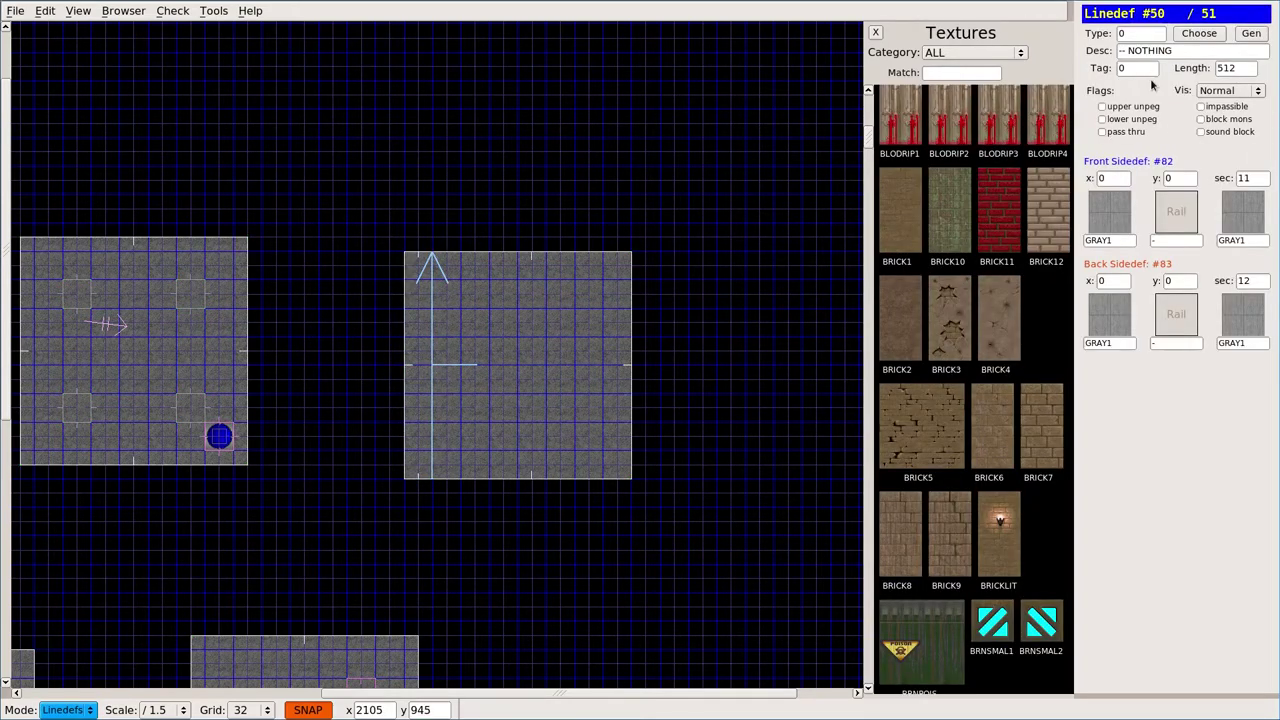
left_click(1180, 35)
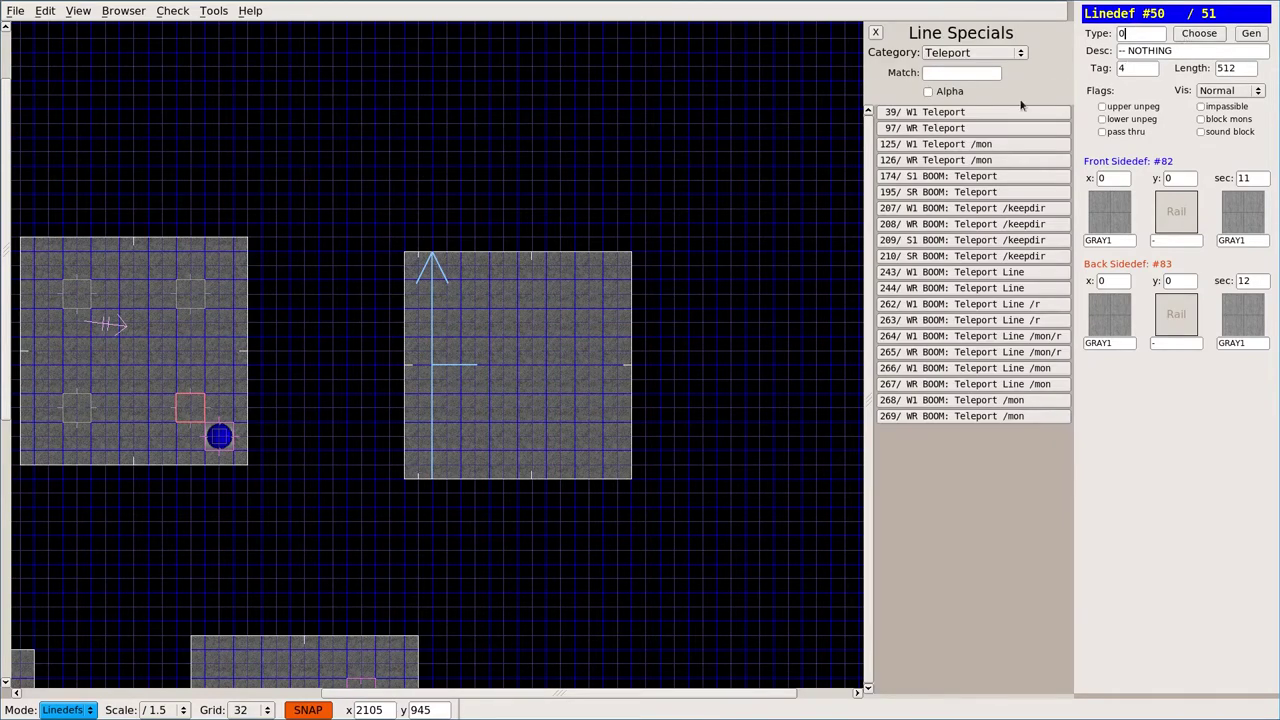
left_click(940, 127)
Step: Draw a 352 by 64 corridor connecting the four-exit room to the imp room between y 1024 and y 960
key("v")
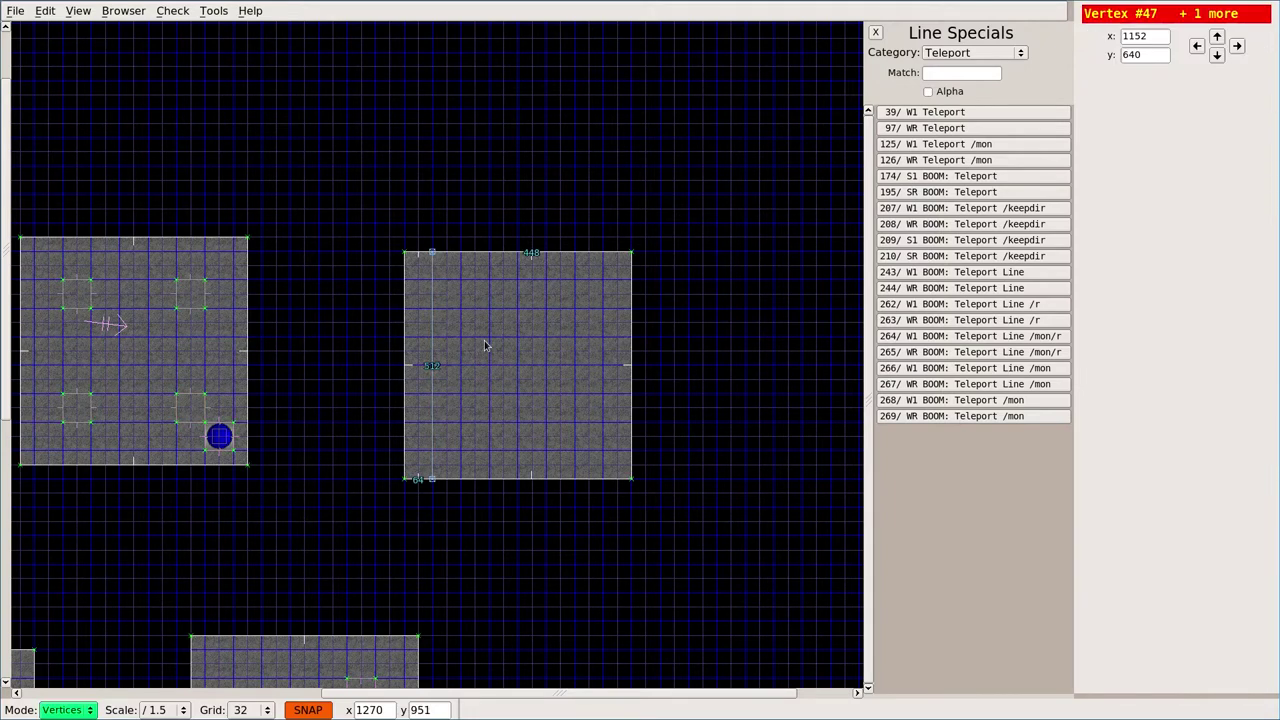
left_click(404, 308)
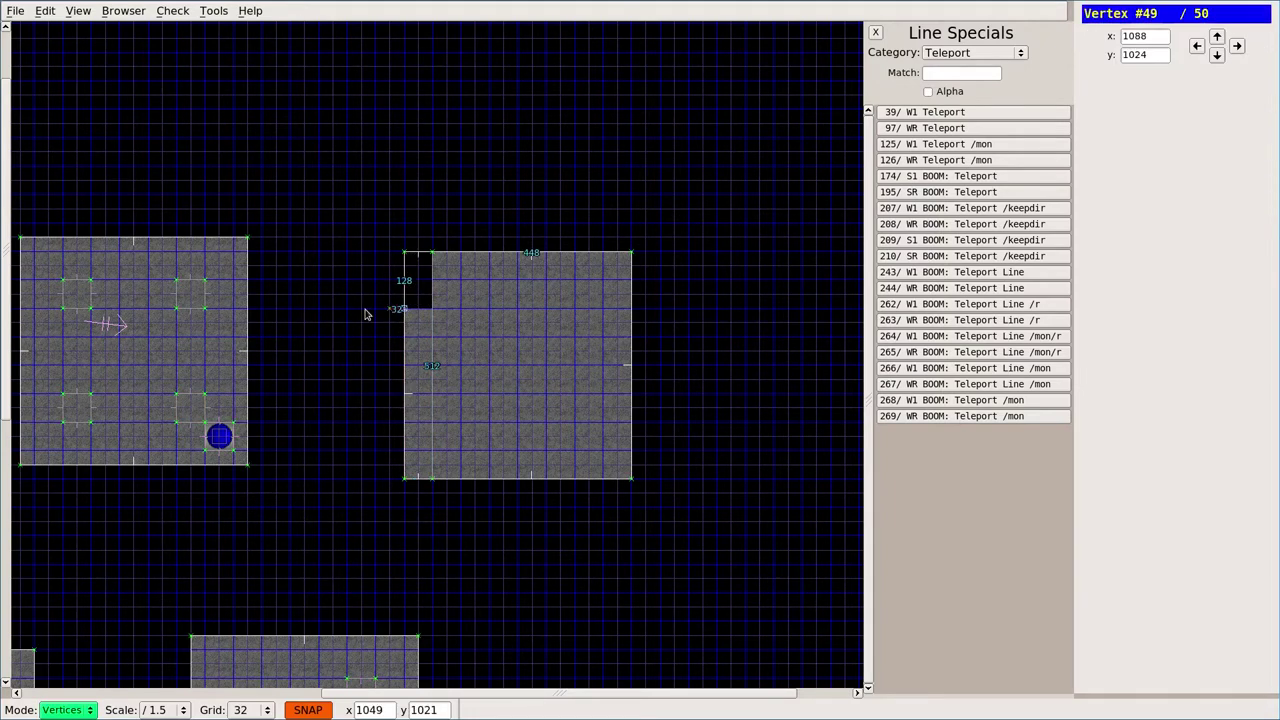
left_click(247, 308)
left_click(246, 338)
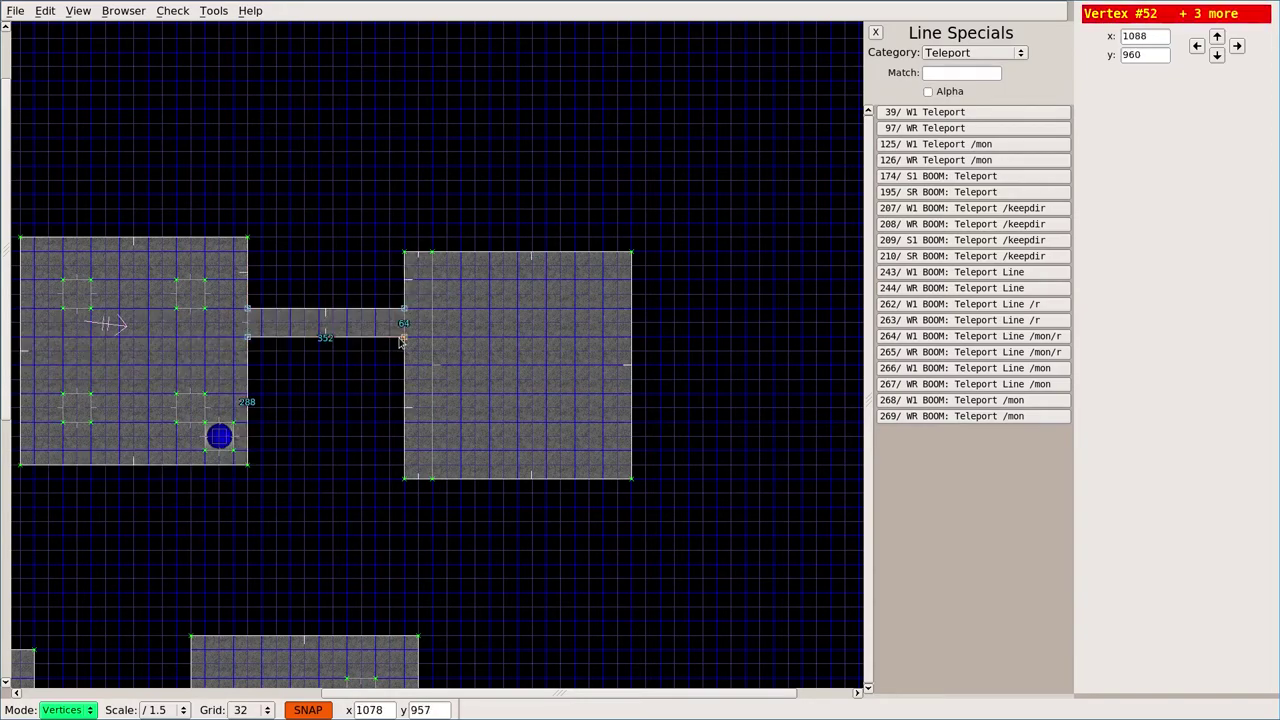
Step: Check the new corridor in the 3D preview and set the corridor sector's ceiling height to 1
key("Tab")
key("Up")
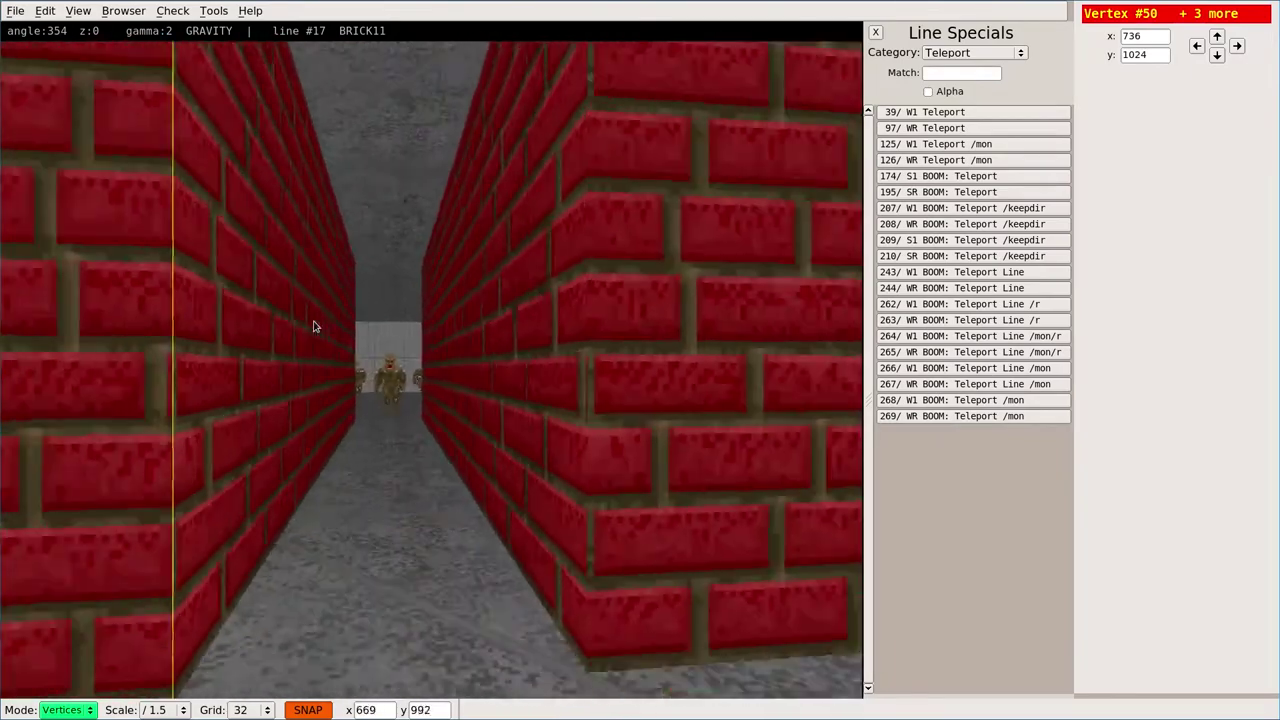
key("Tab")
key("s")
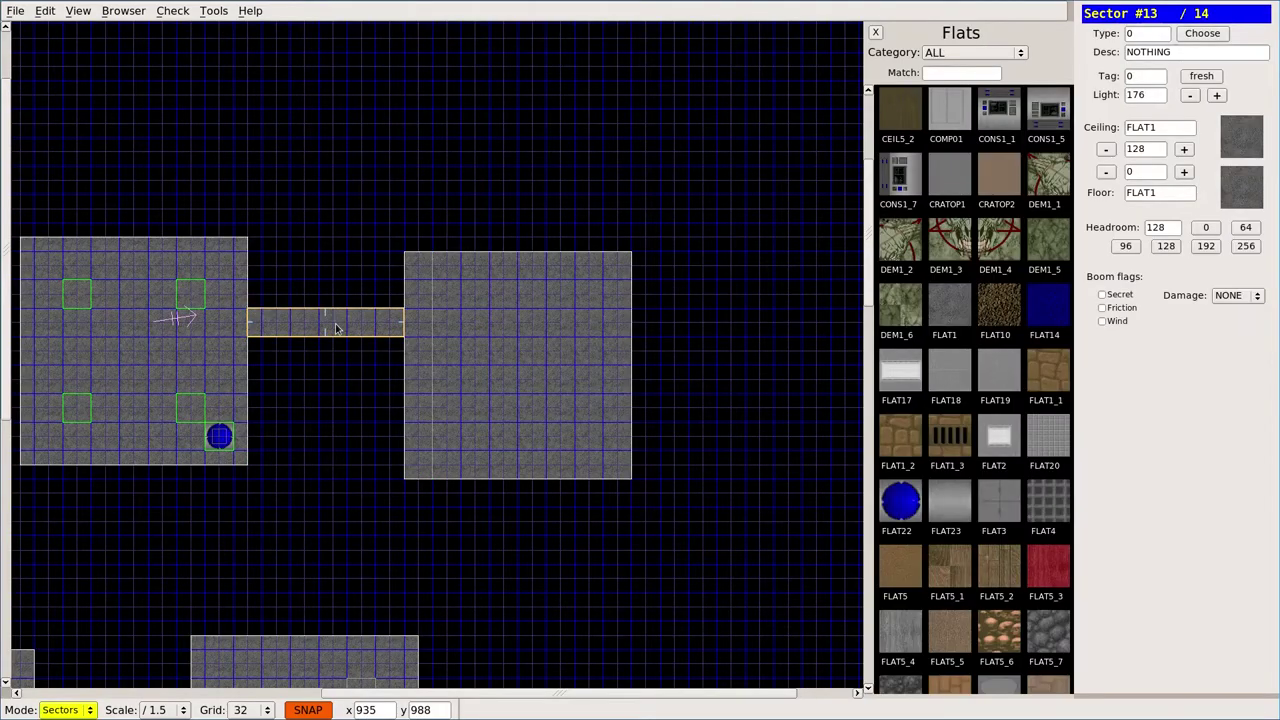
left_click(335, 323)
Step: Inspect the lowered corridor entrance from inside the four-exit room in the 3D preview
key("Tab")
key("Left")
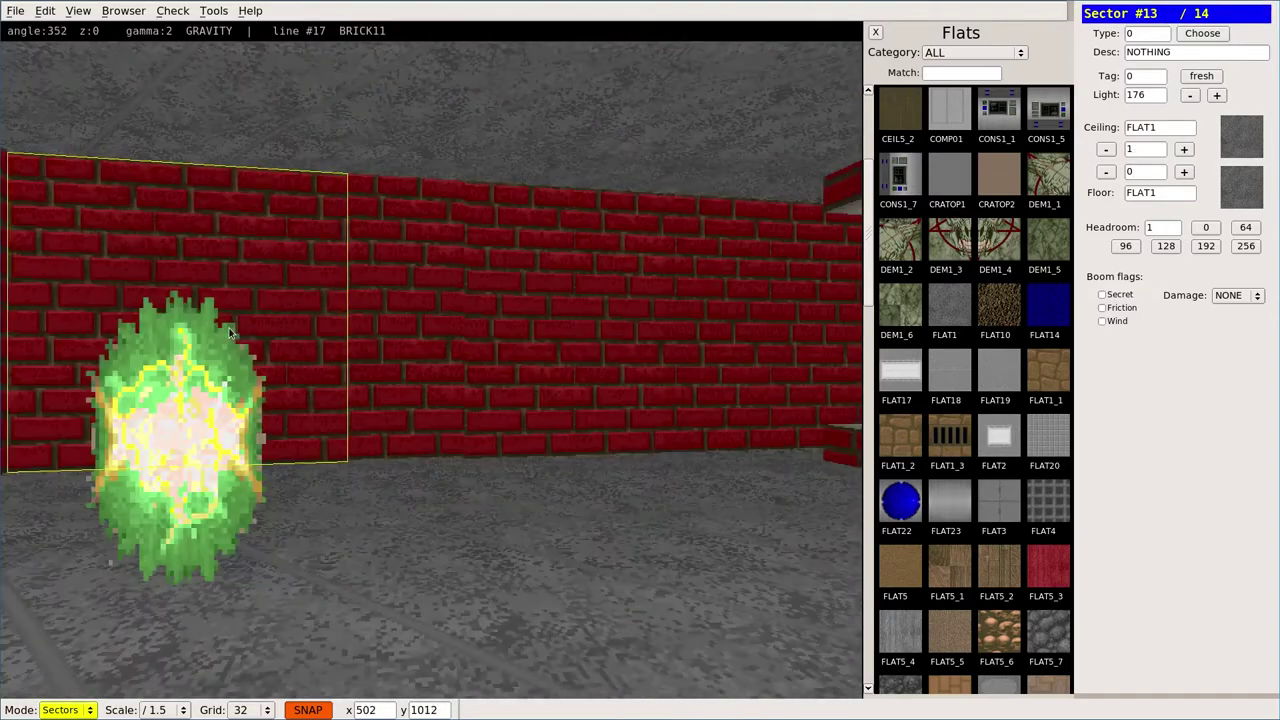
key("Up")
key("Left")
key("Down")
key("Tab")
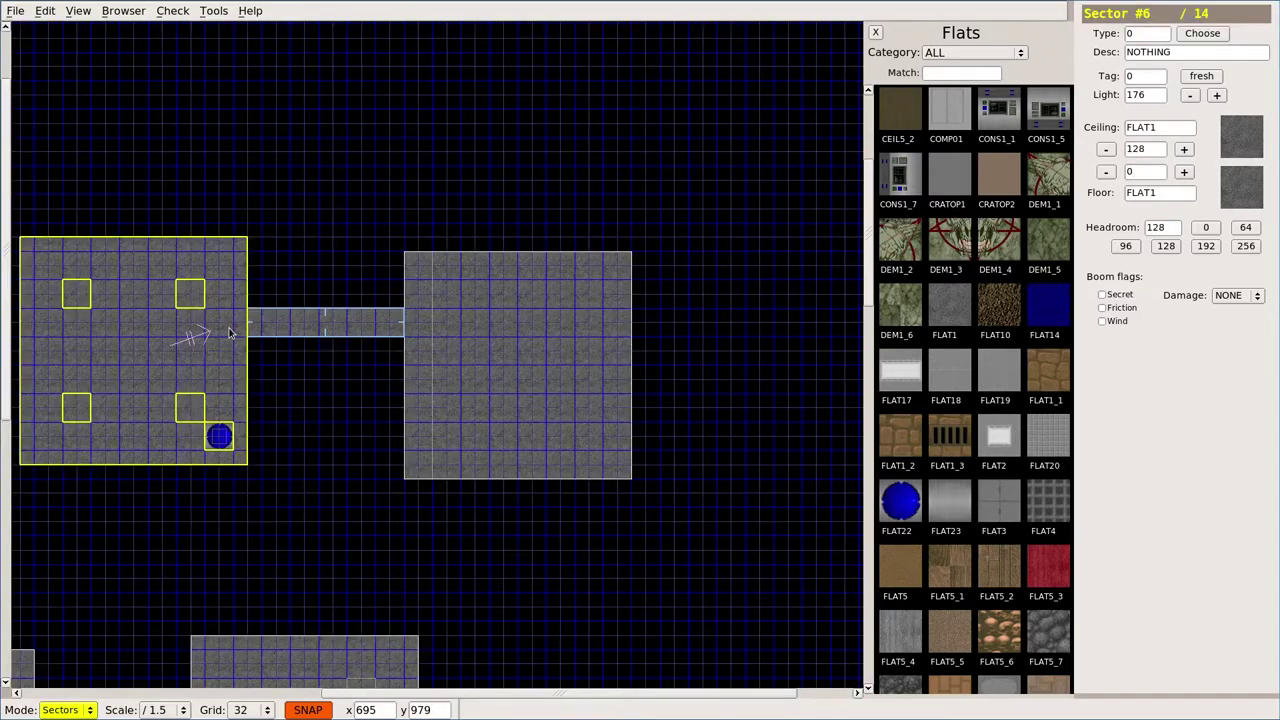
Step: Align the brick texture at the corridor entrance in the 3D preview, setting its front side offsets to x 160 and y -1
key("l")
key("Tab")
key("x")
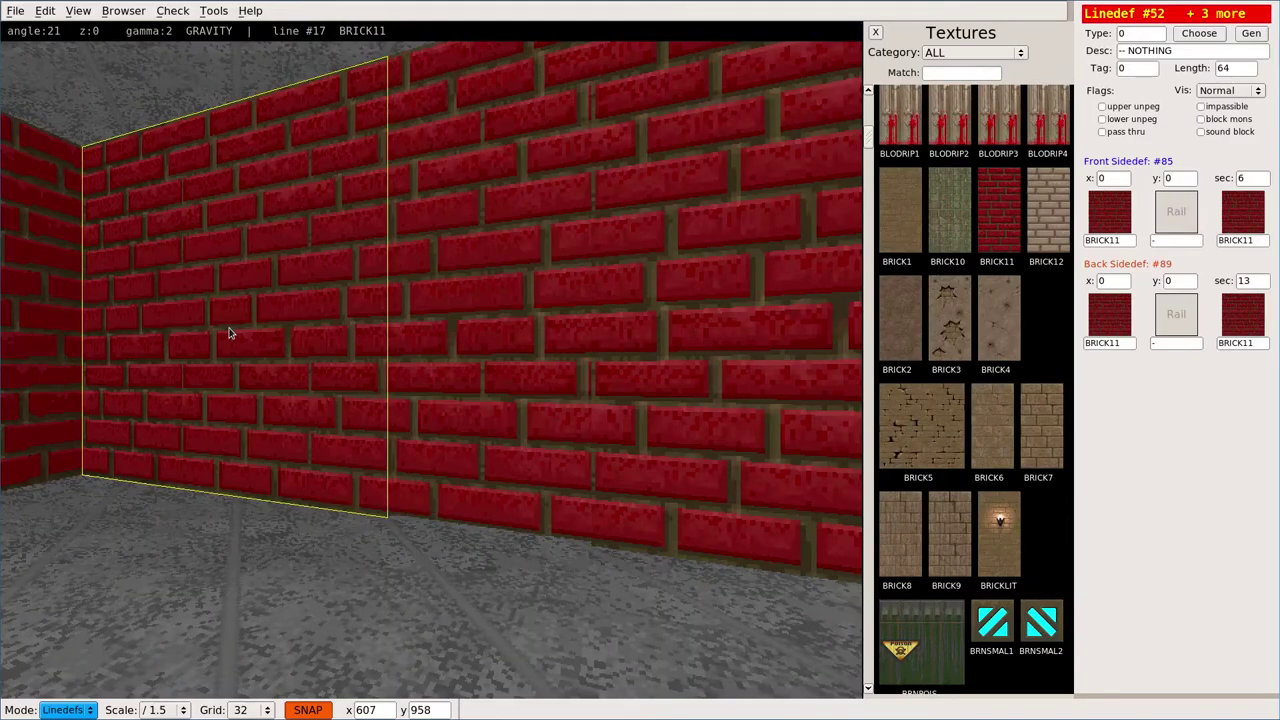
key("Up")
key("Right")
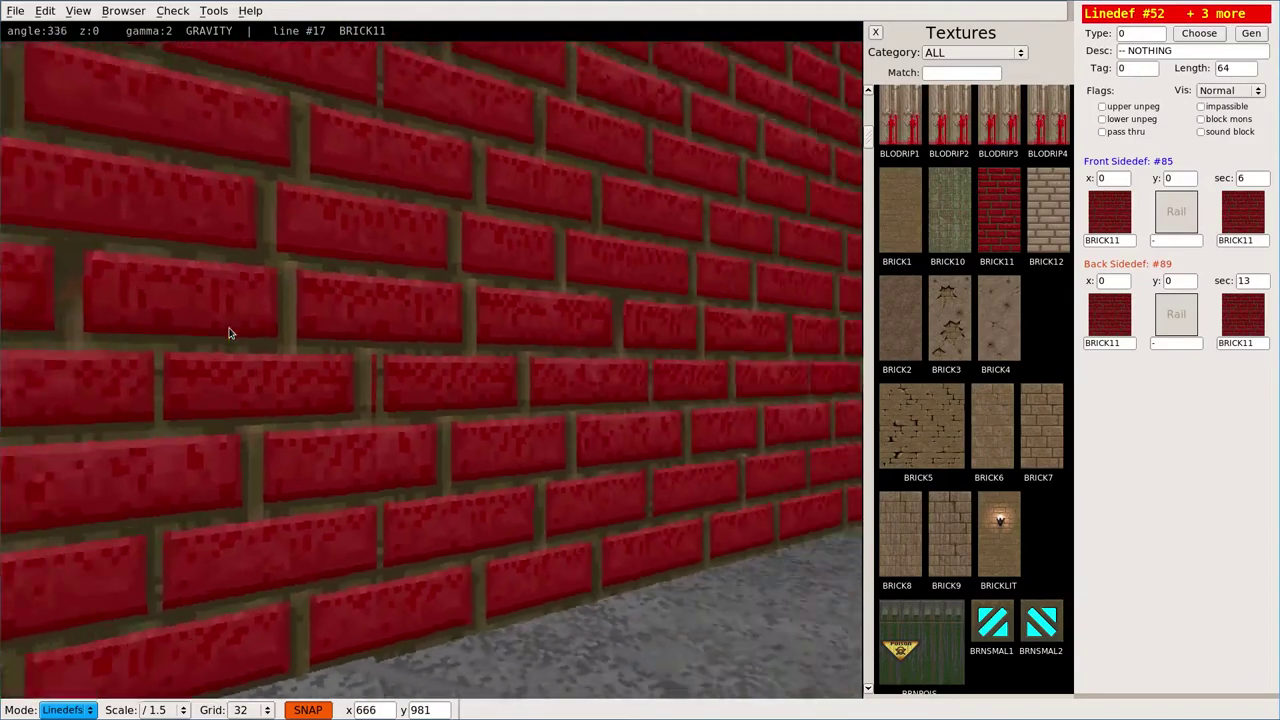
key("Down")
key("Left")
key("Left")
key("Up")
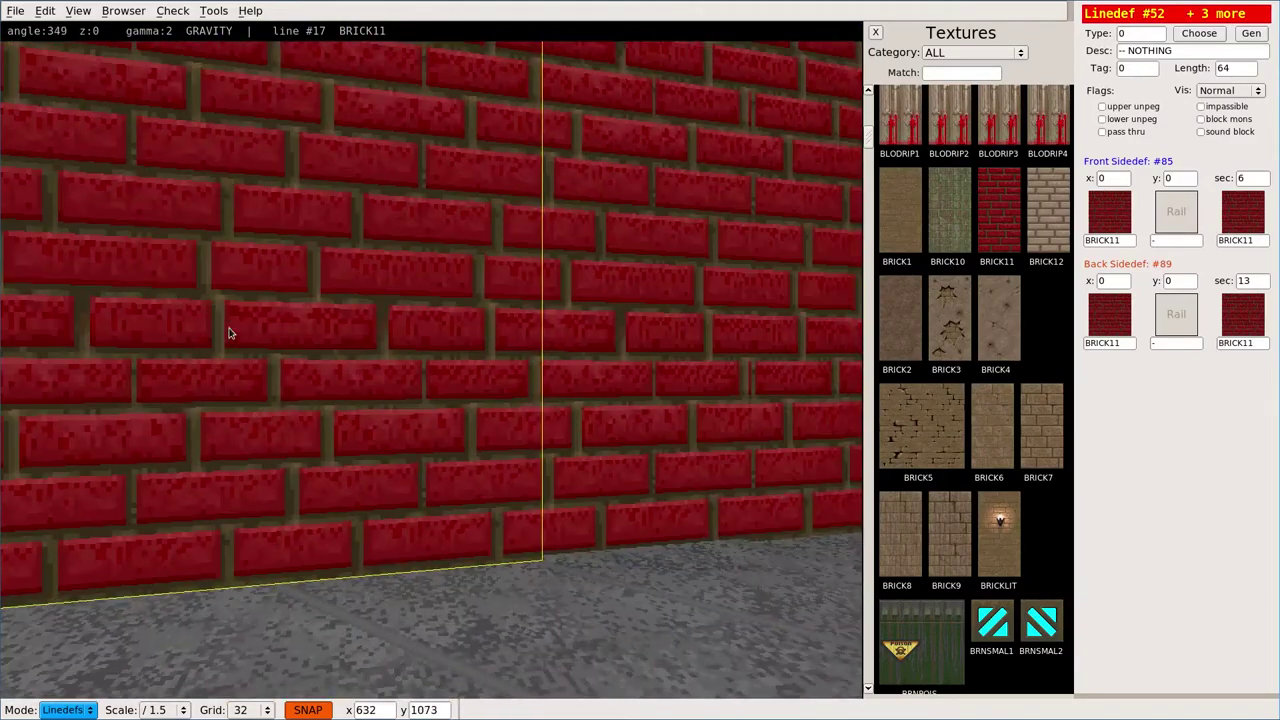
right_click_drag(629, 312, 631, 350)
key("Right")
key("Up")
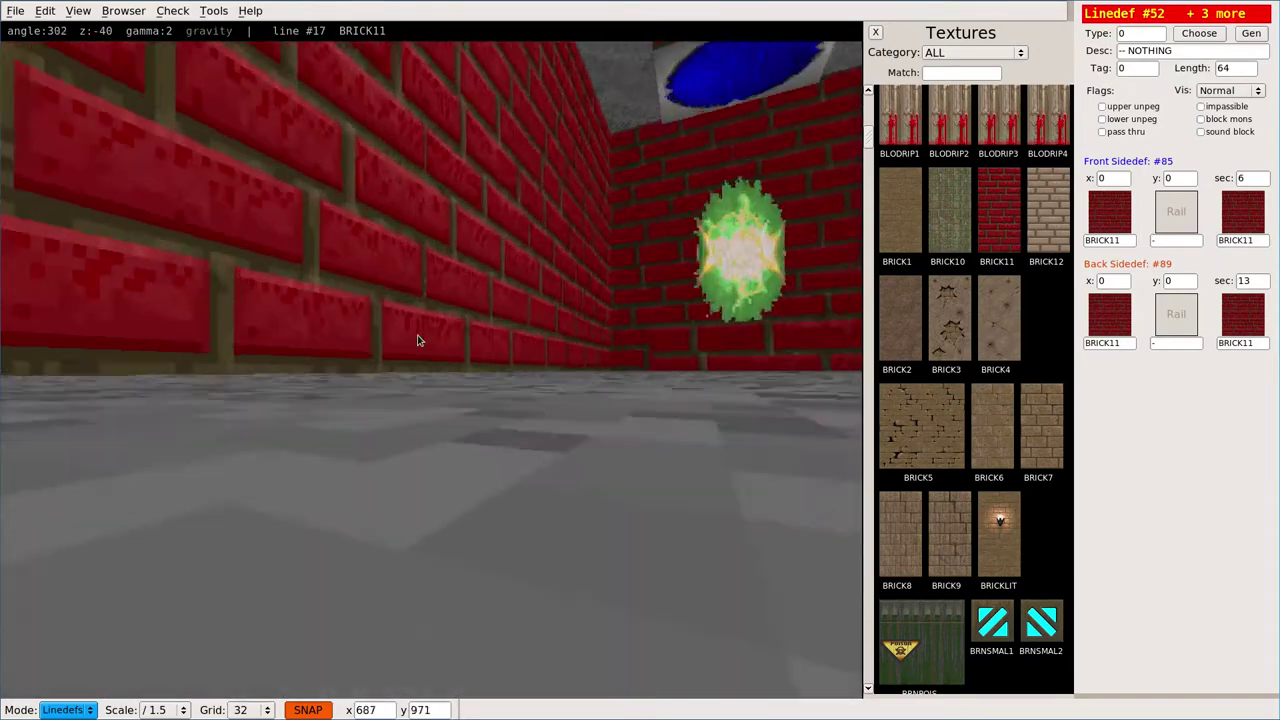
key("Left")
key("Down")
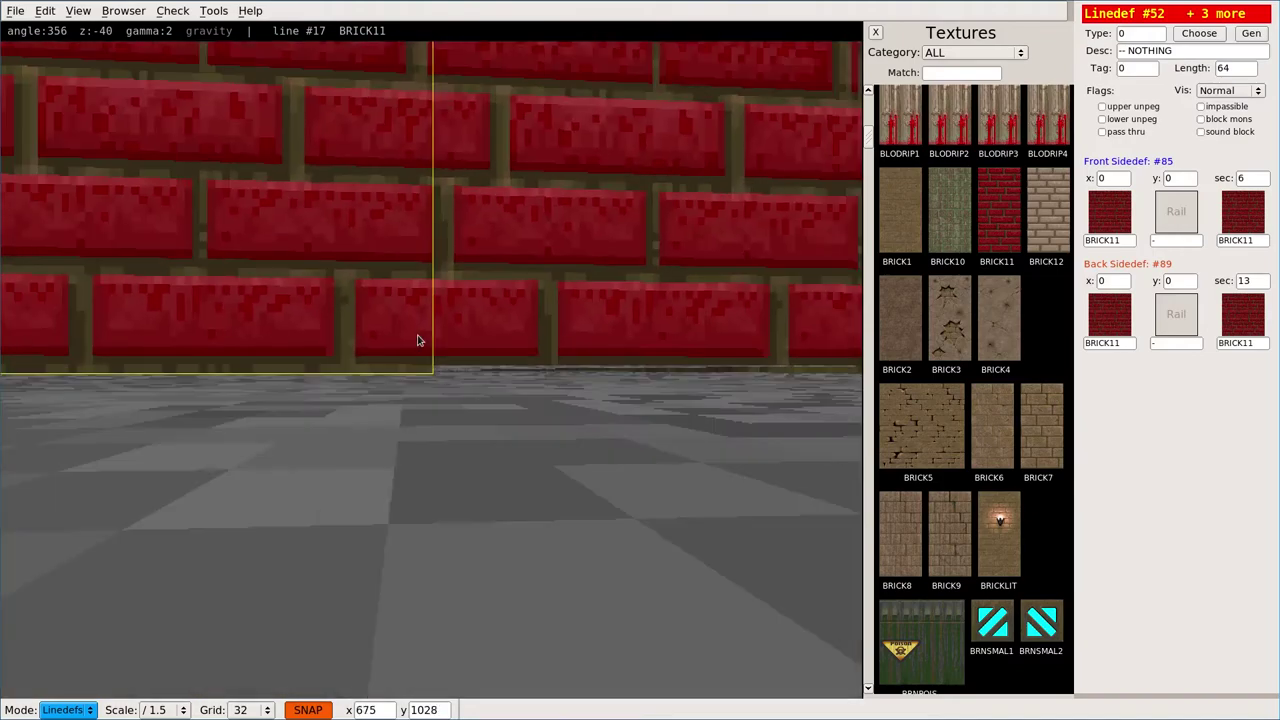
key("Right")
key("Up")
key("Left")
key("Down")
key("Left")
key("Down")
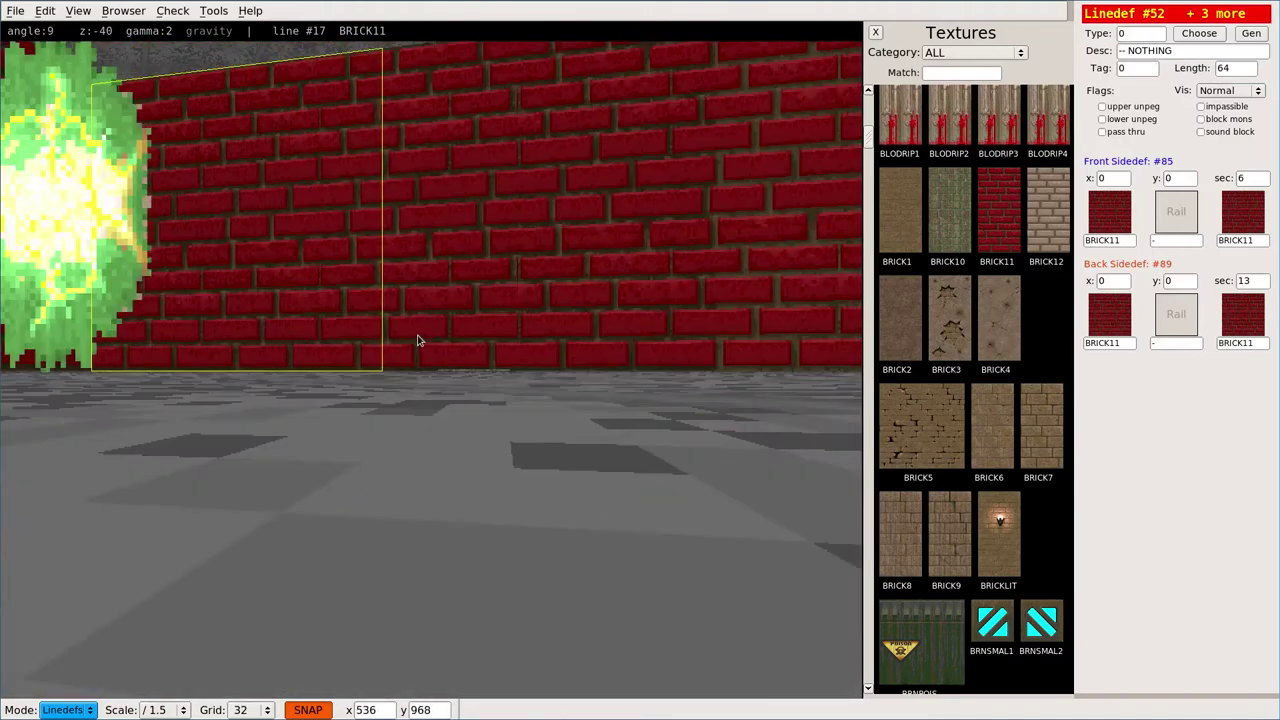
key("Up")
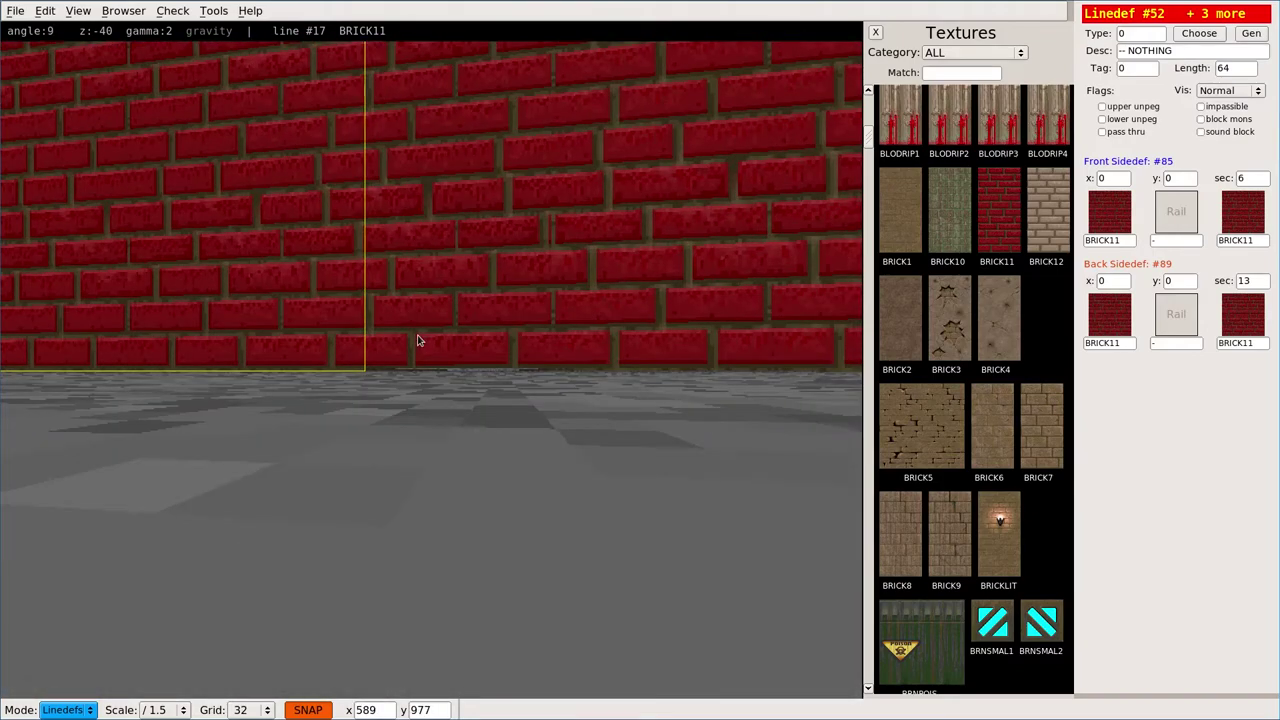
key("Tab")
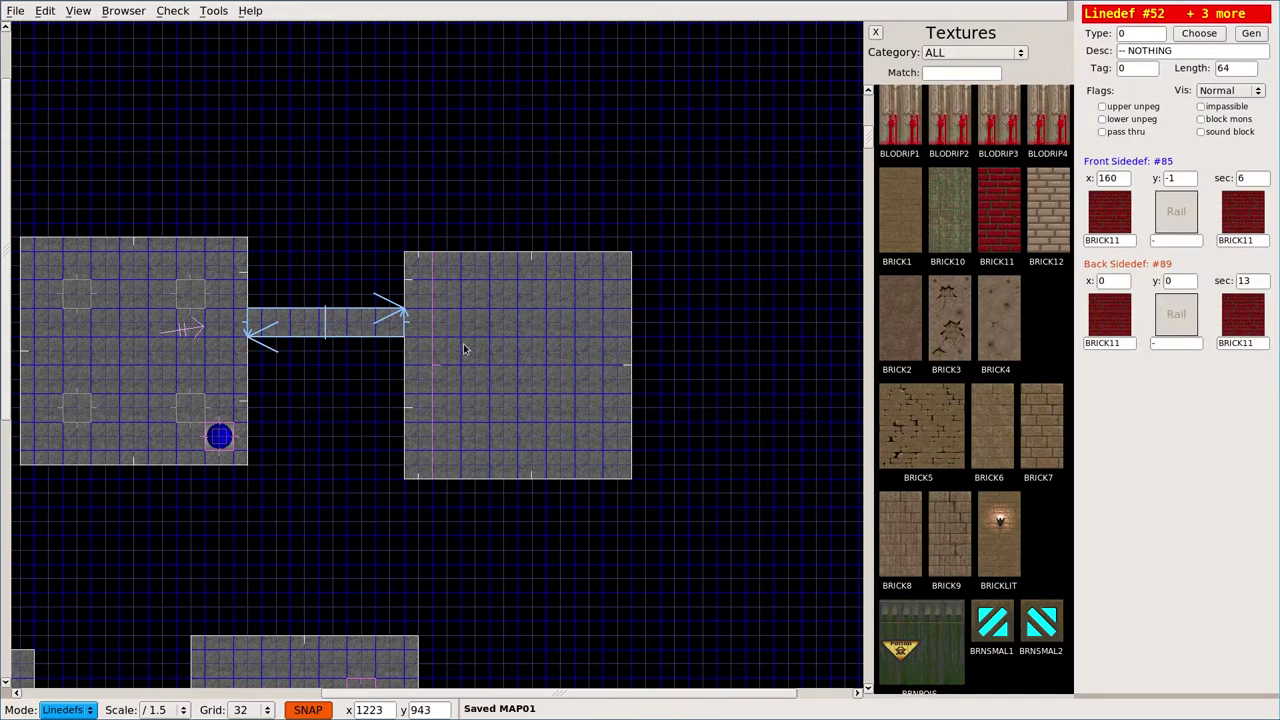
Step: Run the map in game, shoot the imp in the brown-brick room and take its teleporter to the red-brick room
key("ctrl+t")
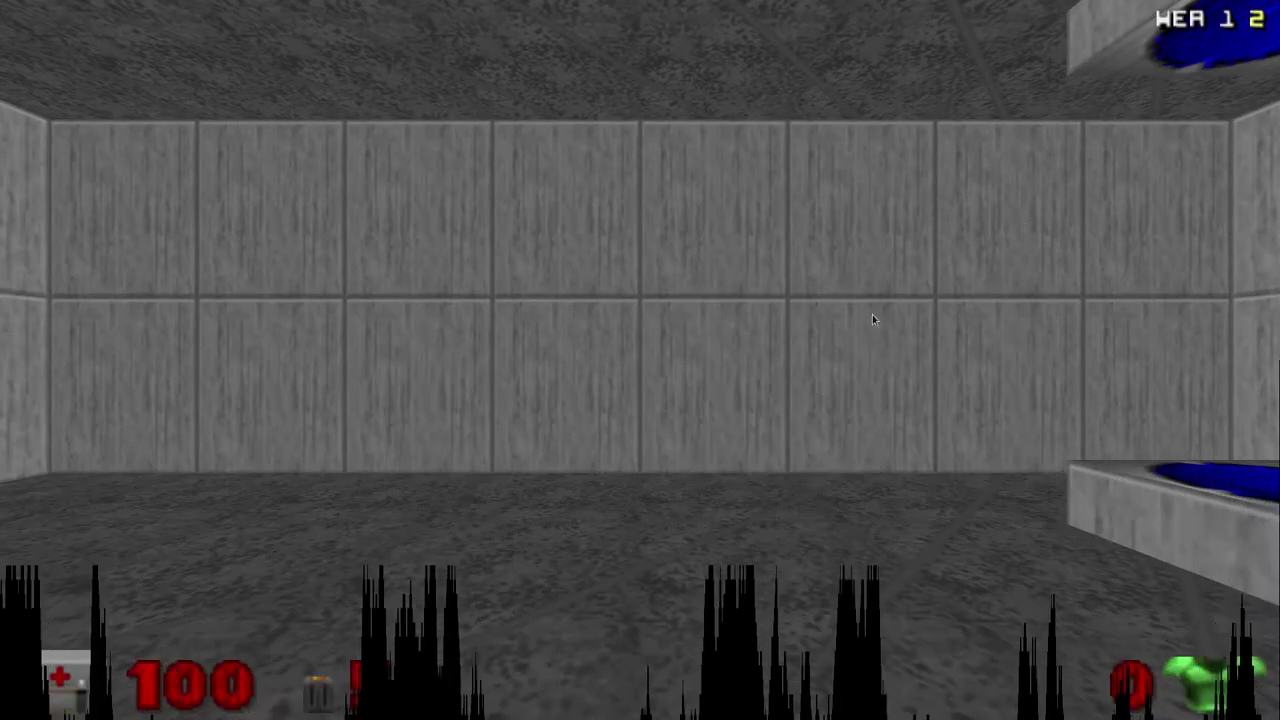
key("w")
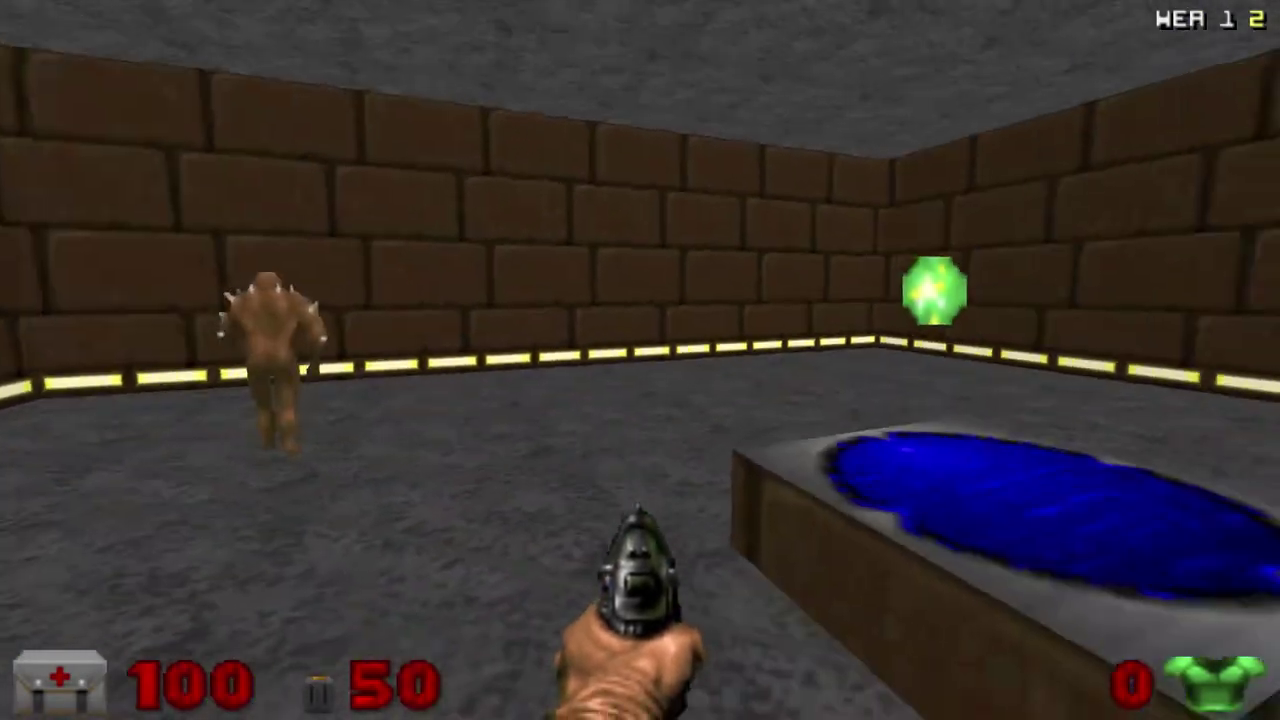
left_click(640, 360)
left_click(640, 360)
left_click(640, 360)
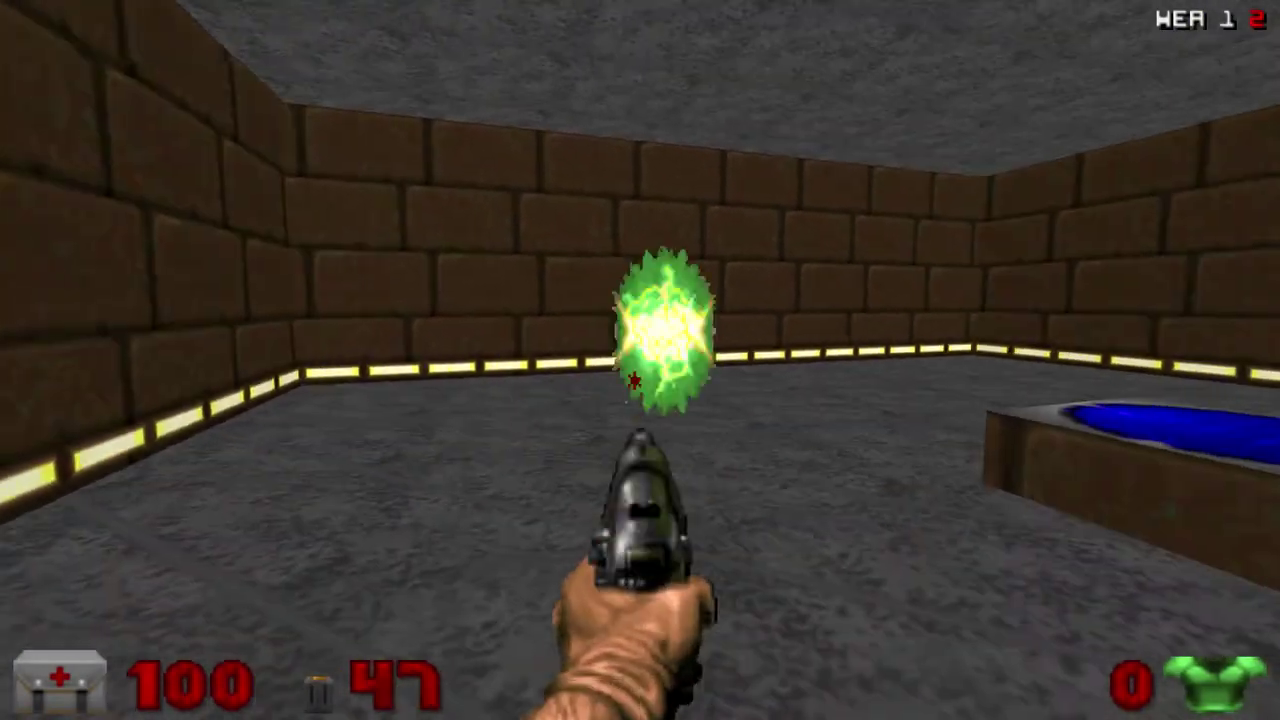
key("ctrl")
key("Right")
key("Up")
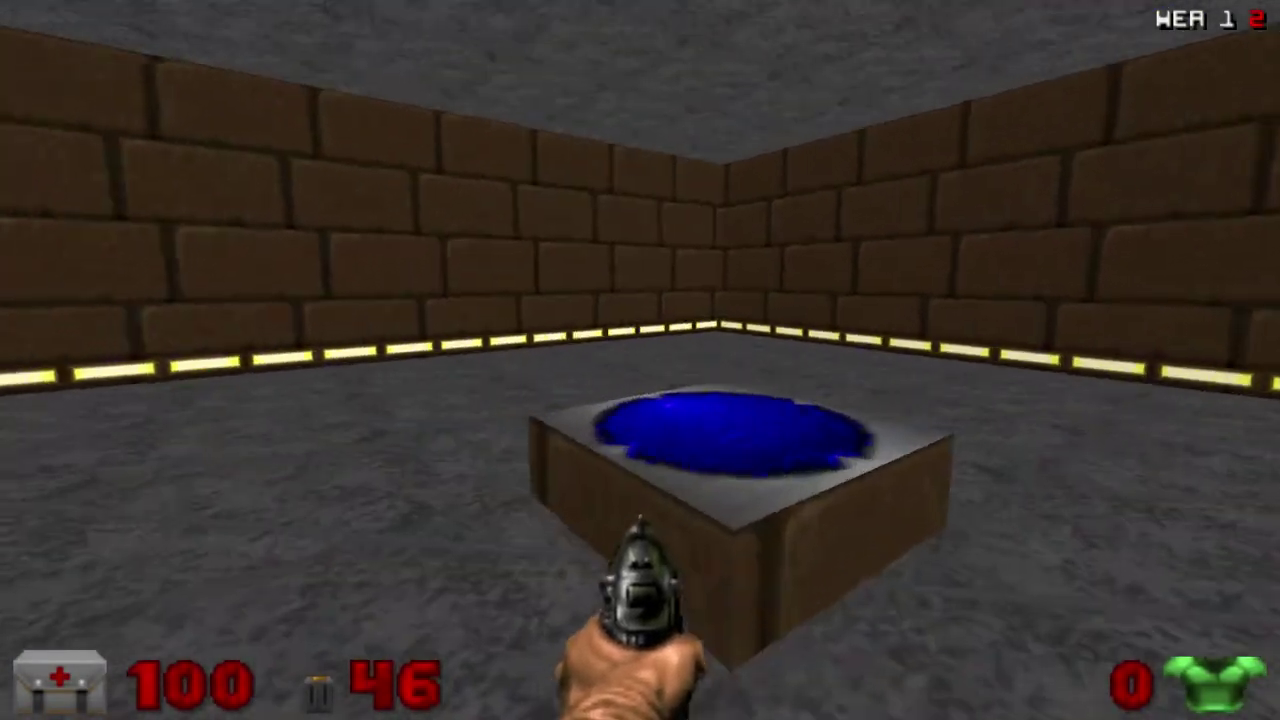
key("Up")
key("Right")
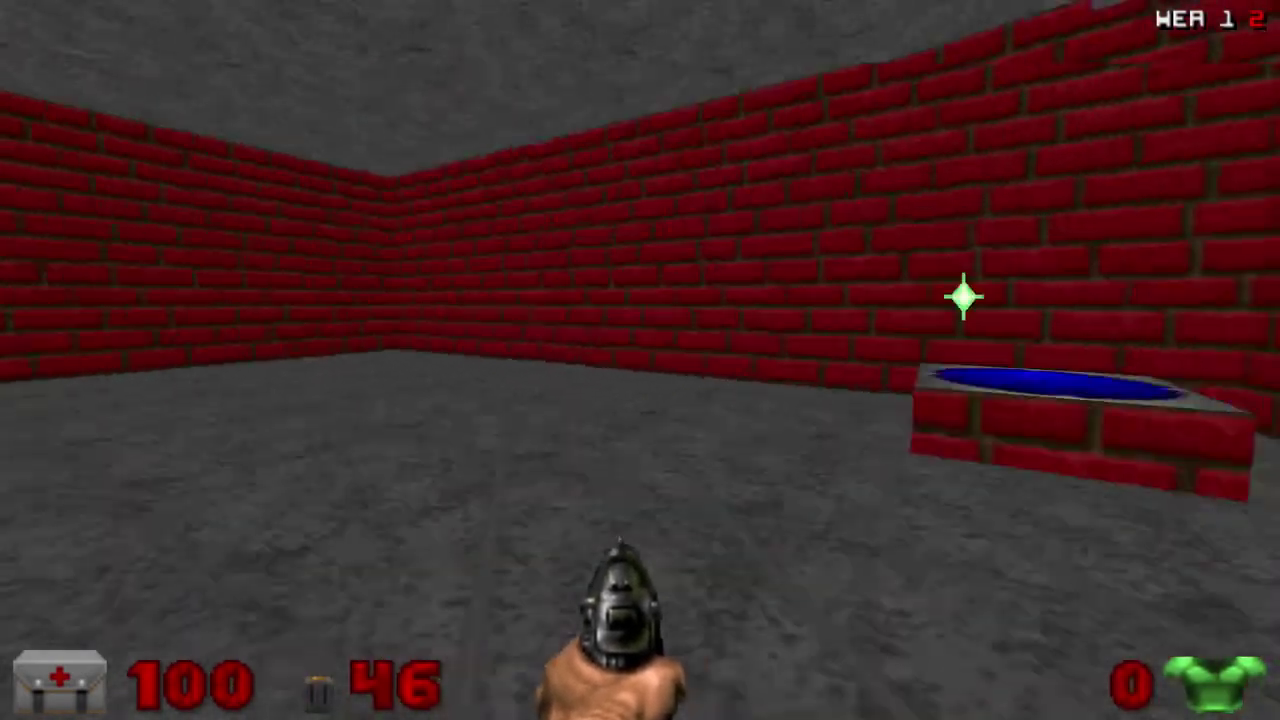
Step: Walk around the red-brick room in game and watch where the imps teleport in from the monster closet
key("a")
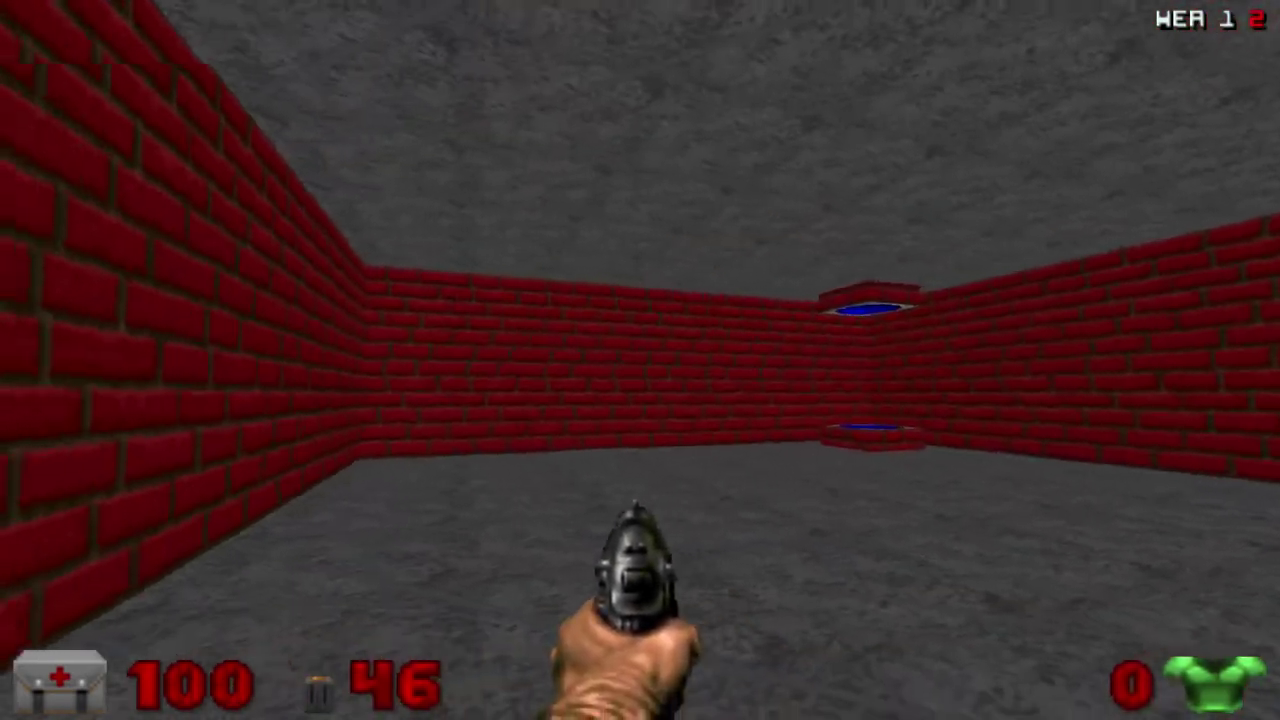
key("w")
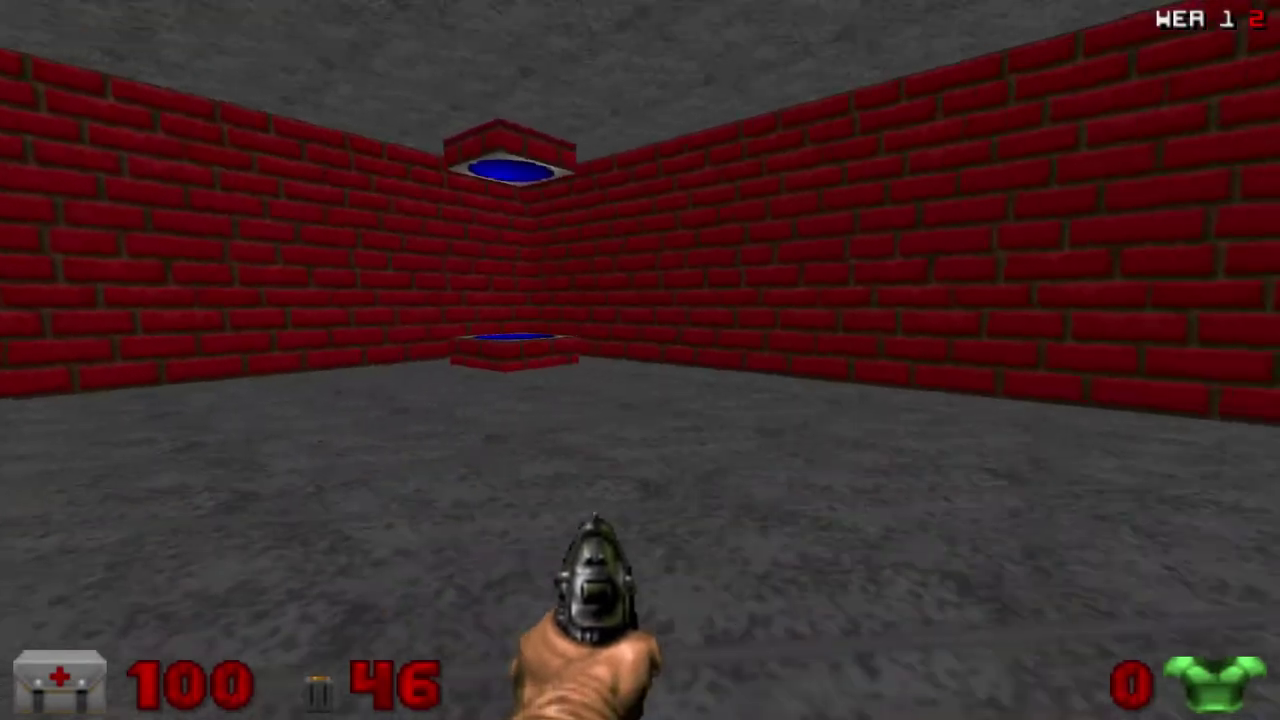
key("Left")
key("ctrl")
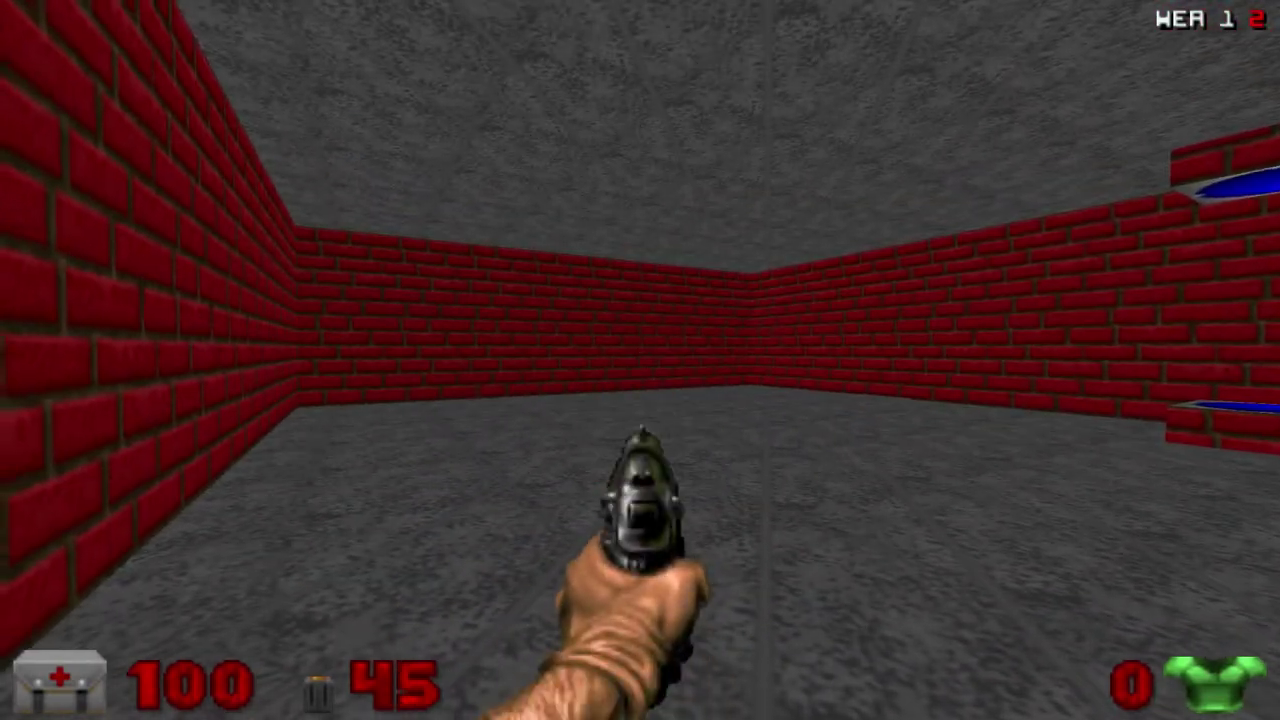
key("a")
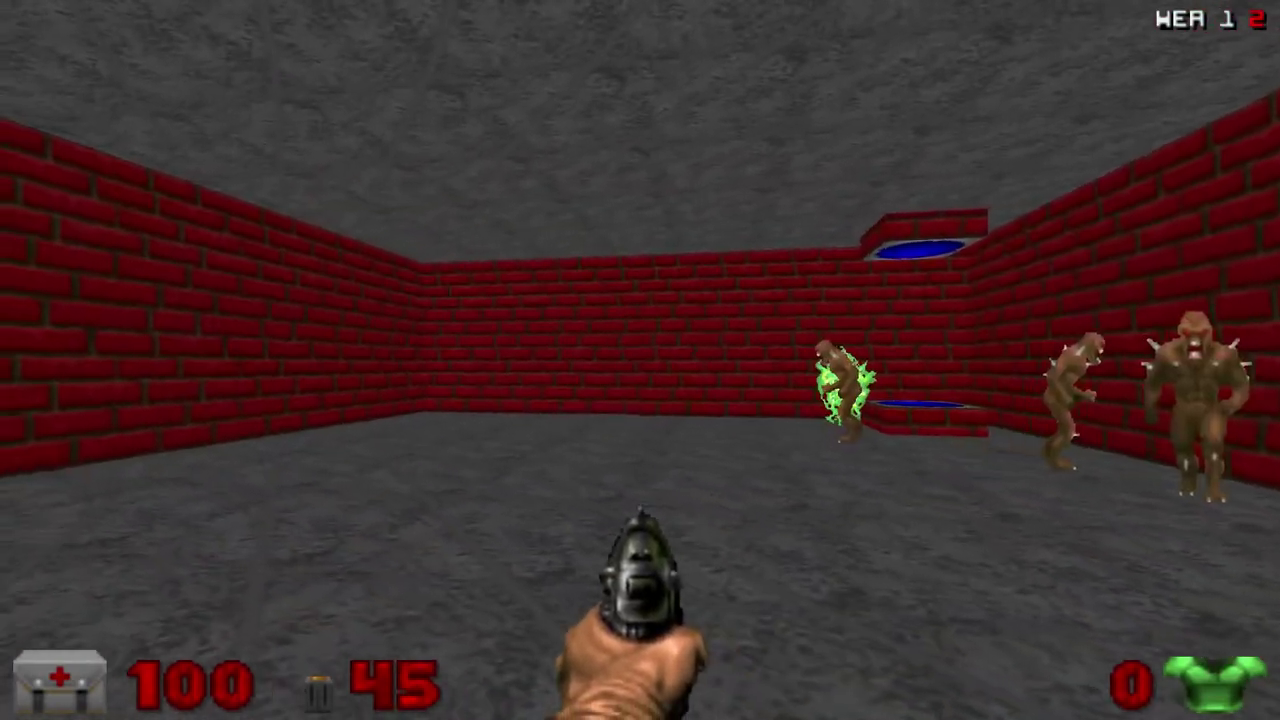
key("a")
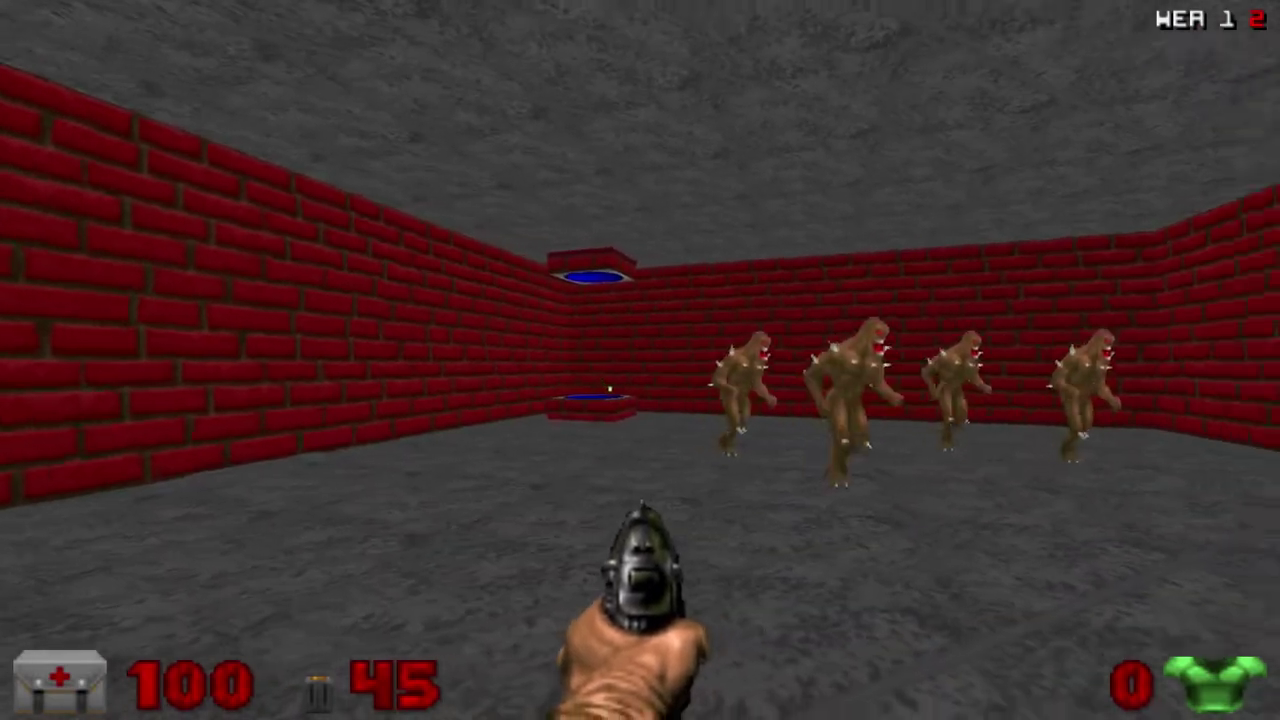
key("w")
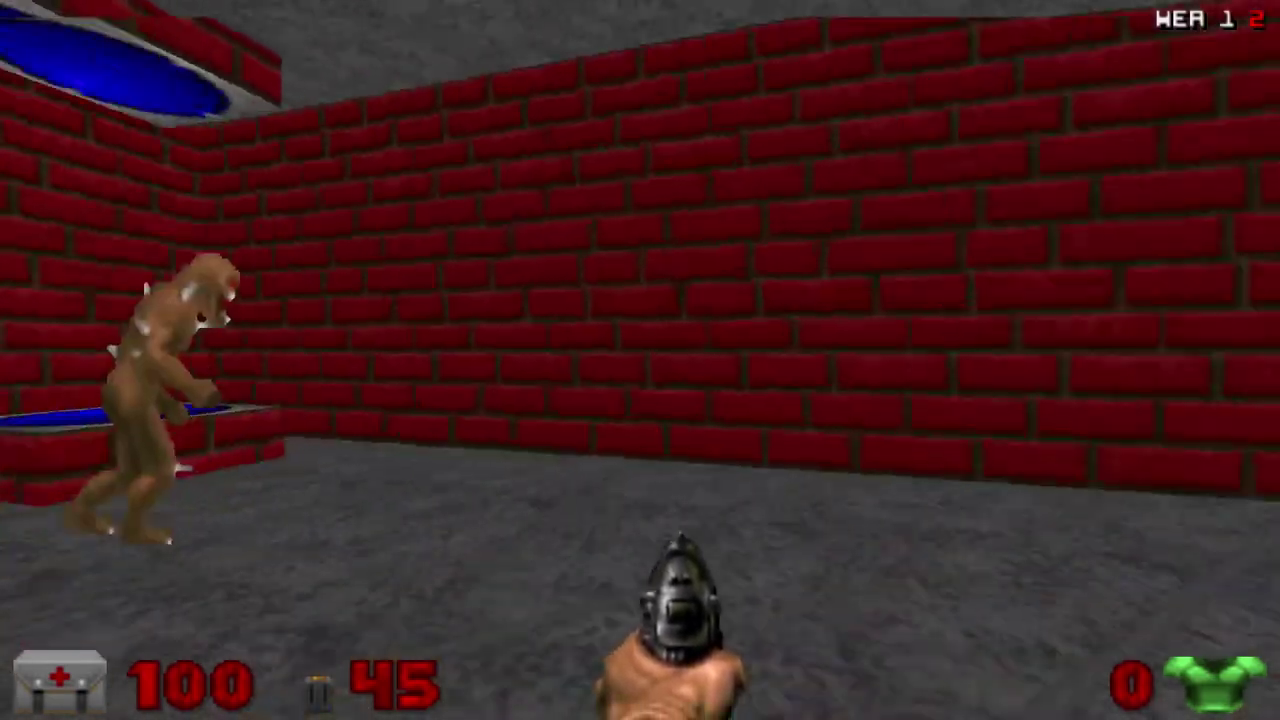
key("d")
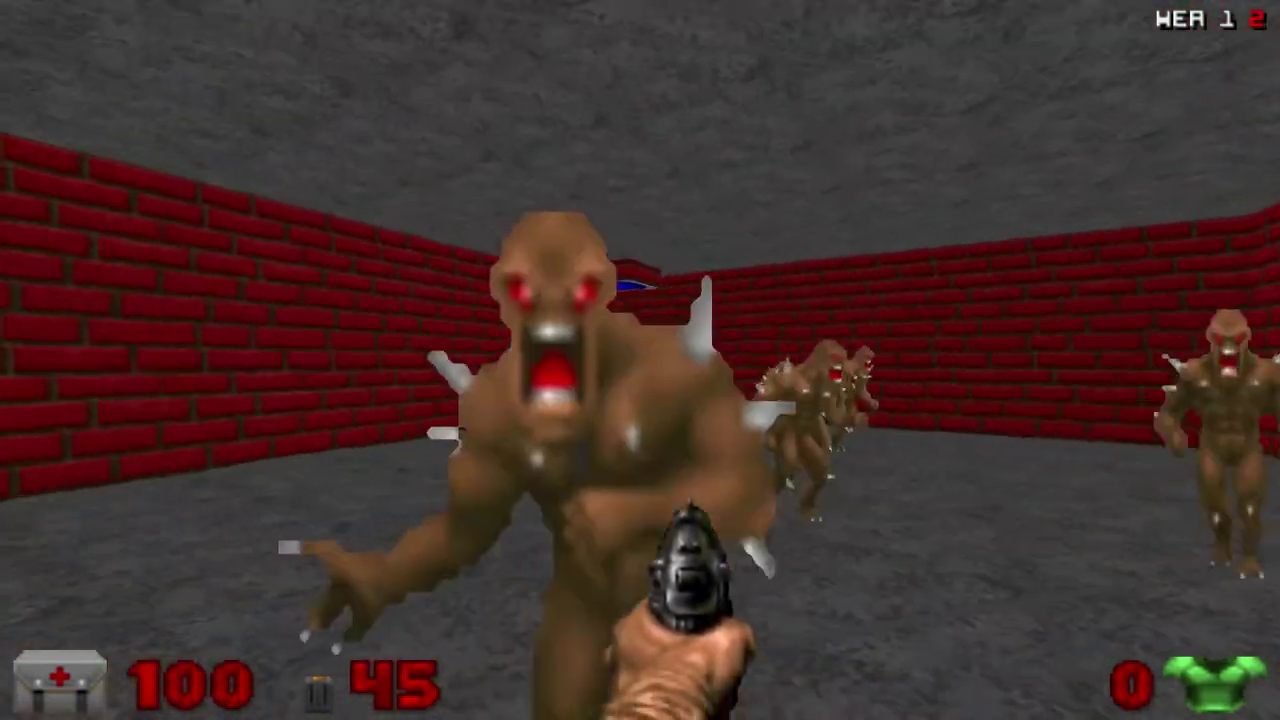
Step: Quit the test game and return to the map editor
key("Left")
key("Escape")
key("Up")
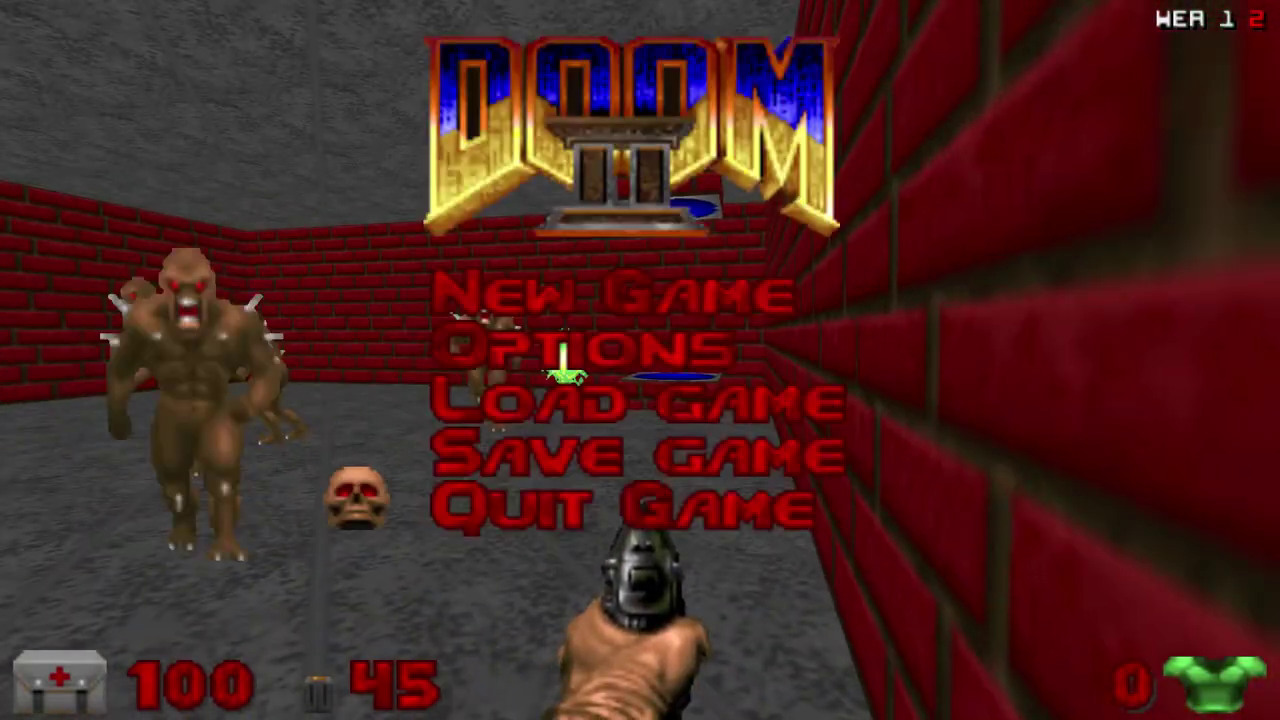
key("Return")
key("y")
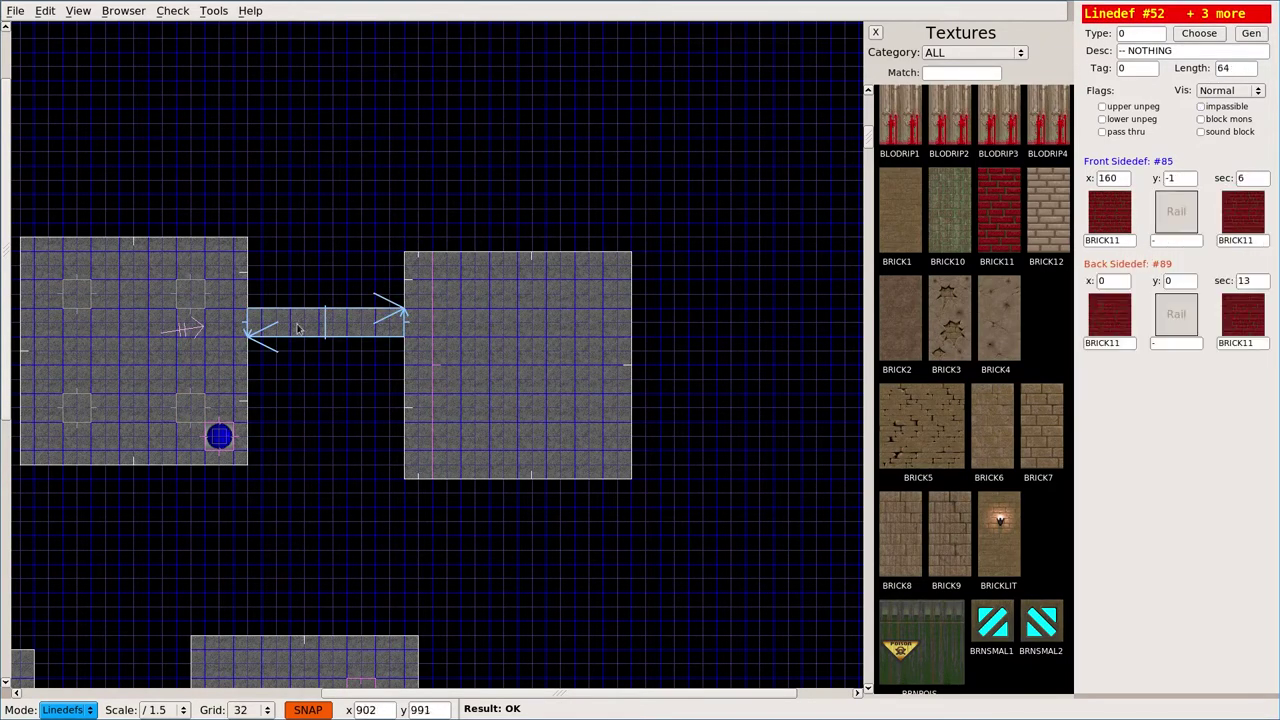
Step: Split the vertical teleport linedef in the imp room into four 128-unit segments, starting with a vertex at x 1152, y 1024
key("v")
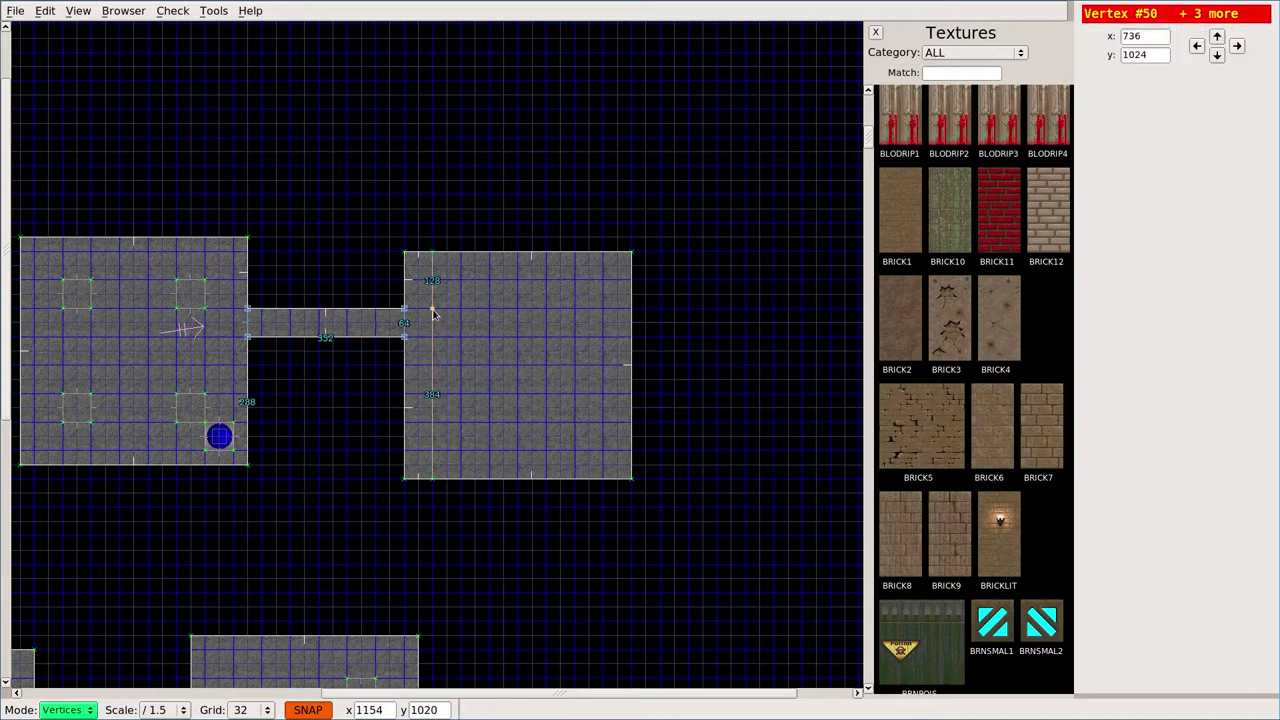
right_click(433, 313)
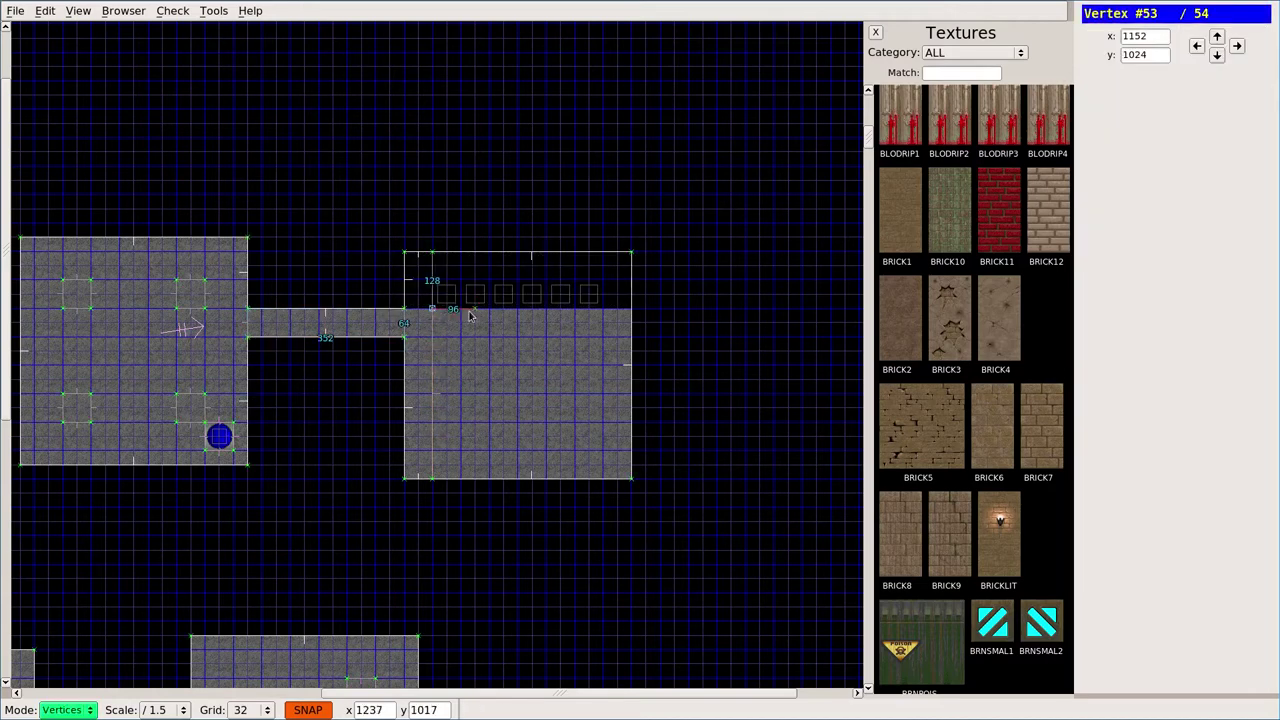
key("ctrl+z")
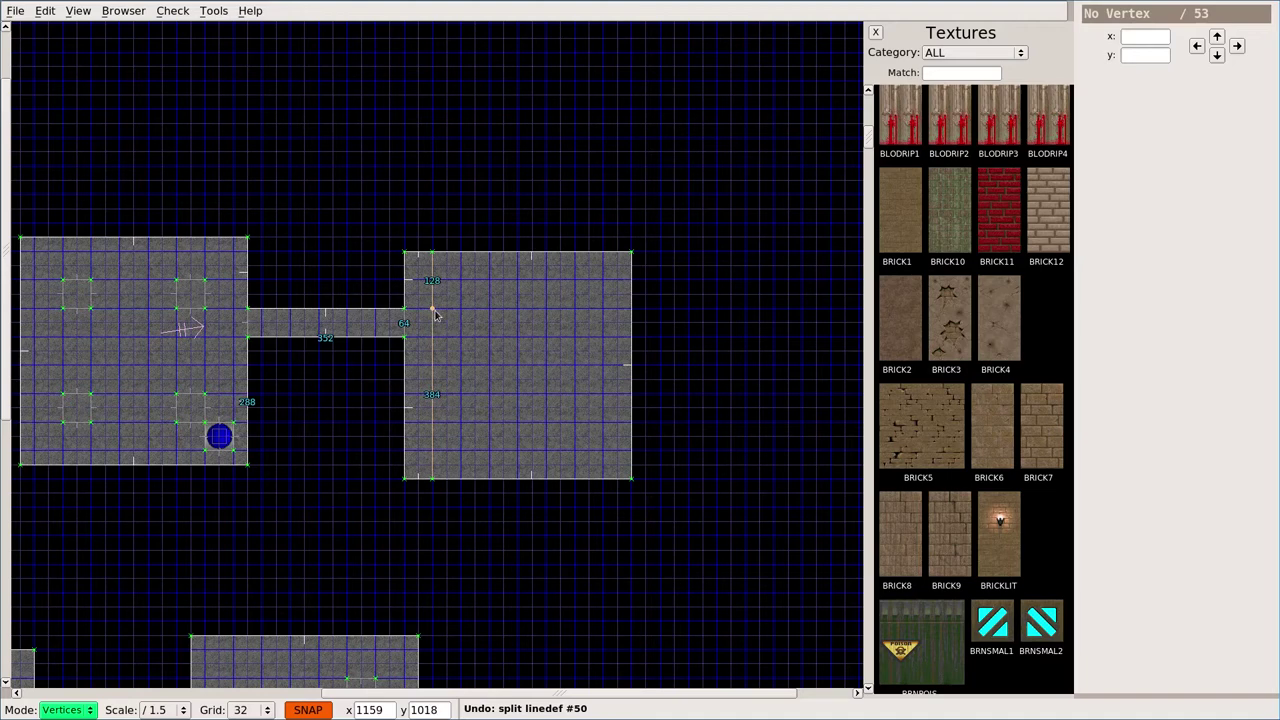
left_click(433, 311)
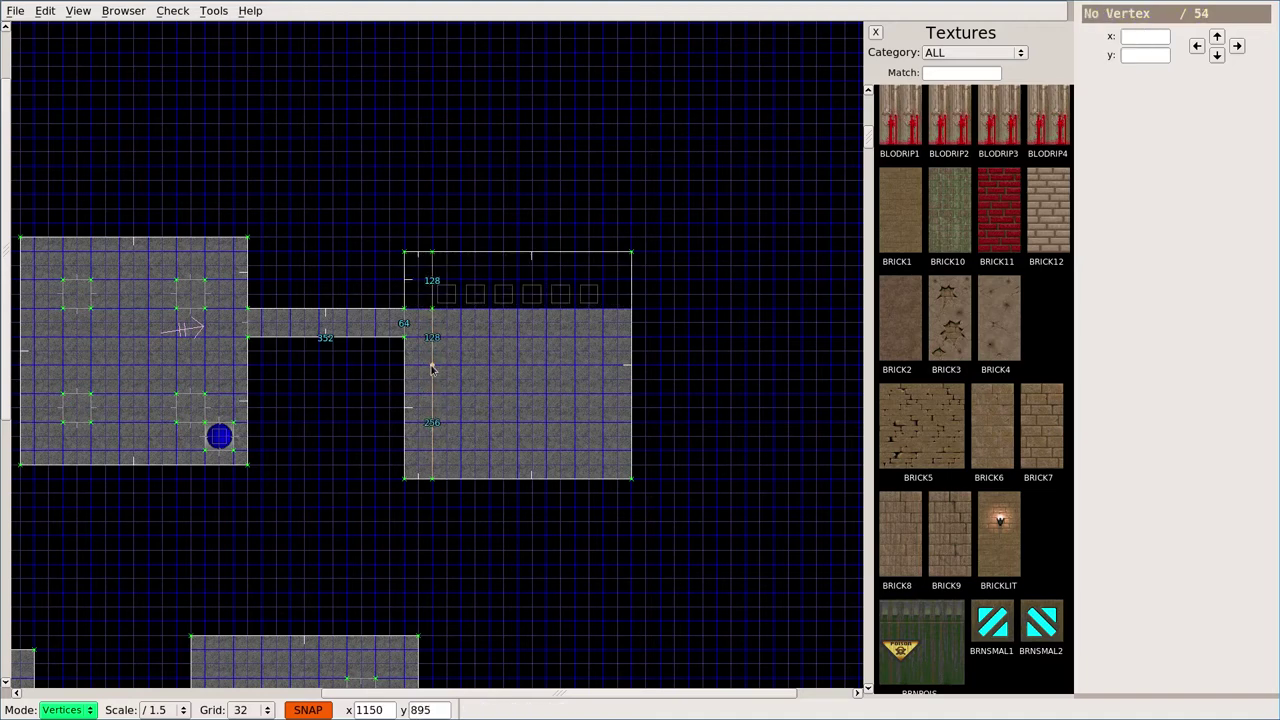
left_click(432, 367)
left_click(432, 423)
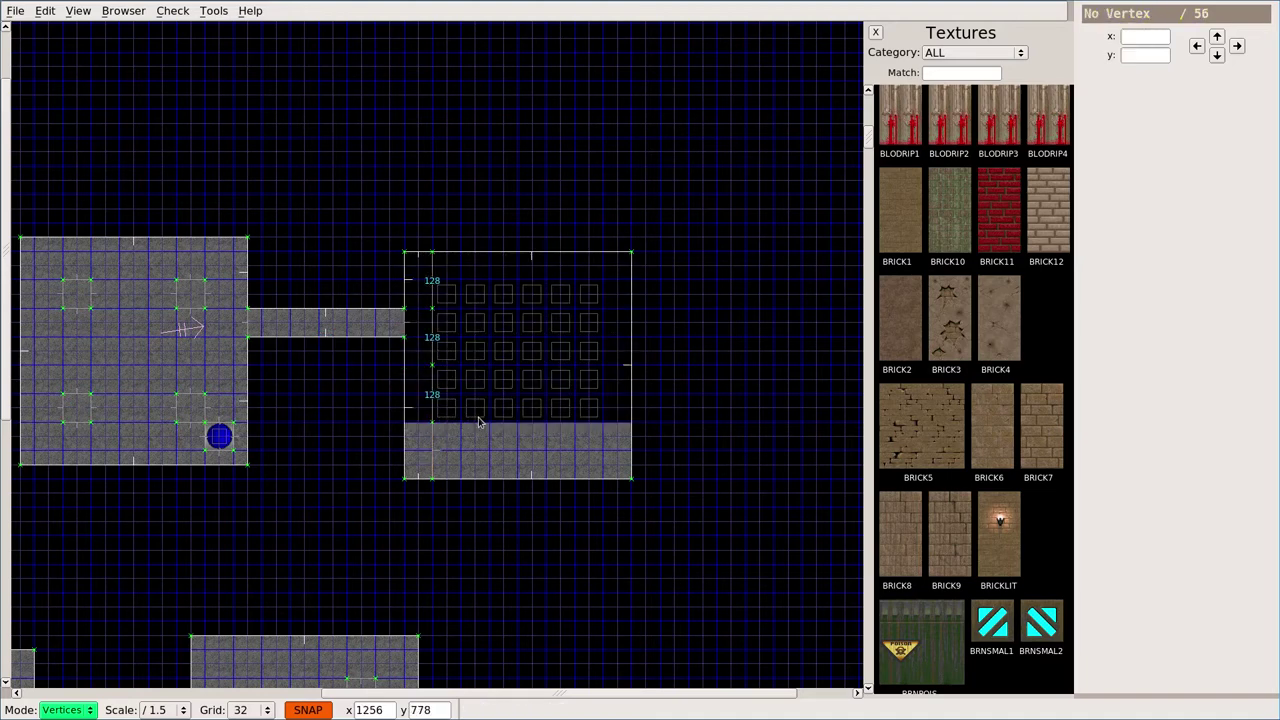
Step: Set the tags of the second, third and fourth teleport segments from the north to 5, 6 and 7, and save the map
key("s")
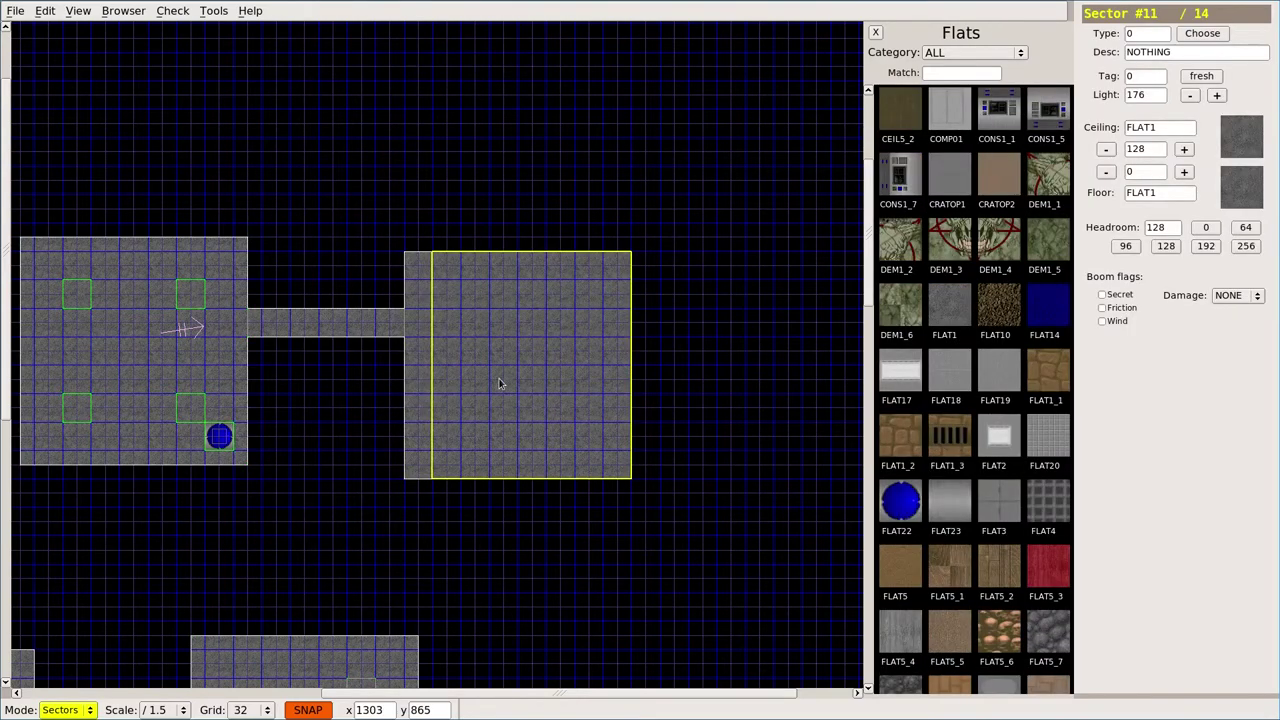
key("t")
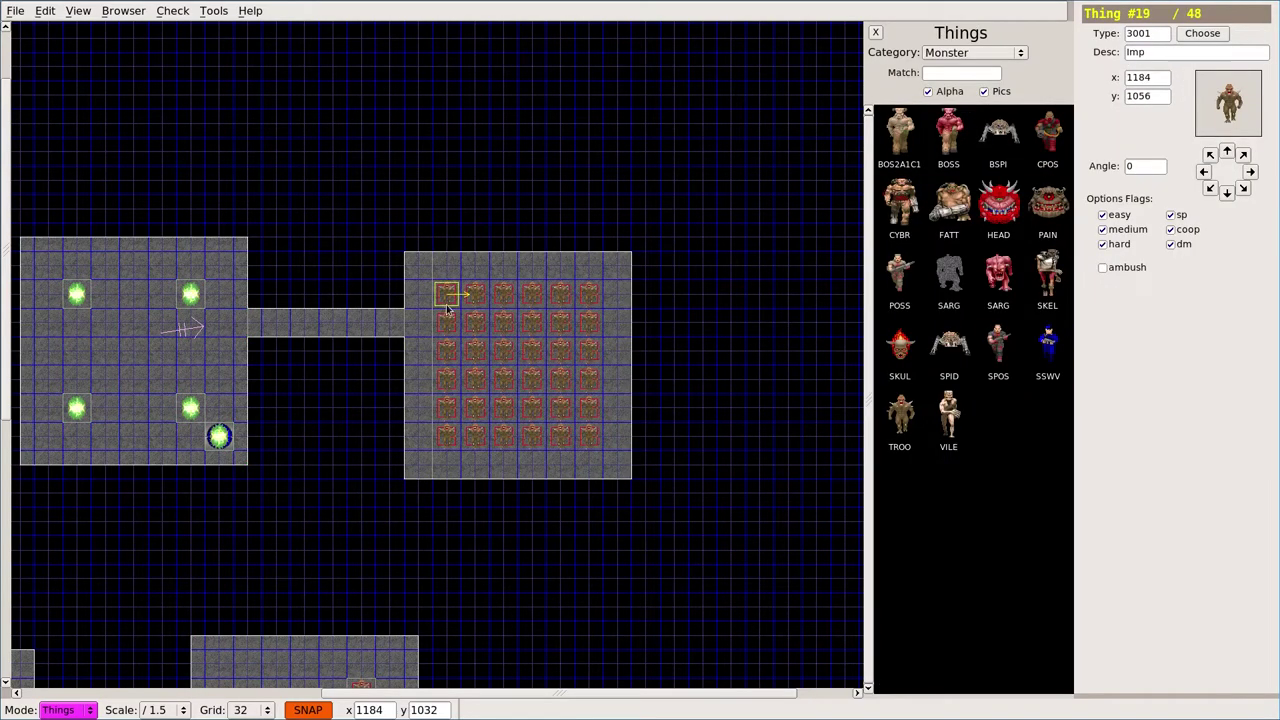
key("l")
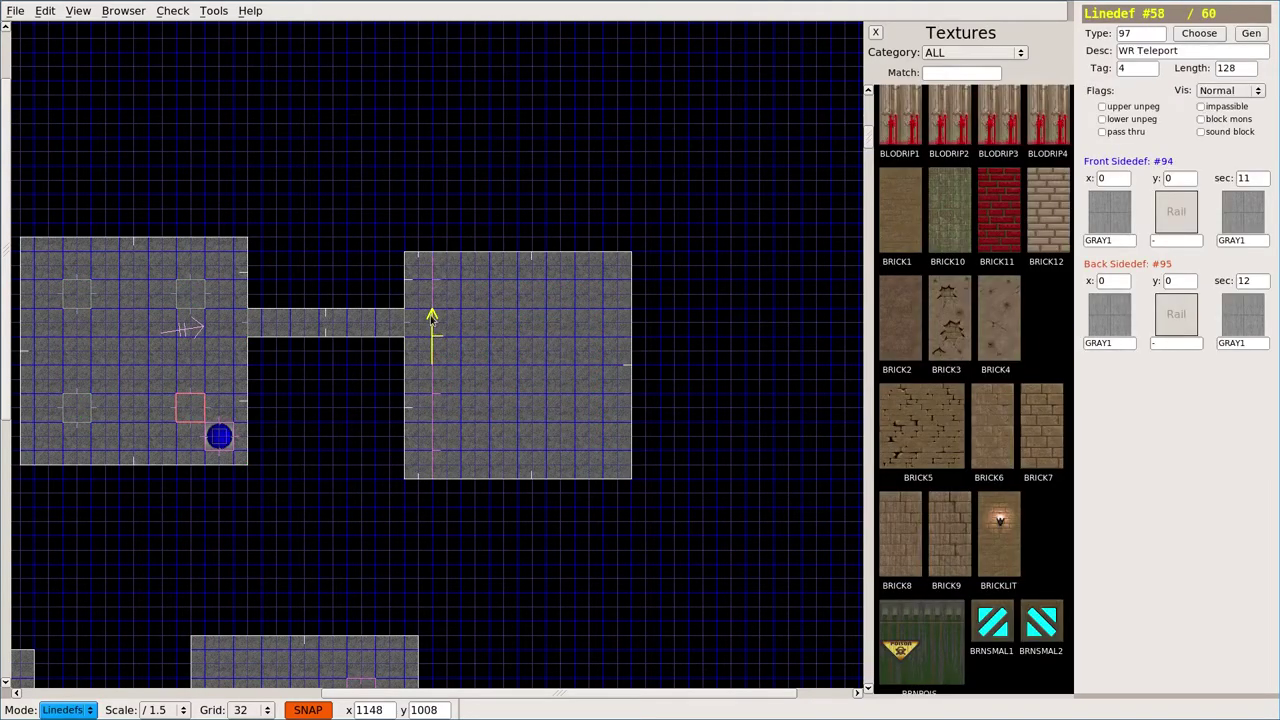
left_click(430, 322)
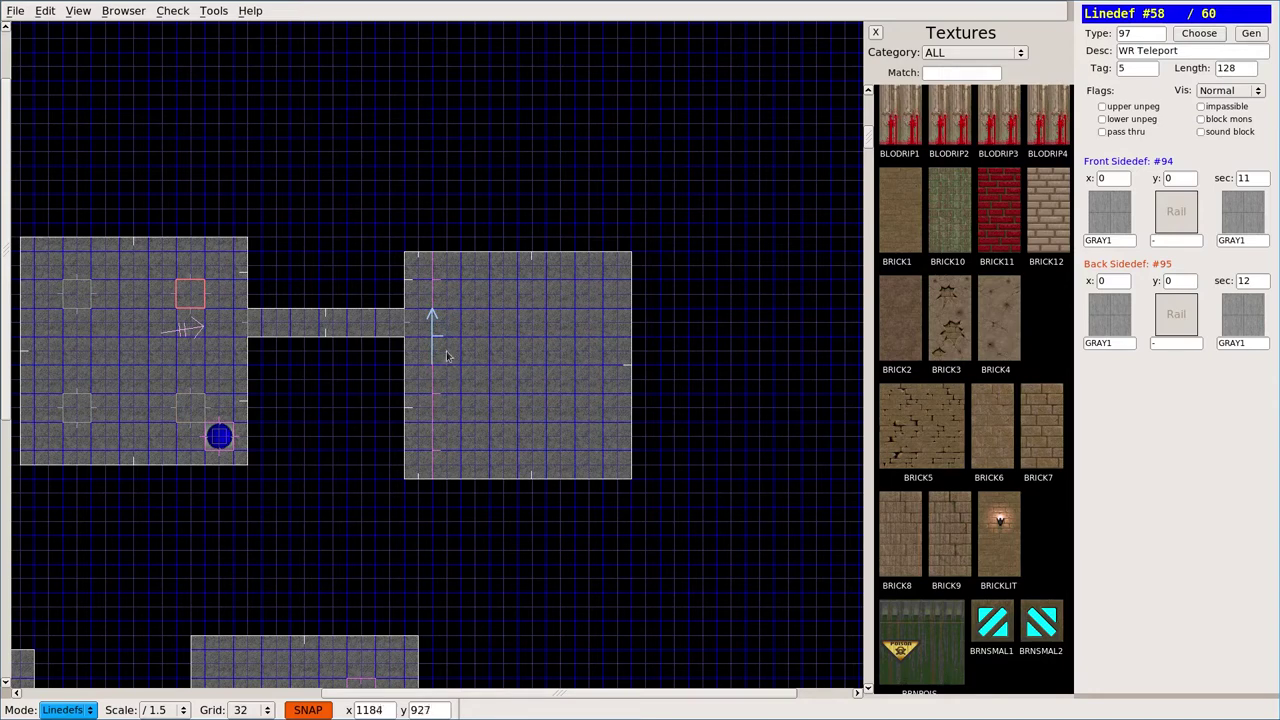
left_click(432, 392)
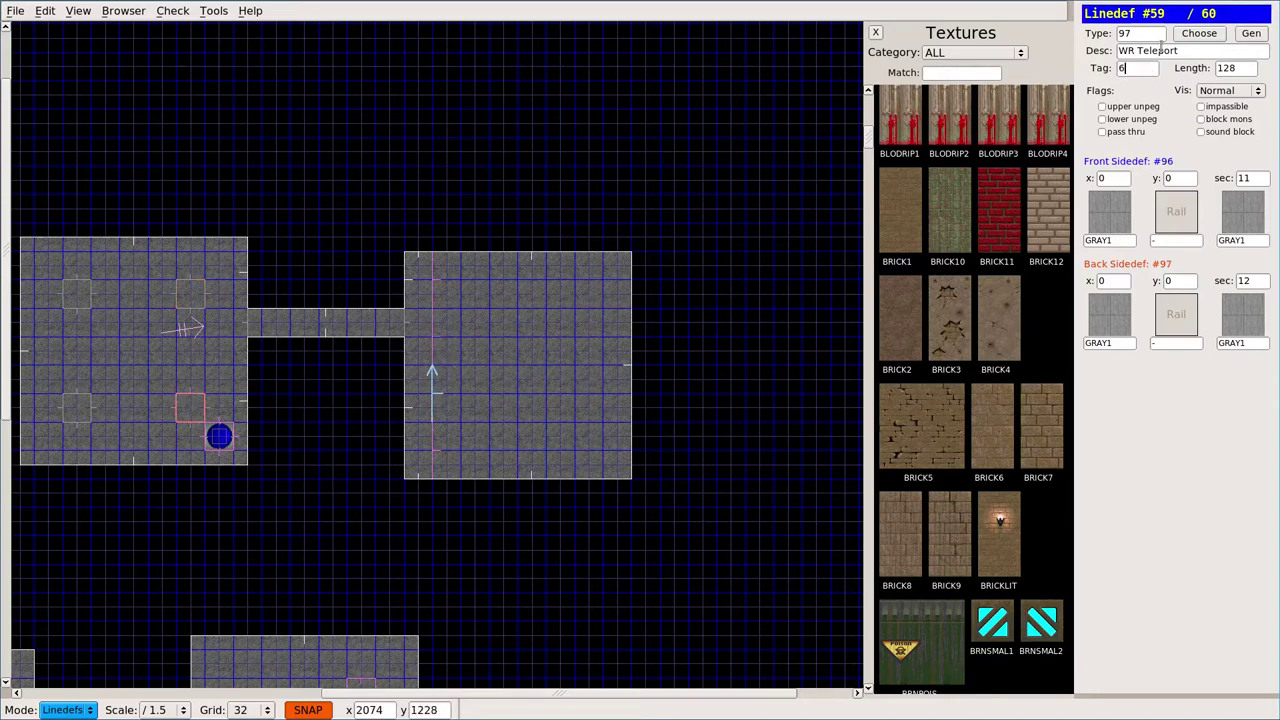
key("Return")
left_click(431, 437)
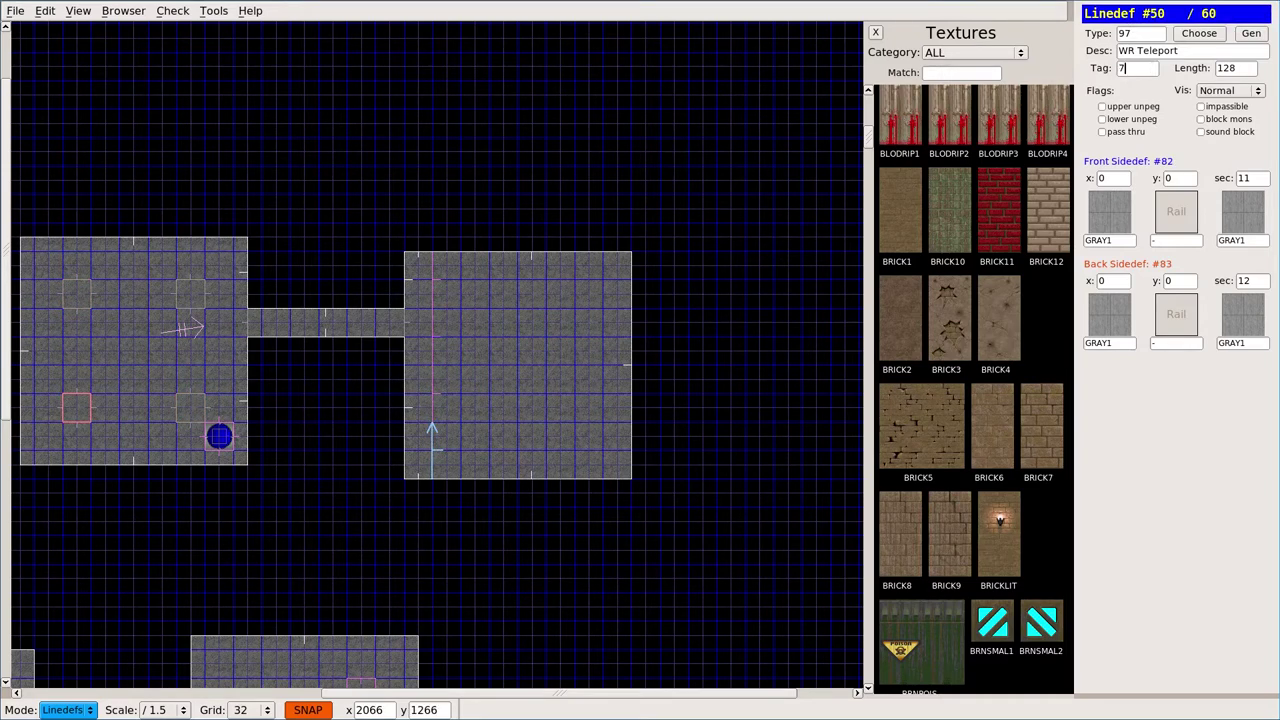
key("ctrl+s")
Step: Test the retagged map in game, killing the imp in the brown-brick room and teleporting to the red-brick room
key("ctrl+t")
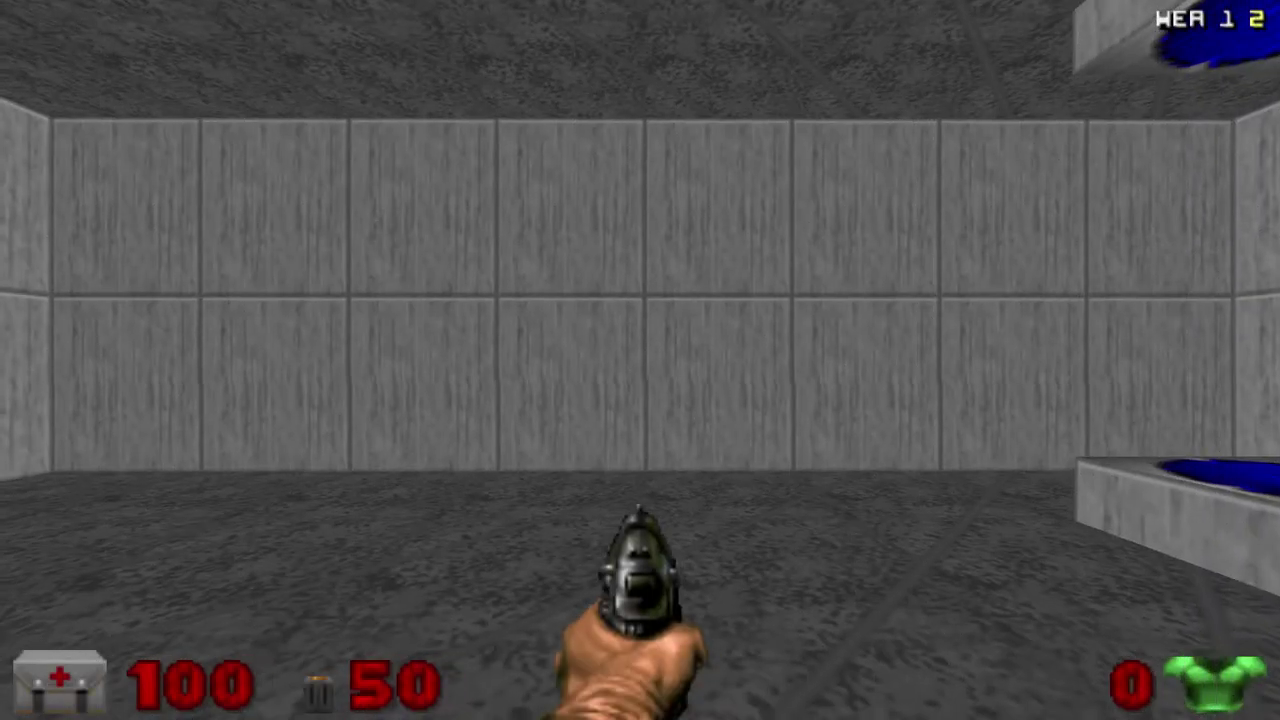
key("s")
key("w")
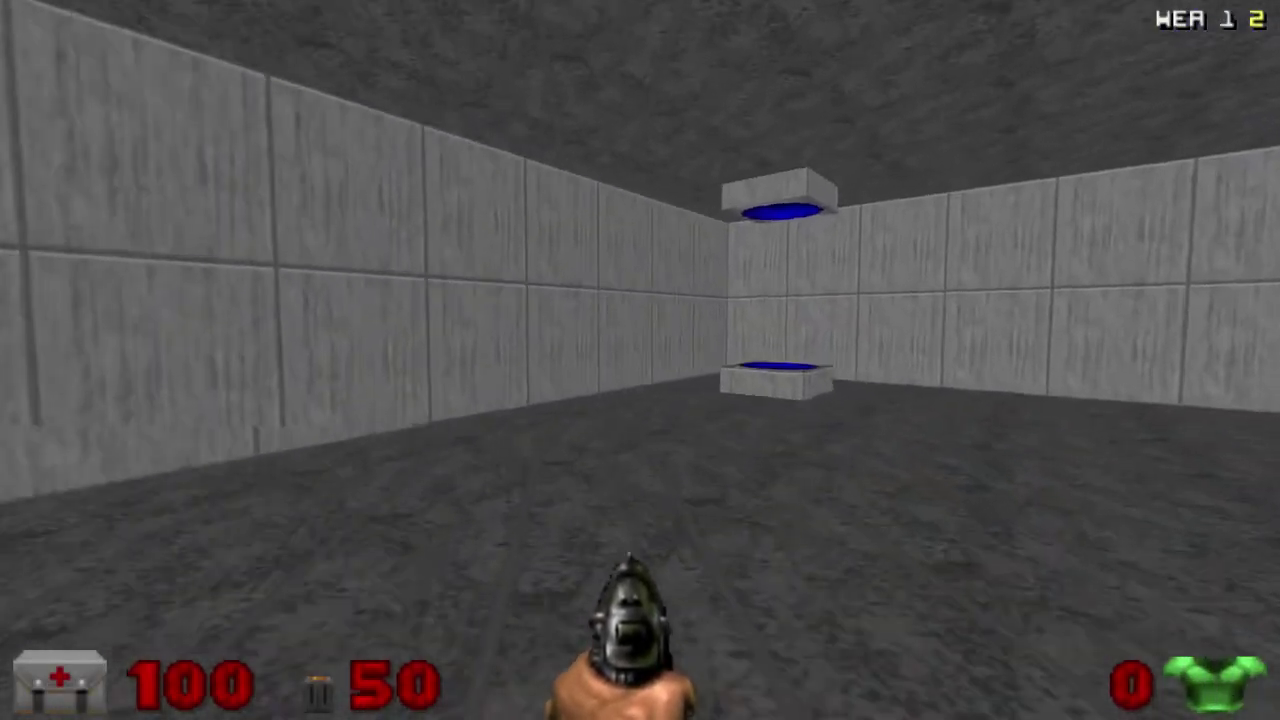
key("Up")
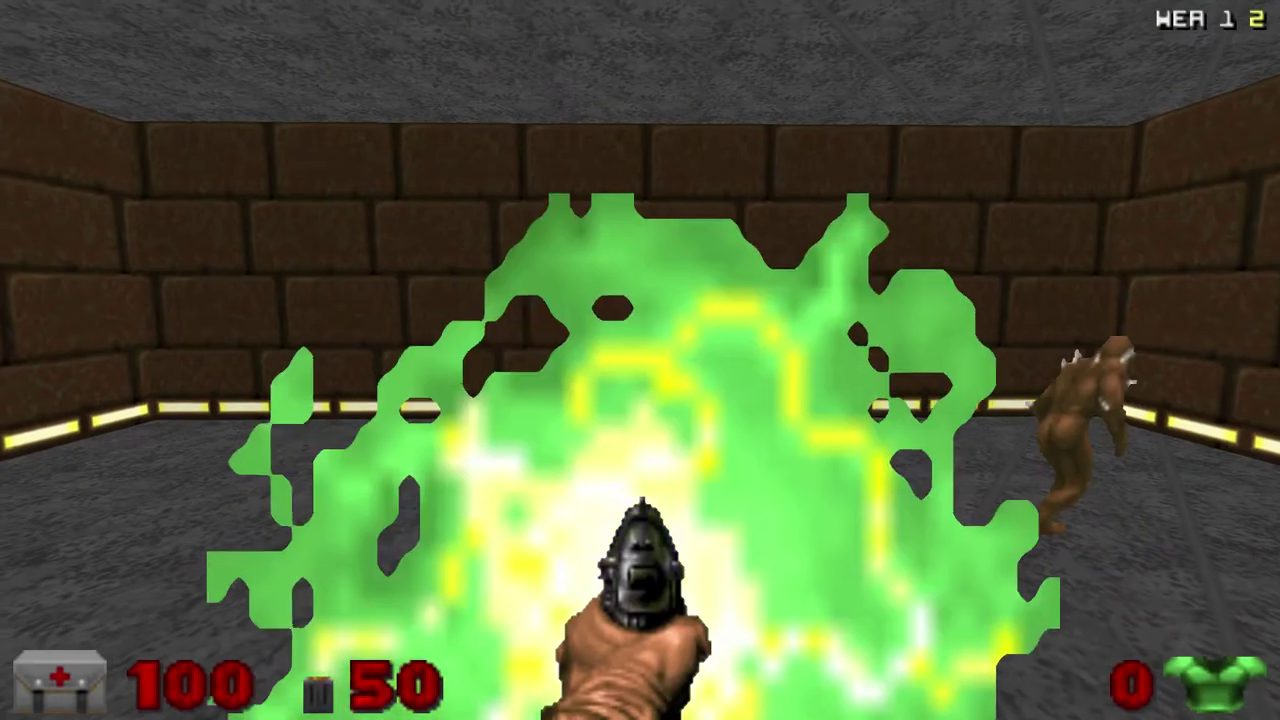
key("Left")
key("w")
key("ctrl")
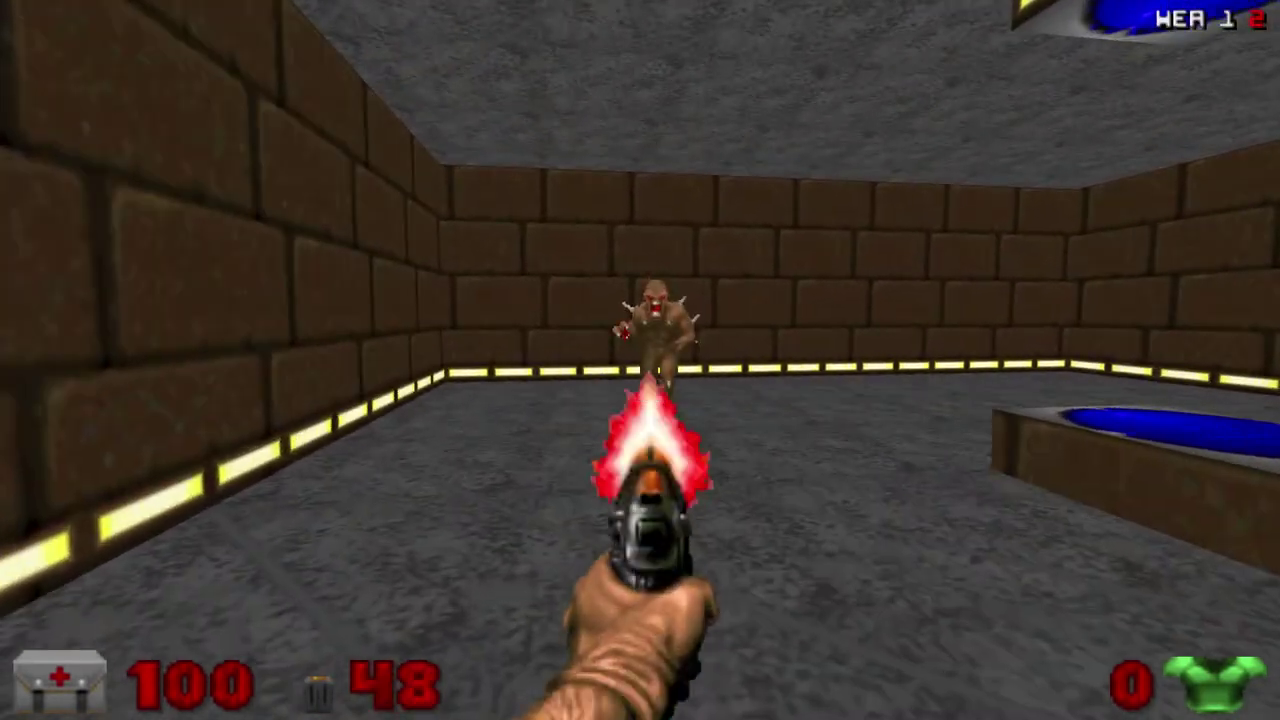
key("ctrl")
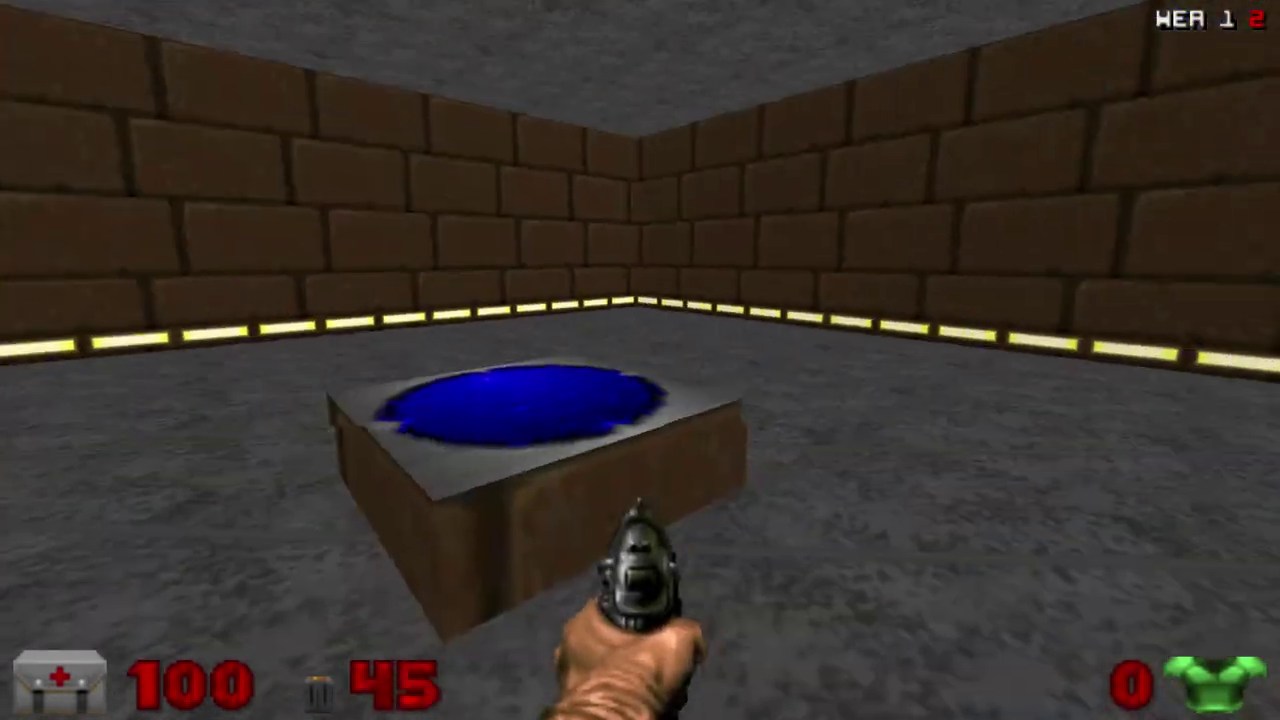
key("s")
key("w")
key("w")
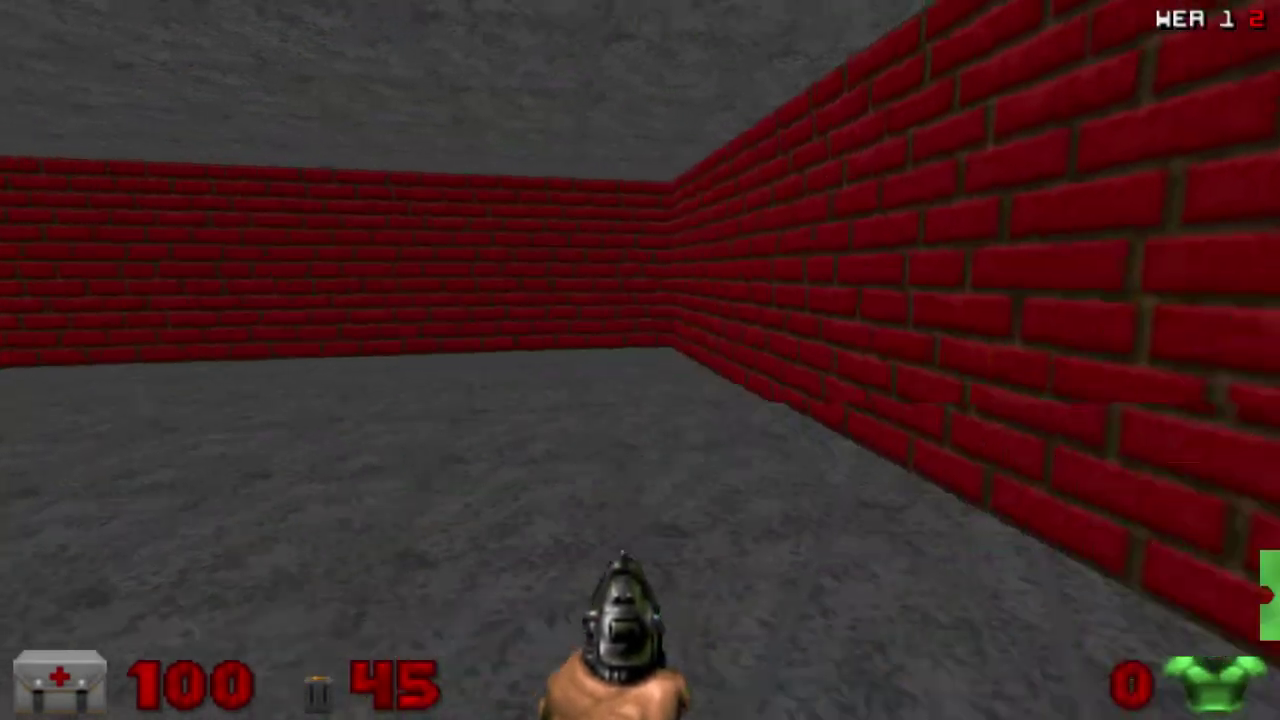
Step: Fire a shot in the red-brick room and move around to check that imps arrive at the different teleport exits
key("ctrl")
key("s")
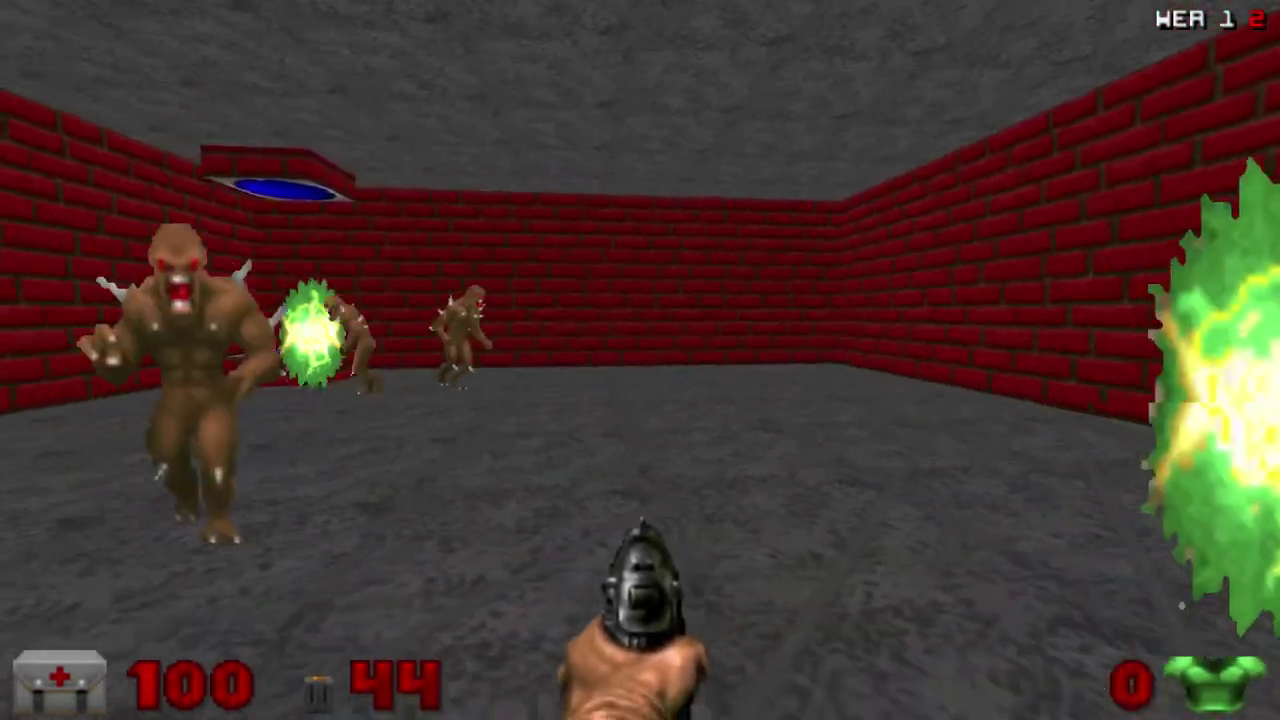
key("w")
key("s")
key("s")
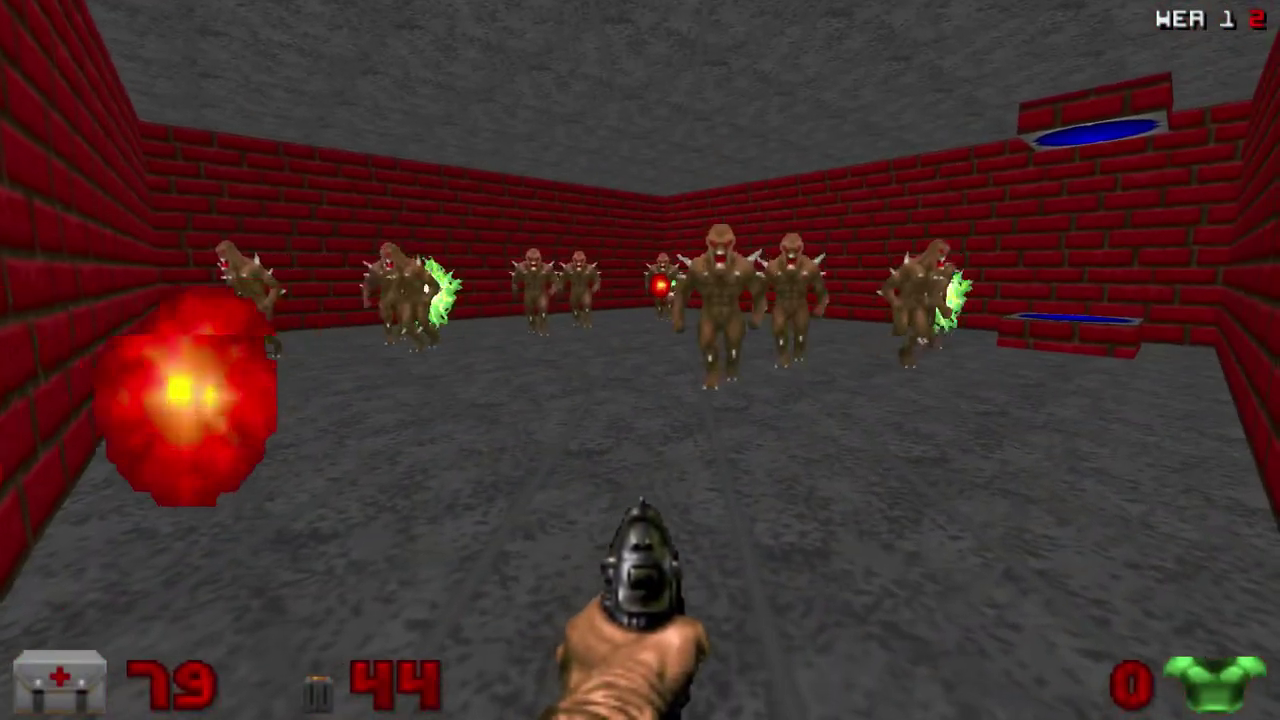
key("w")
key("Right")
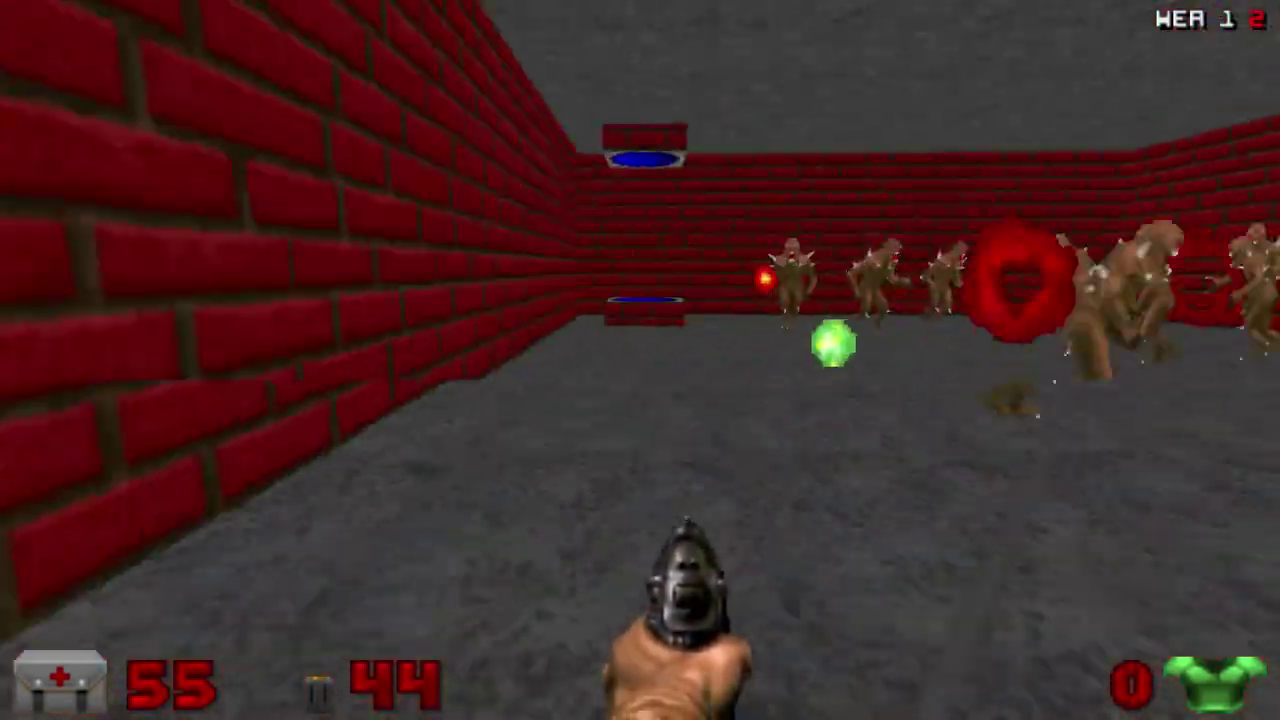
key("Left")
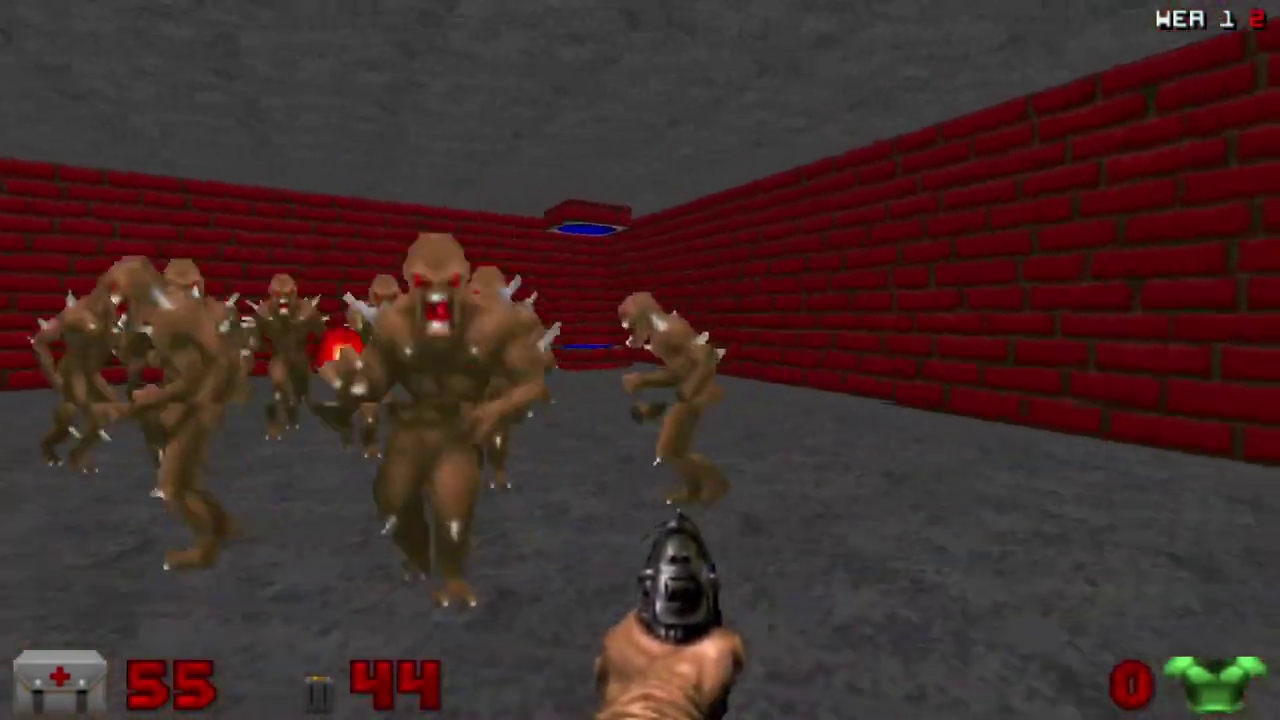
Step: Keep moving among the imps in the red-brick room, and quit the test game to return to the map
key("Left")
key("w")
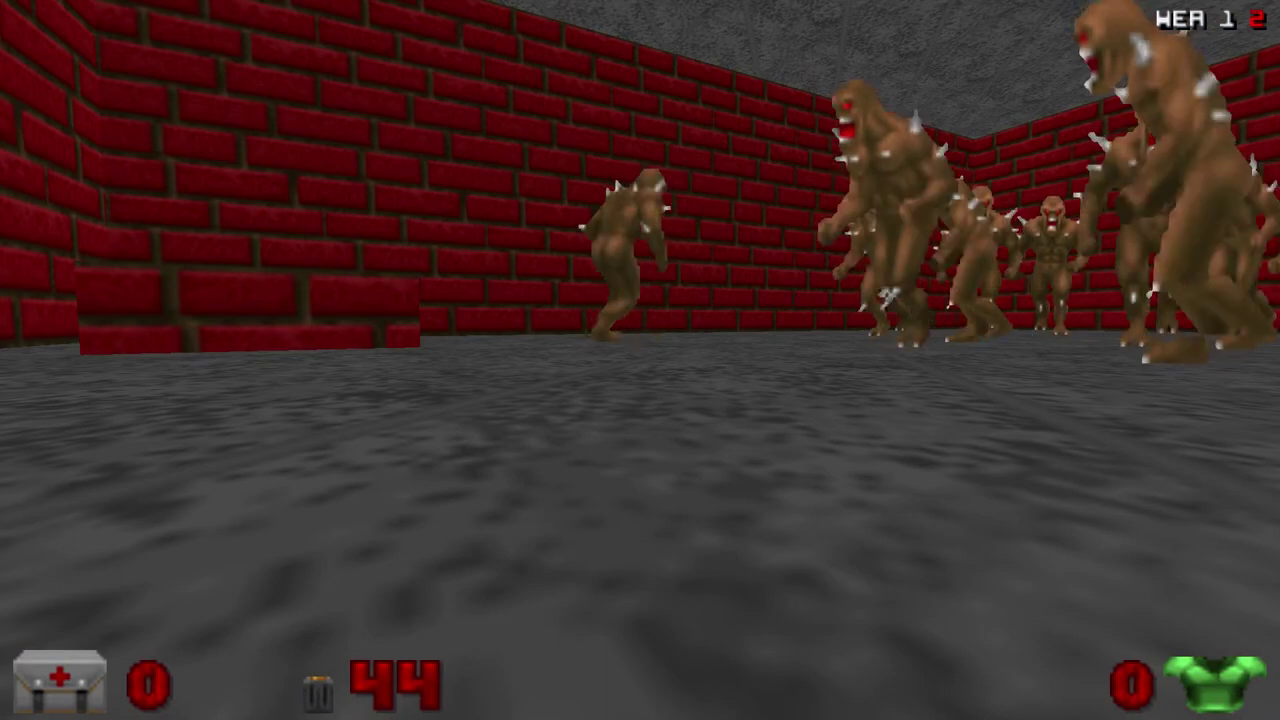
key("Escape")
key("Up")
key("Return")
key("y")
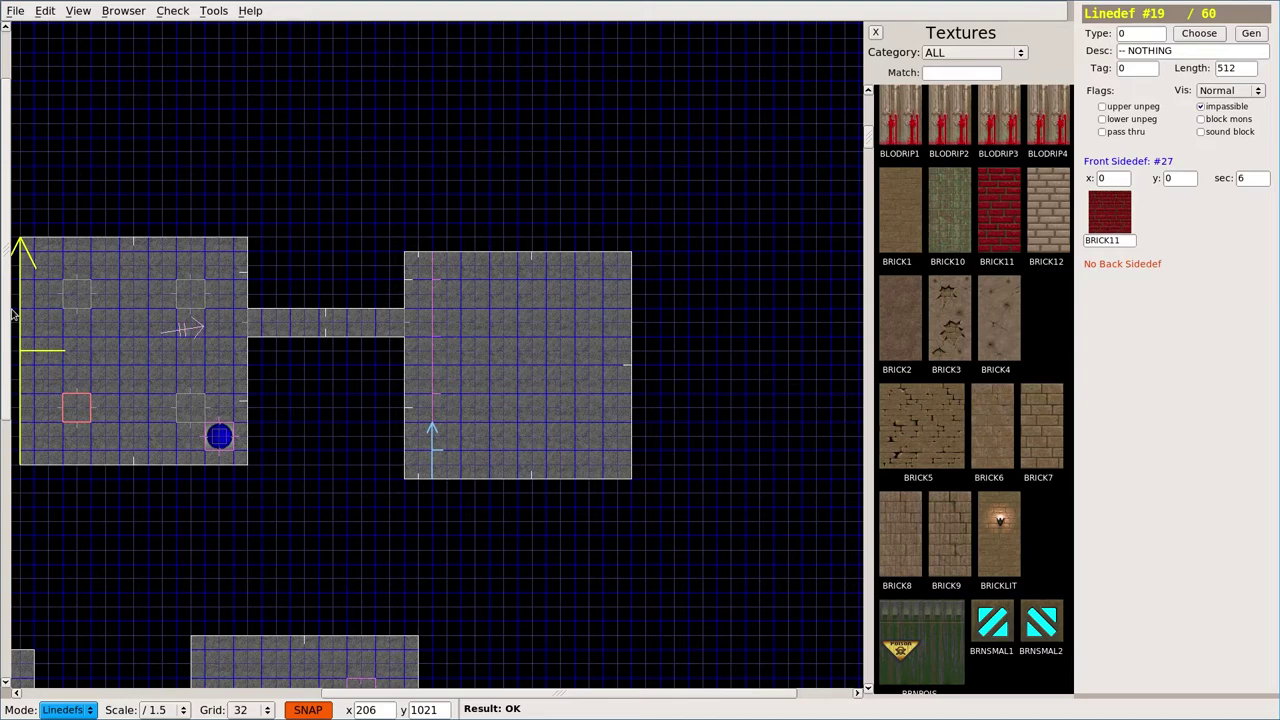
Step: Draw a 480 by 256 corridor off the red-brick room's west wall, and divide off a 32-unit strip at x 192
middle_click_drag(343, 486, 256, 418)
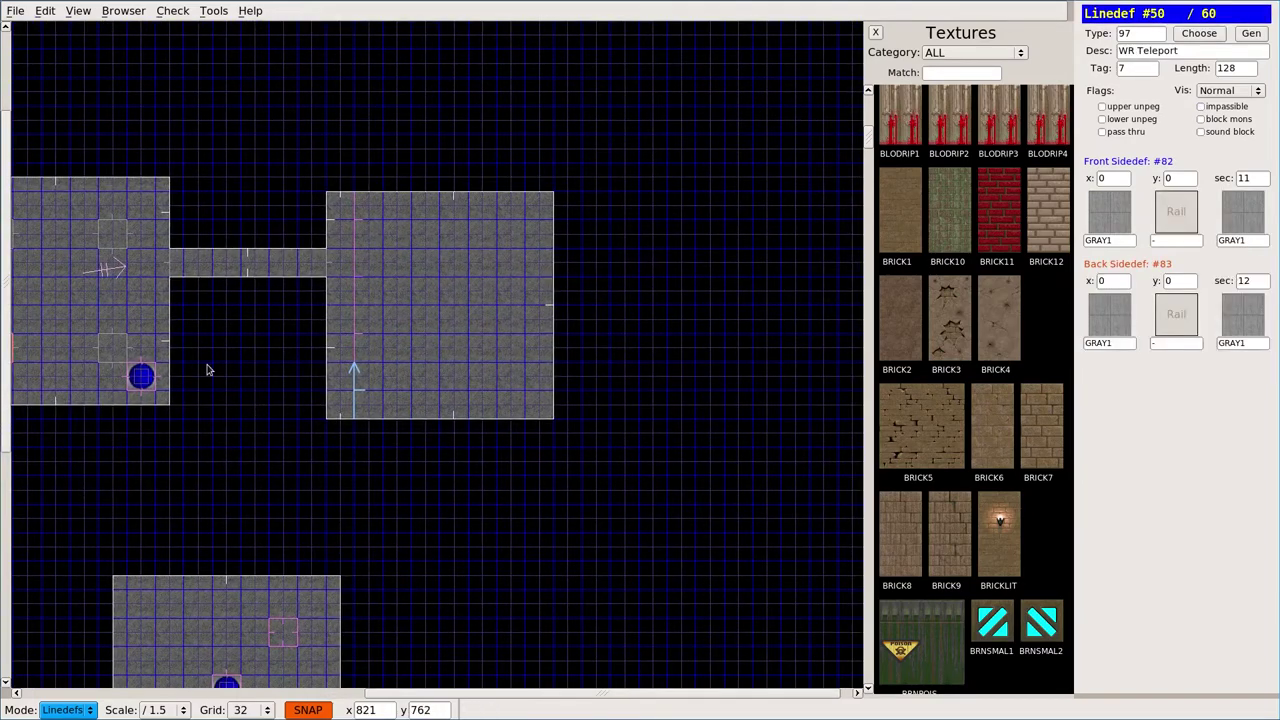
middle_click_drag(208, 370, 377, 375)
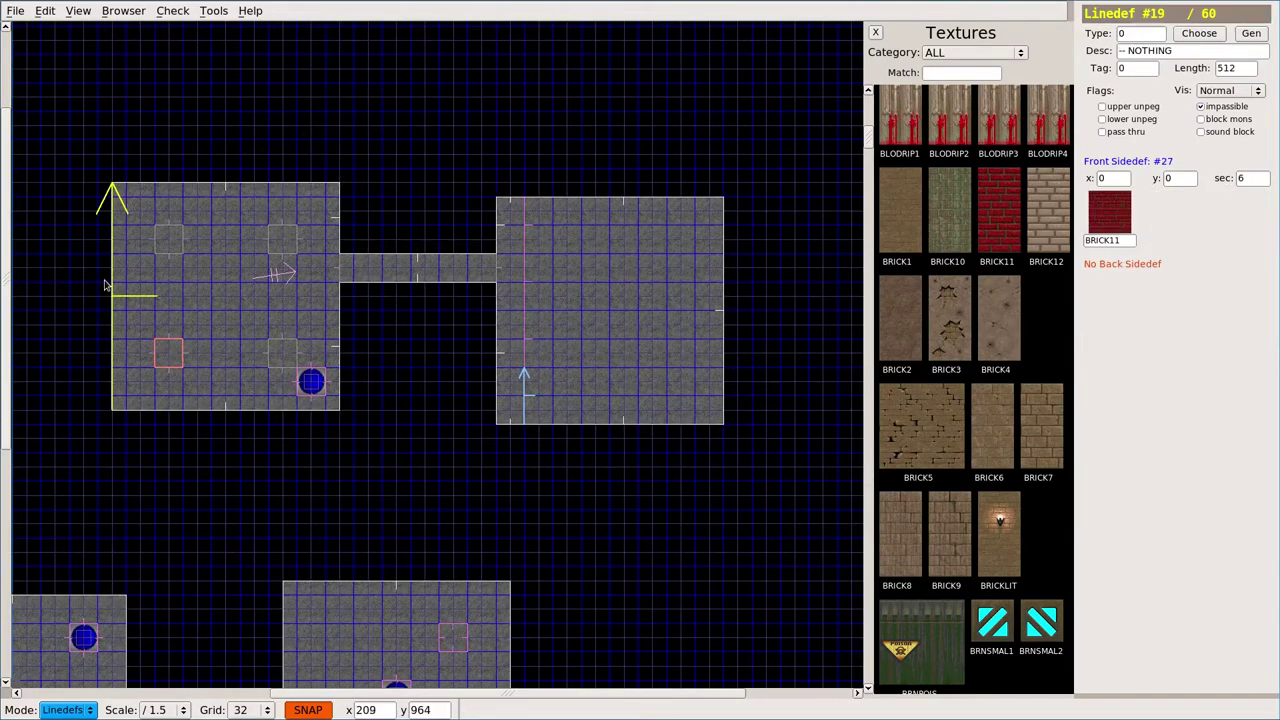
middle_click_drag(106, 284, 486, 271)
key("v")
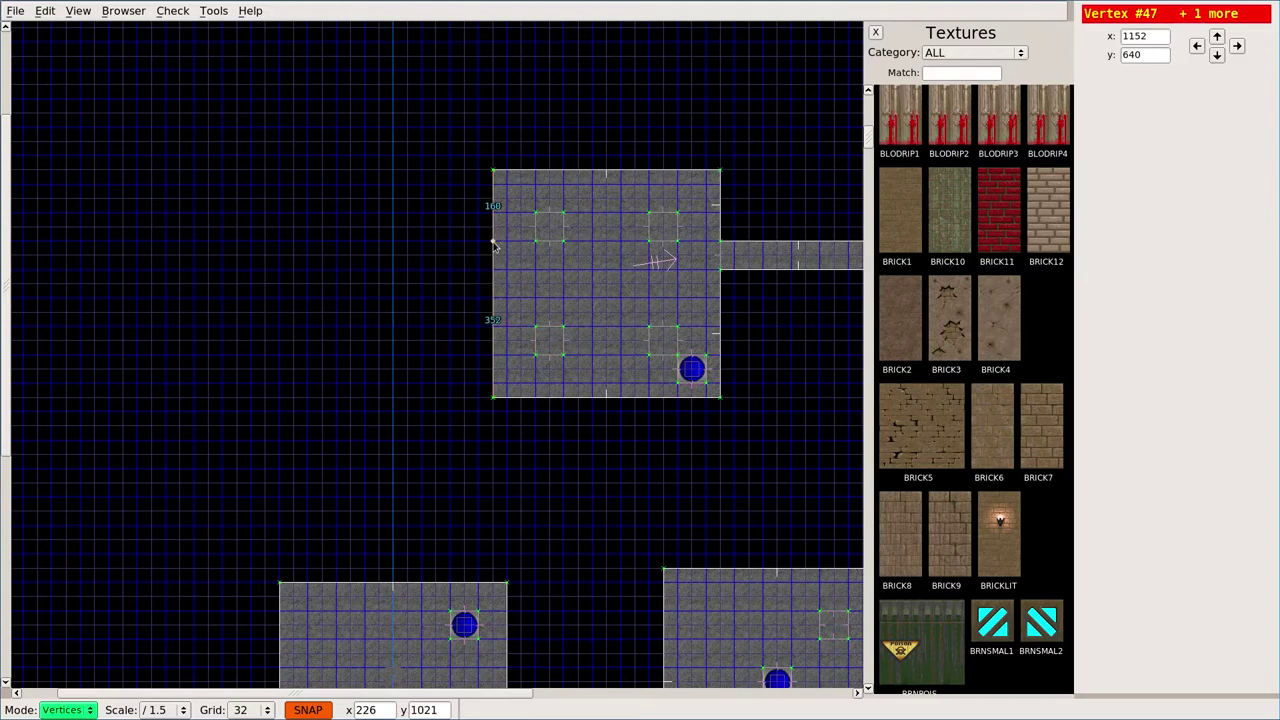
left_click(492, 243)
left_click(279, 241)
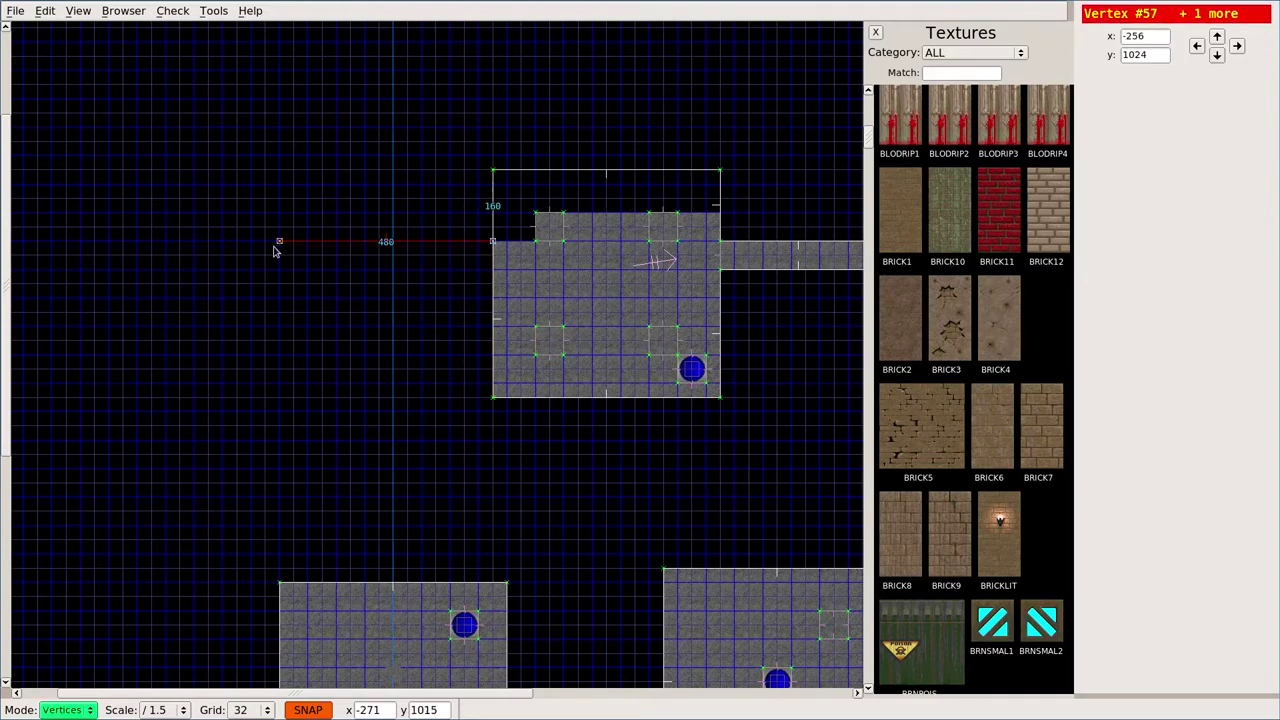
left_click(279, 355)
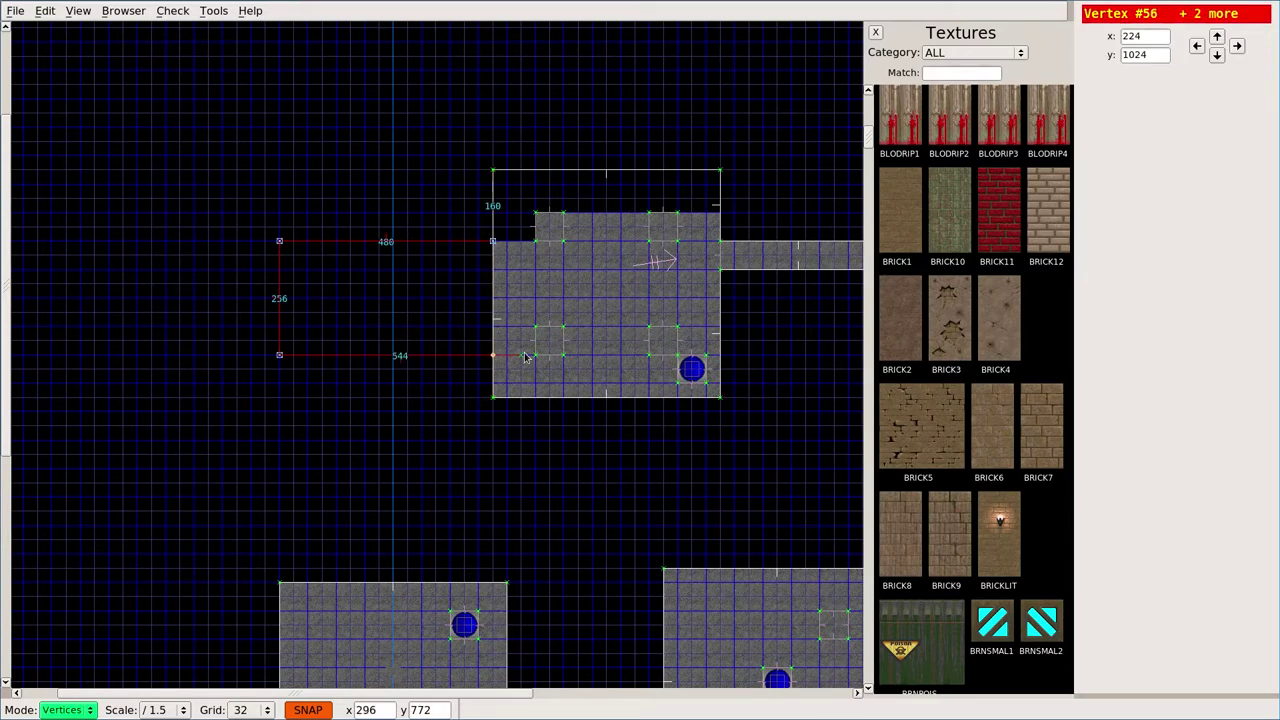
left_click(492, 355)
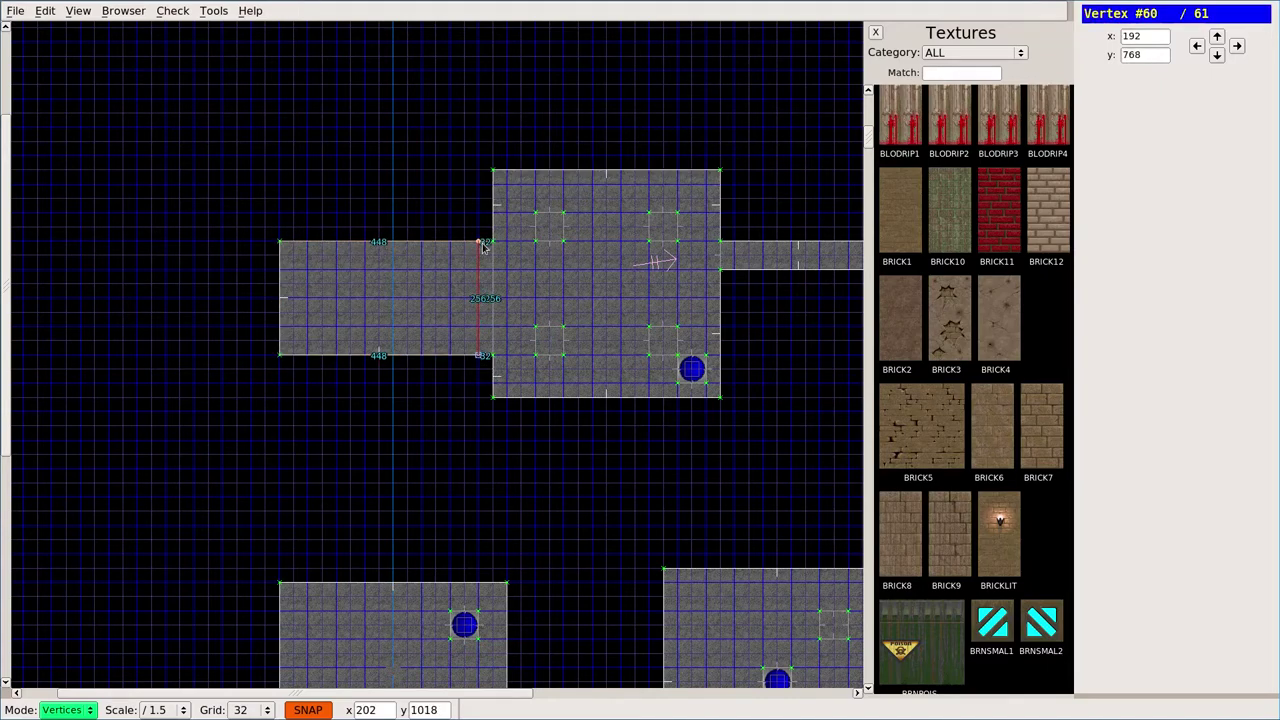
Step: Assign tag 8 to the narrow strip sector at the corridor entrance, and inspect the opening in the 3D view
key("s")
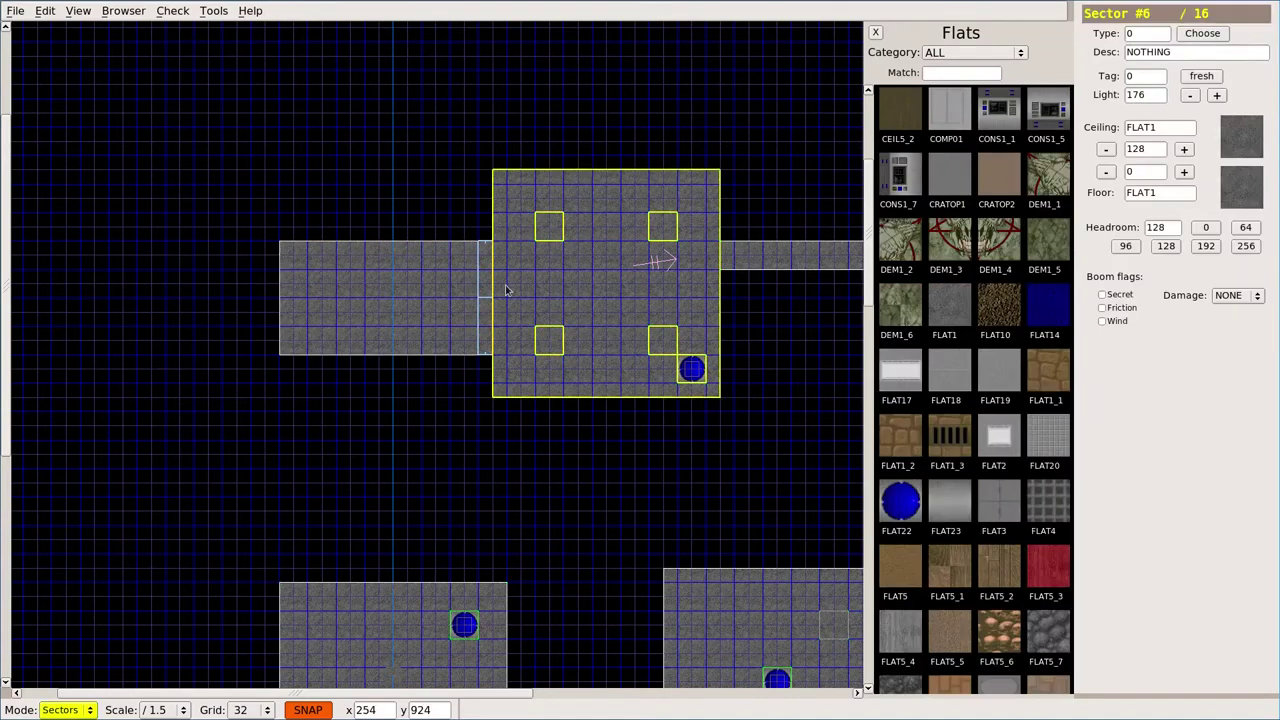
left_click(486, 312)
key("Tab")
key("Left")
key("Left")
key("Left")
key("Left")
key("Left")
key("Left")
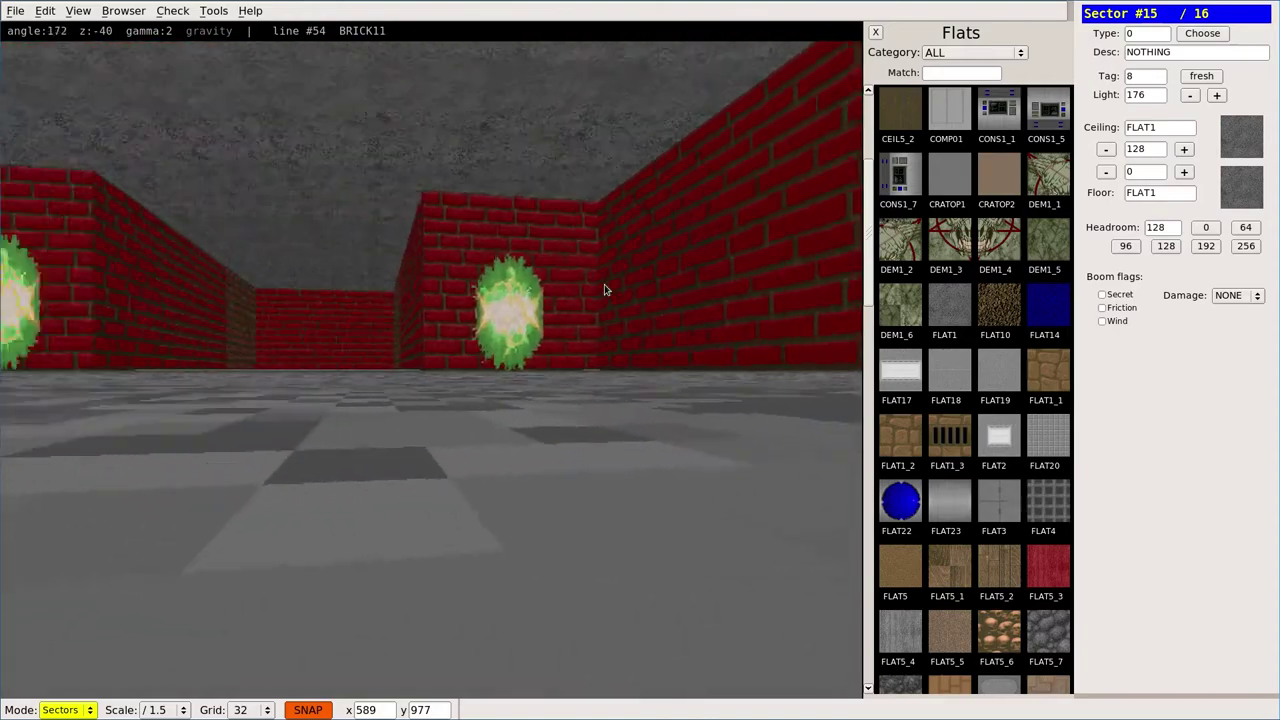
key("Tab")
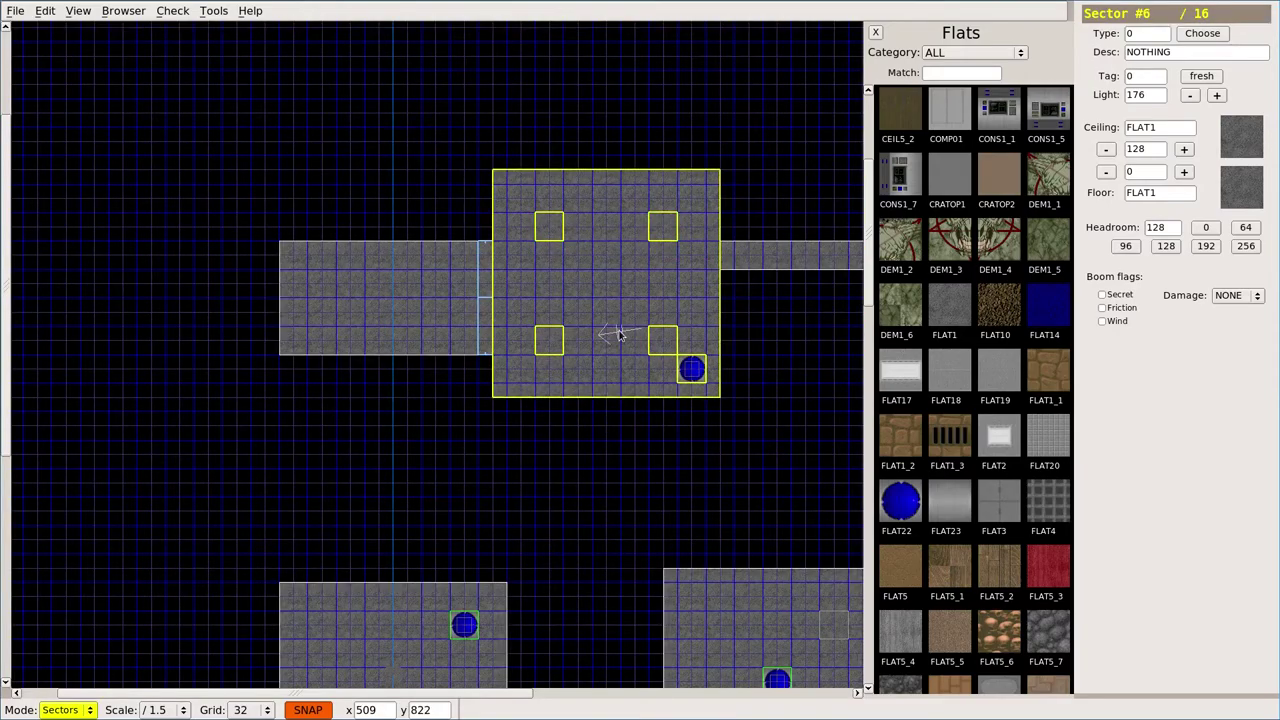
Step: Raise the floor of the narrow strip sector to 128 so it closes off the corridor
key("Tab")
key("Right")
key("Right")
key("Tab")
key("Tab")
key("Tab")
key("Tab")
key("Right")
key("Right")
key("Right")
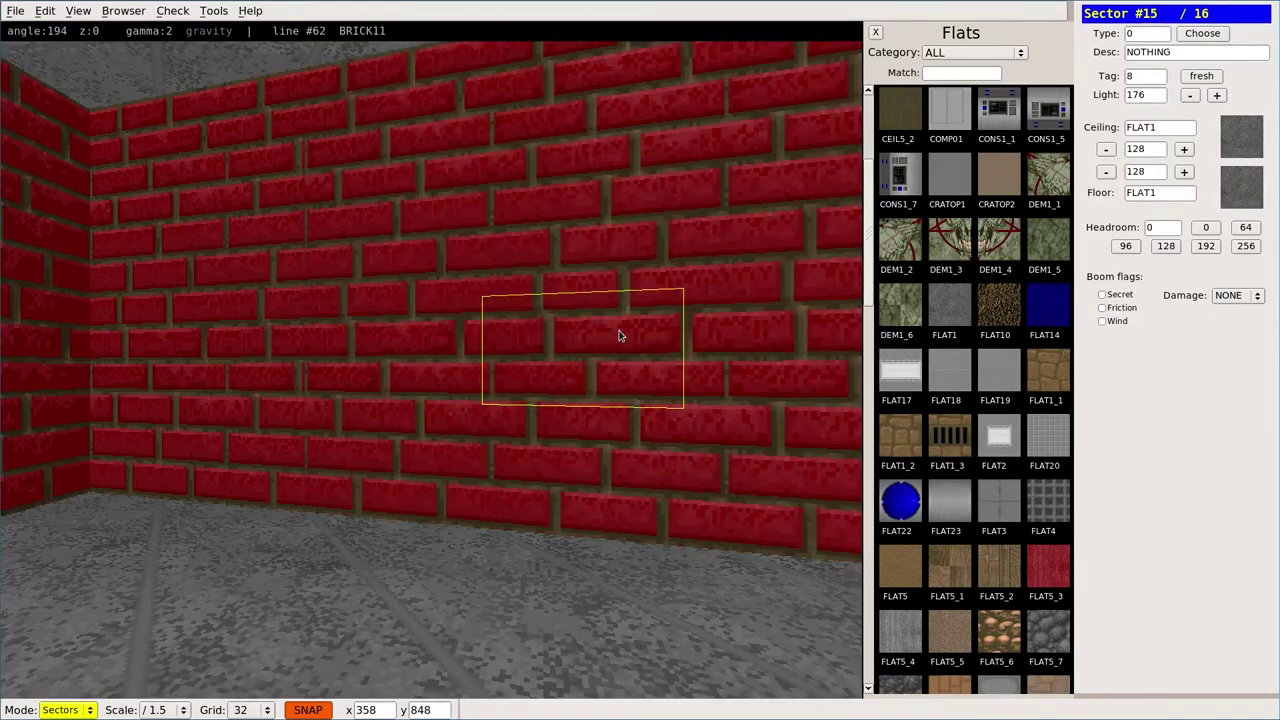
Step: Look around the red-brick room in 3D to examine the closed-off west wall and its brick texture
key("Left")
key("Left")
key("Left")
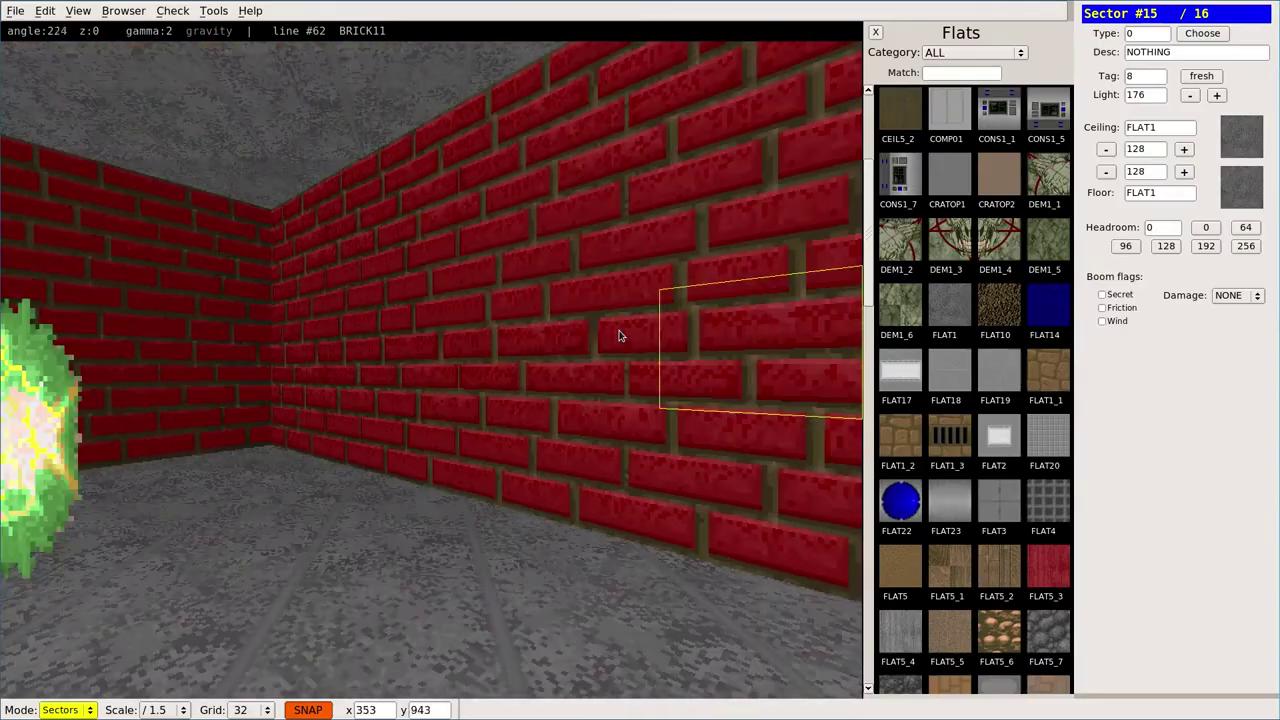
key("Right")
key("Right")
key("Right")
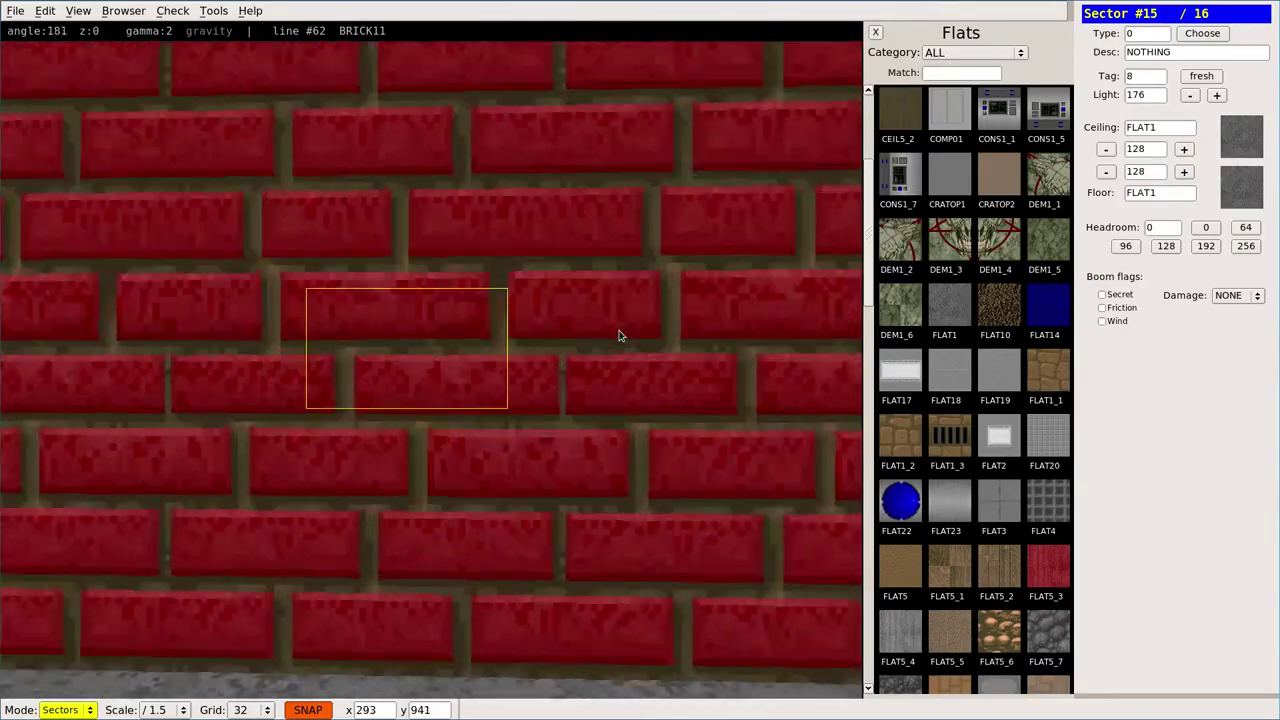
key("Right")
key("Right")
key("Right")
key("Right")
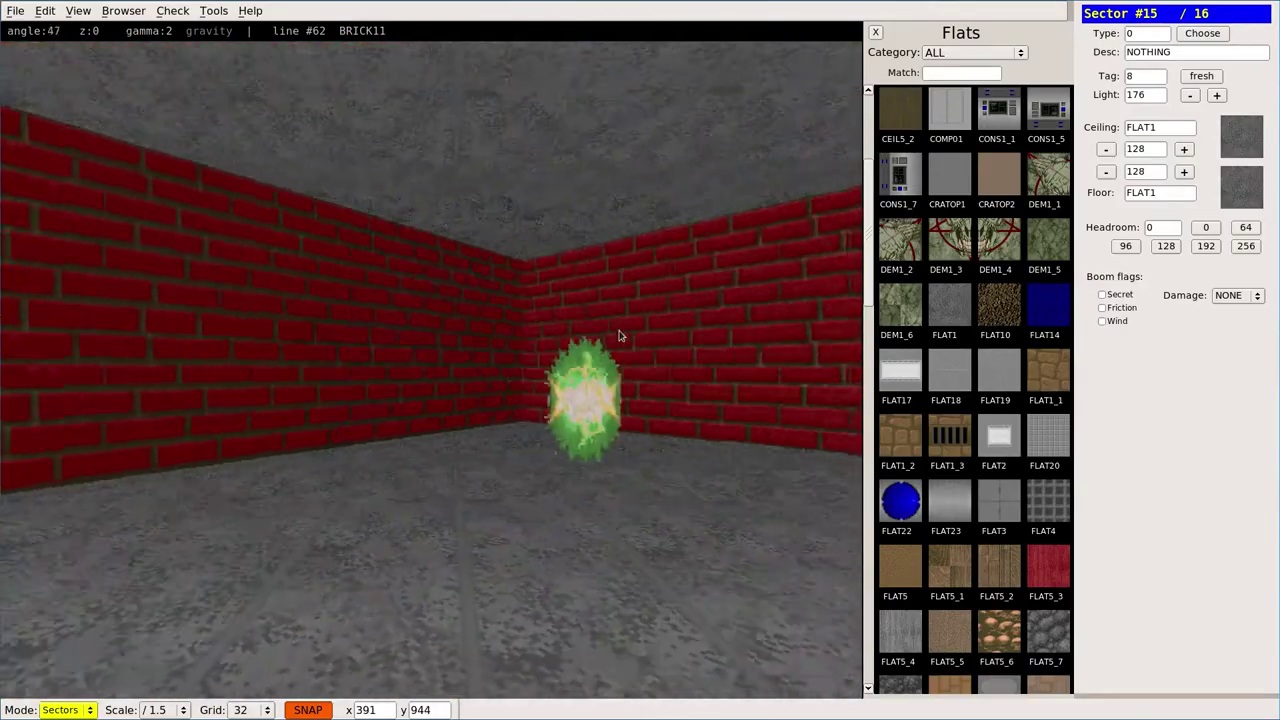
key("Up")
key("Right")
key("Right")
key("Right")
key("Up")
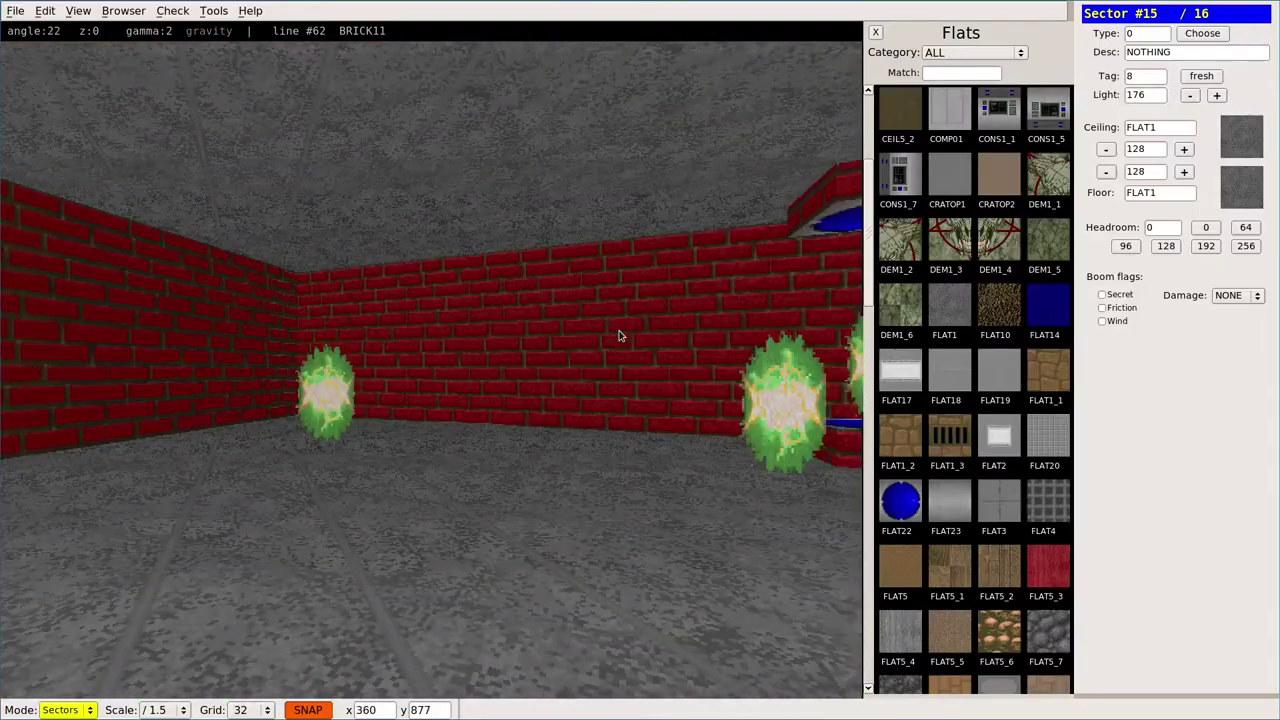
Step: Draw a 64 by 32 rectangular sector near the north wall of the red-brick room, between the two northern teleport exits
key("3")
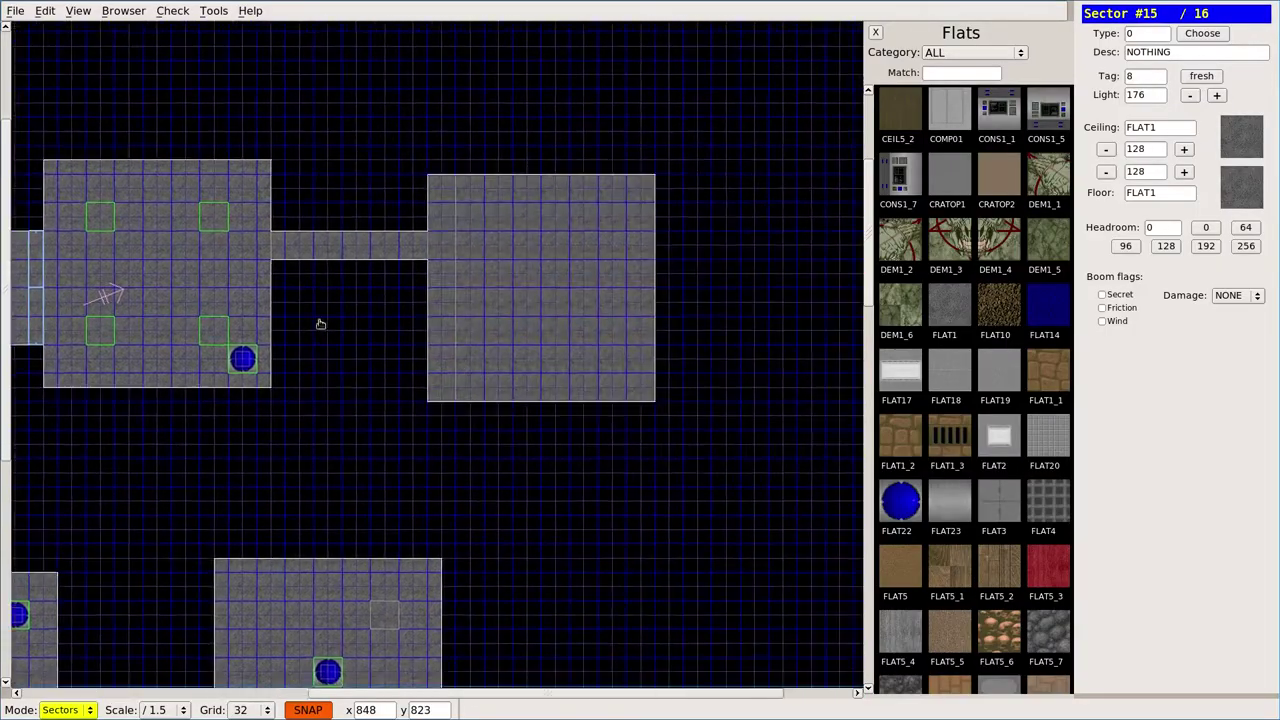
right_click_drag(320, 324, 429, 312)
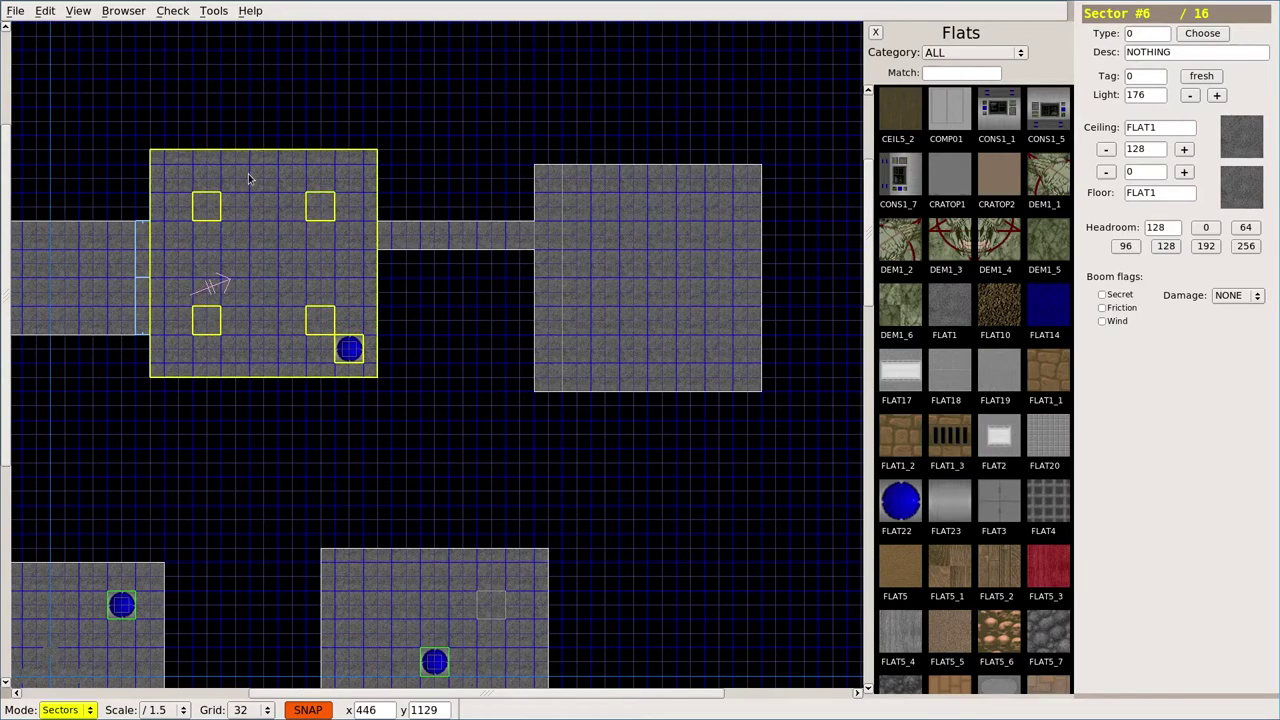
key("v")
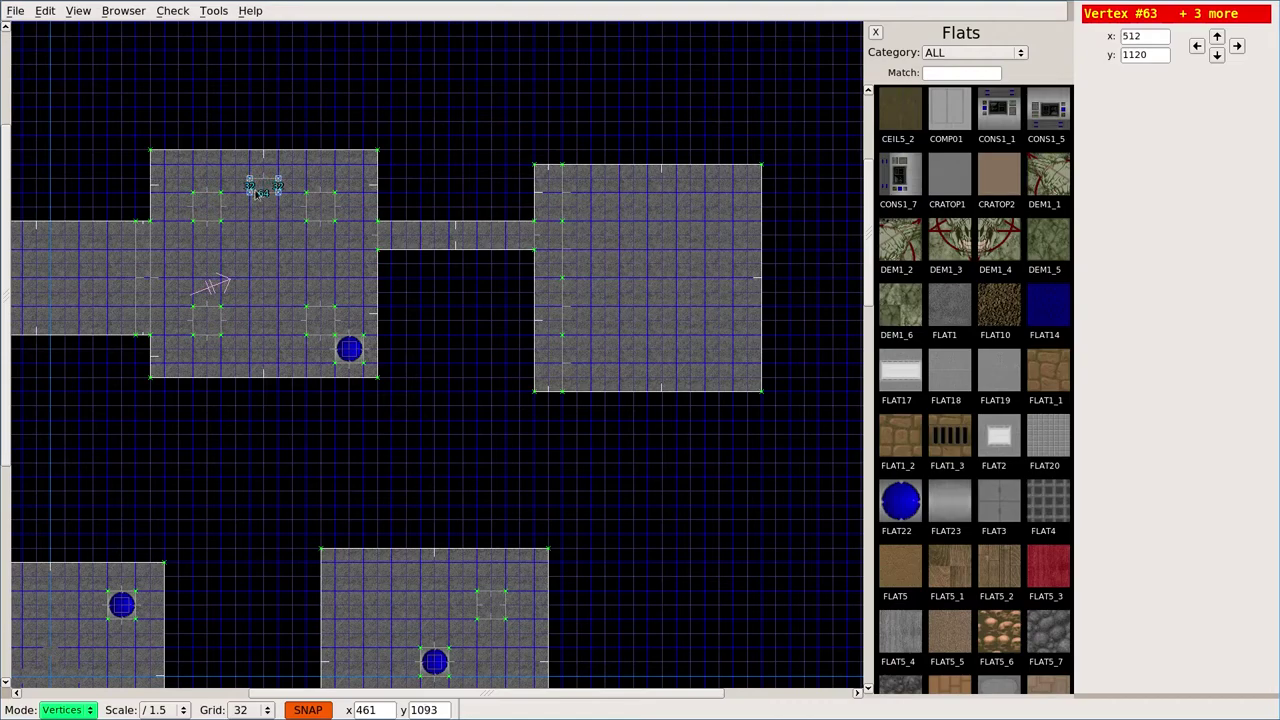
Step: Raise the floor of the small rectangular sector to 64 to form a block for a switch
key("s")
key("Tab")
key("Up")
key("Left")
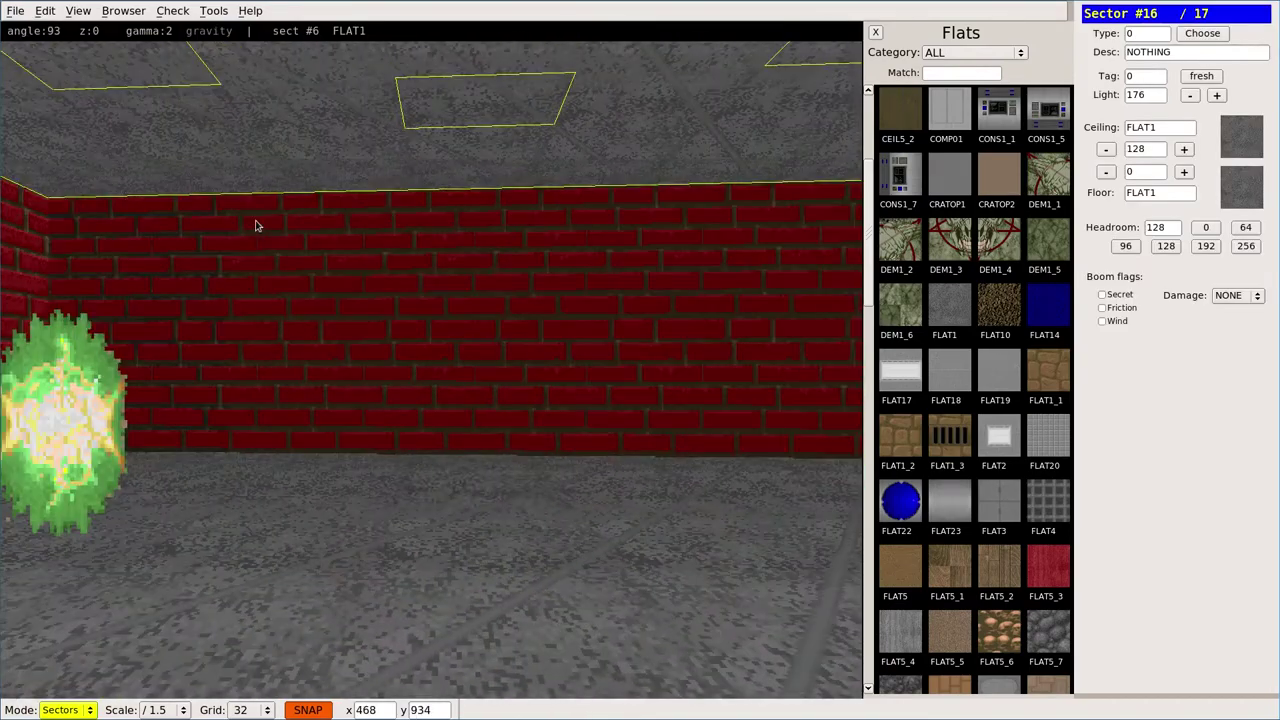
key("period")
key("period")
key("period")
key("period")
key("period")
key("period")
key("period")
key("period")
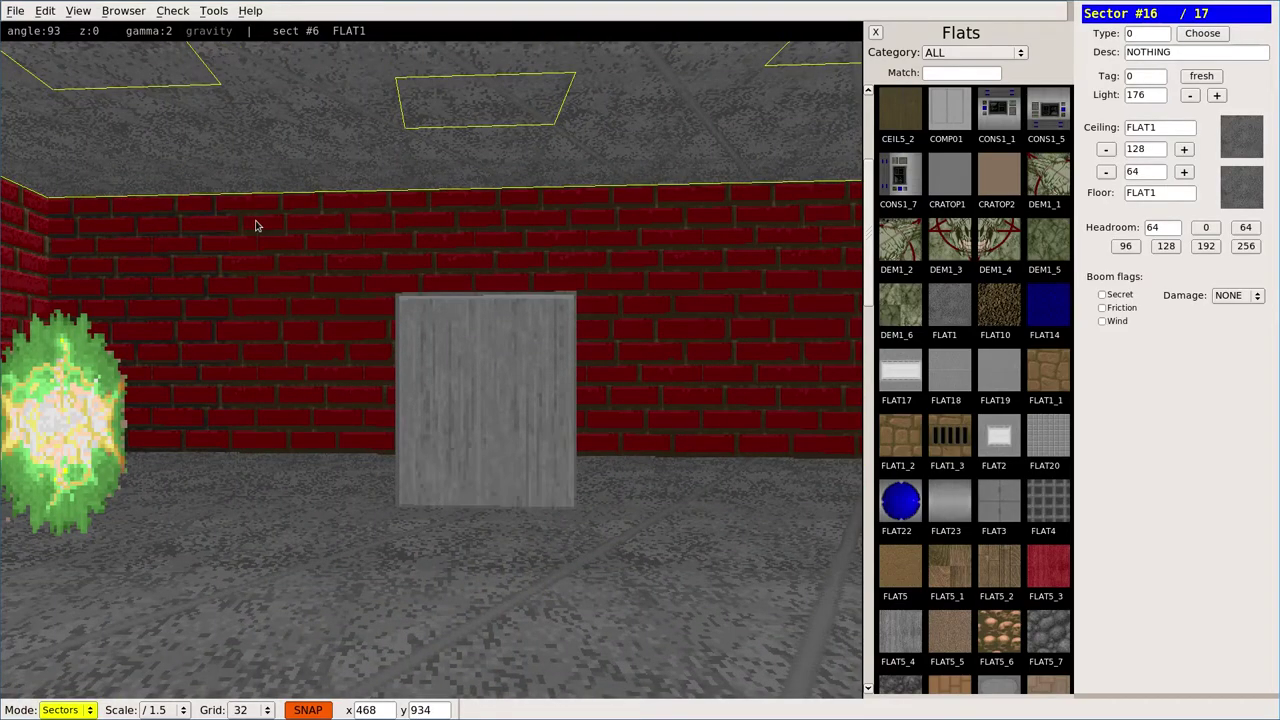
key("Tab")
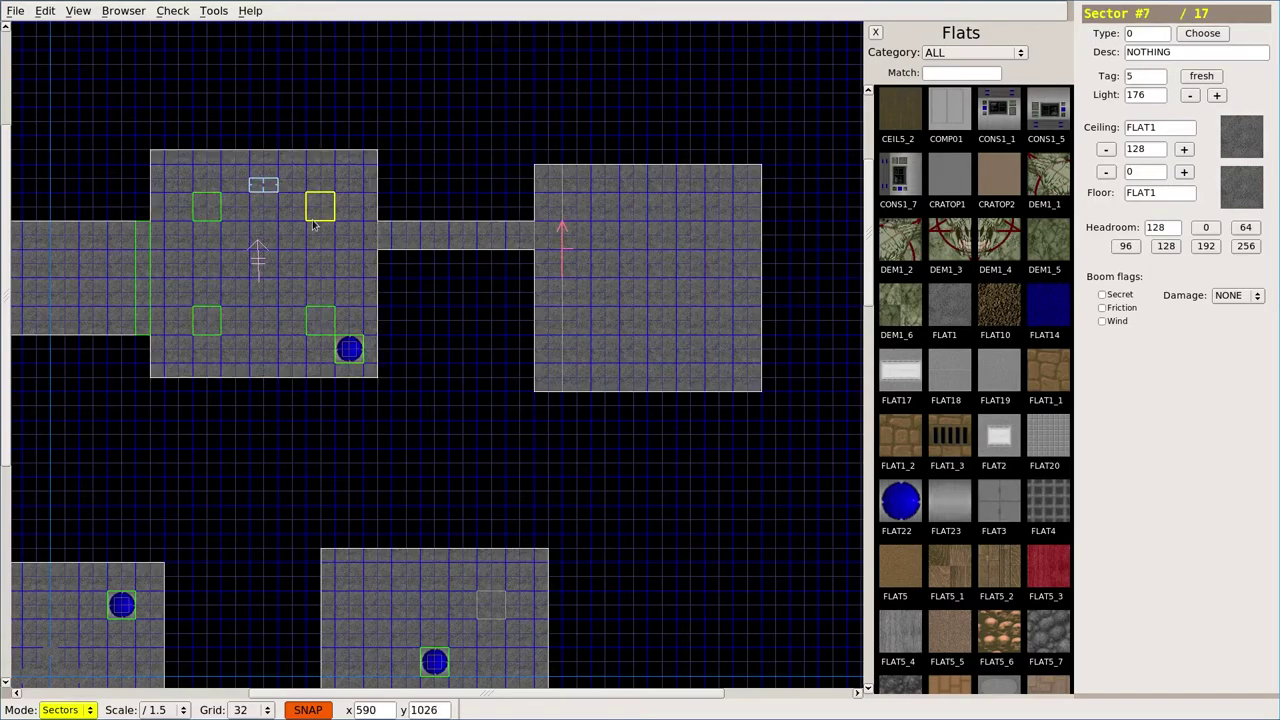
Step: Apply the SW1COMM switch texture to the south face of the raised block, and check the block in 3D
key("l")
left_click(275, 211)
left_click(264, 193)
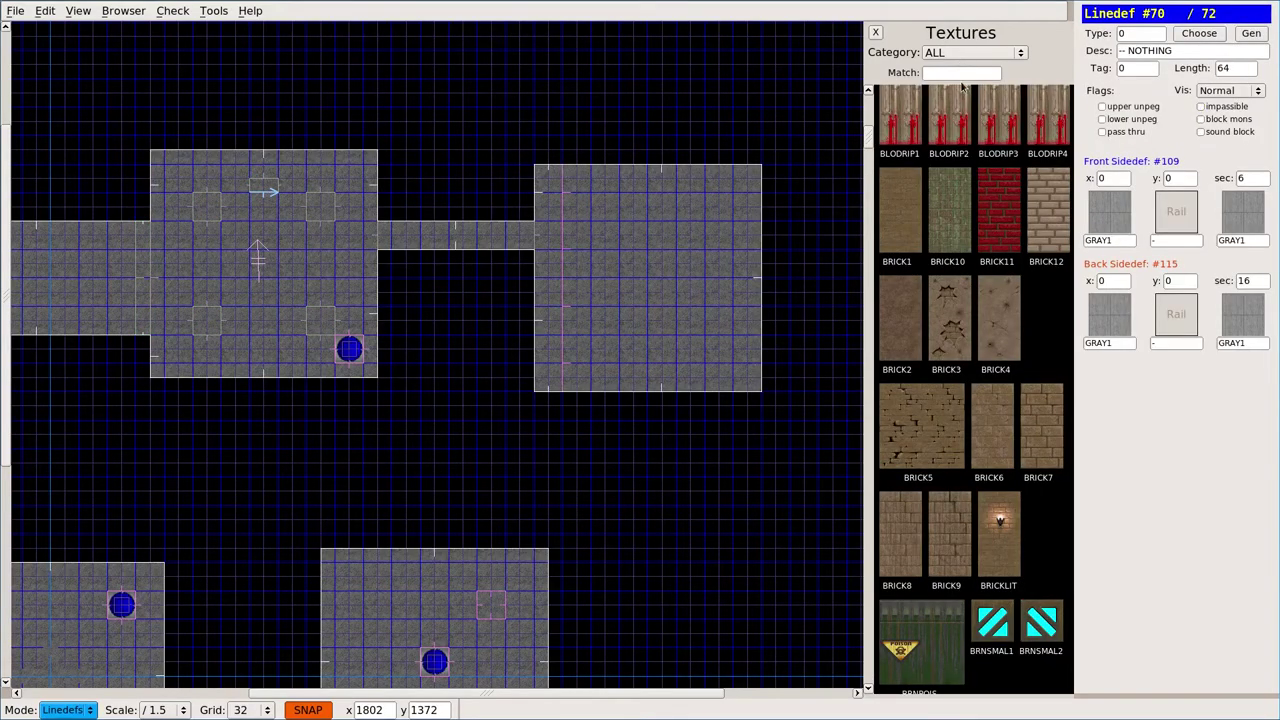
type("sw")
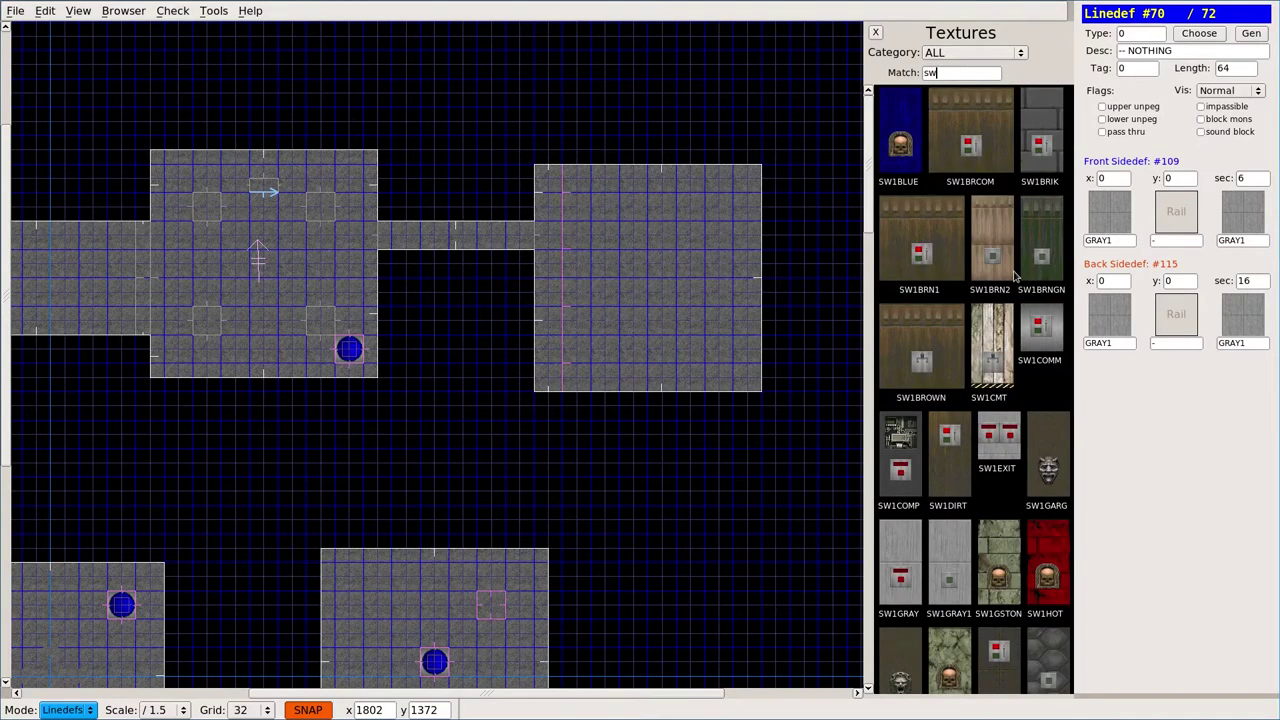
left_click(901, 563)
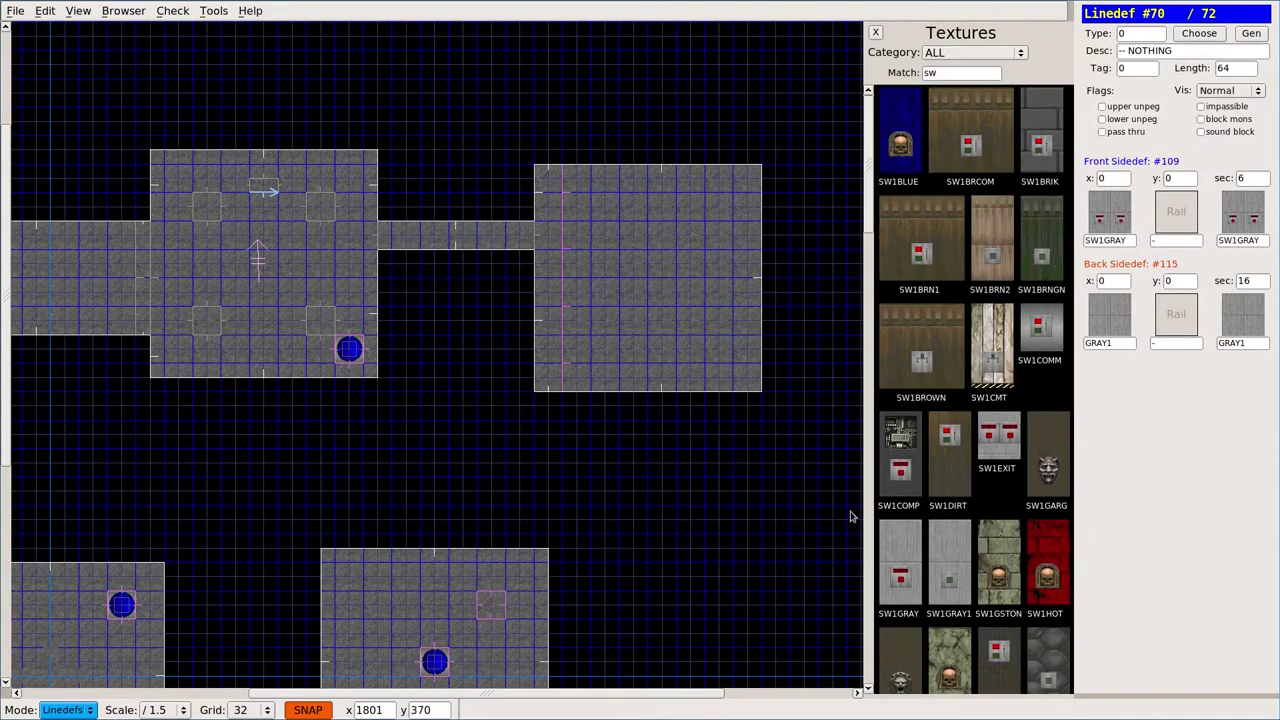
left_click(1048, 336)
key("Tab")
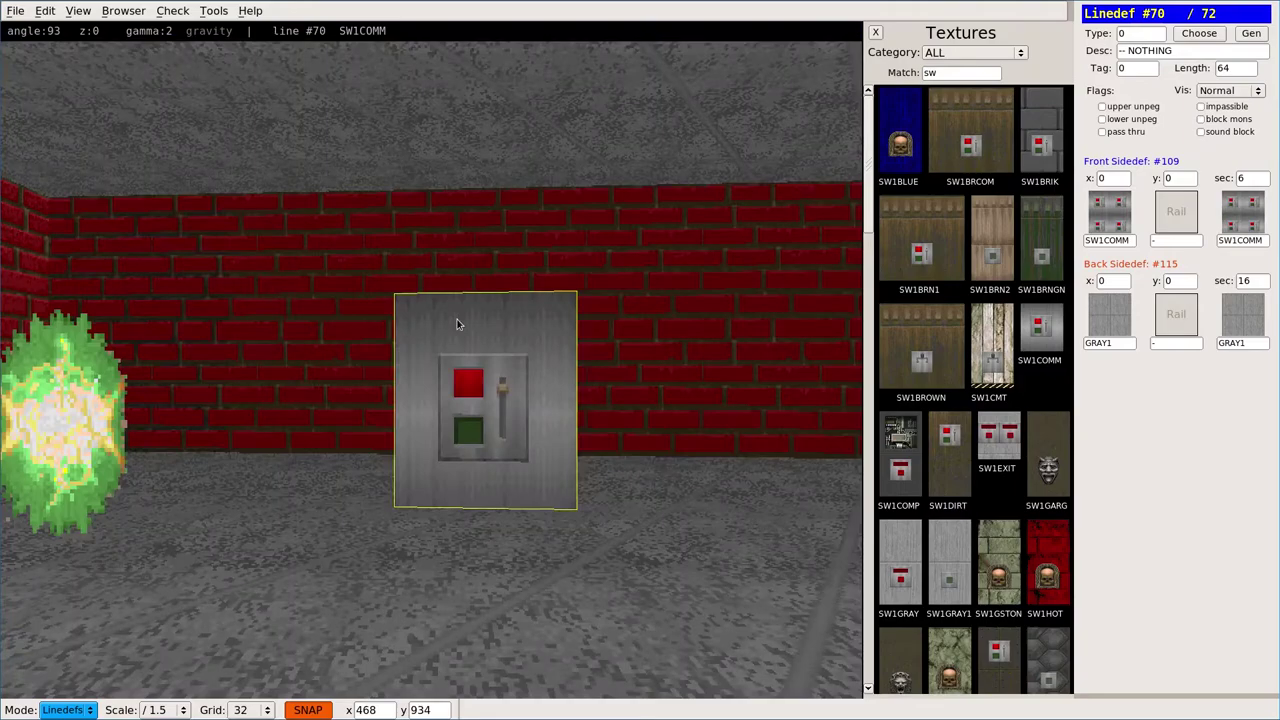
key("Left")
key("Up")
key("Right")
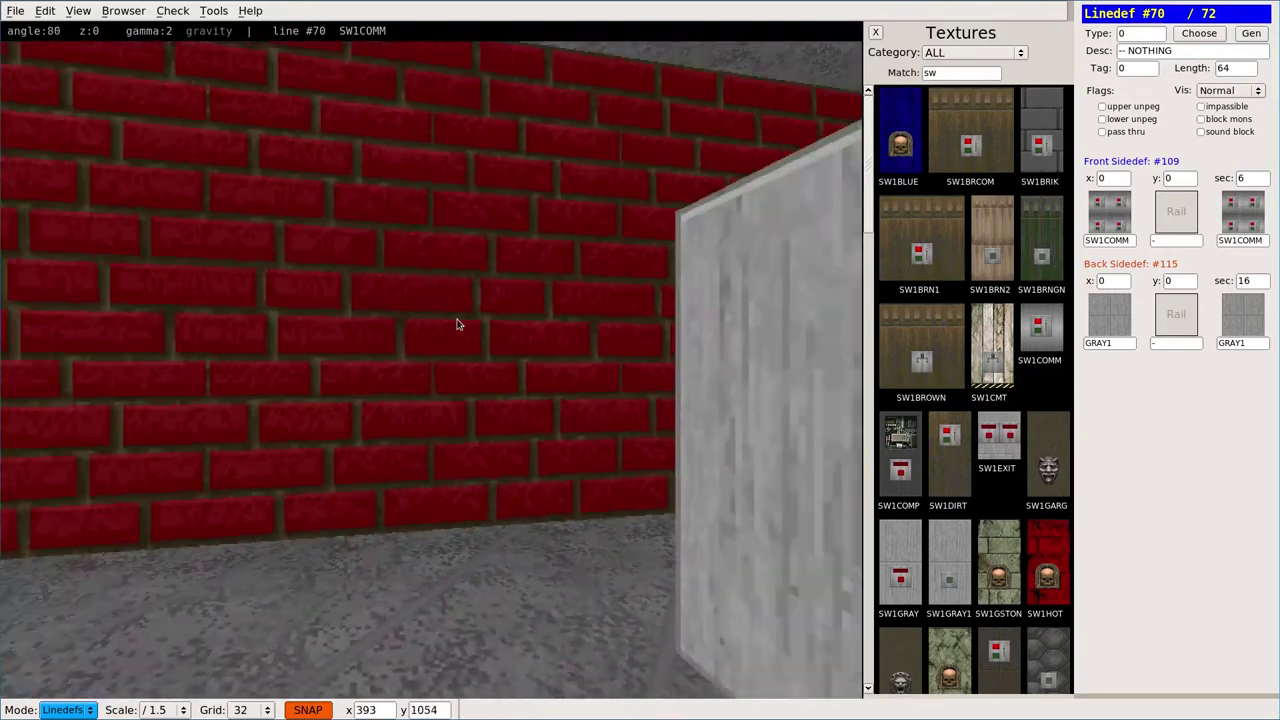
key("Down")
key("Up")
key("Tab")
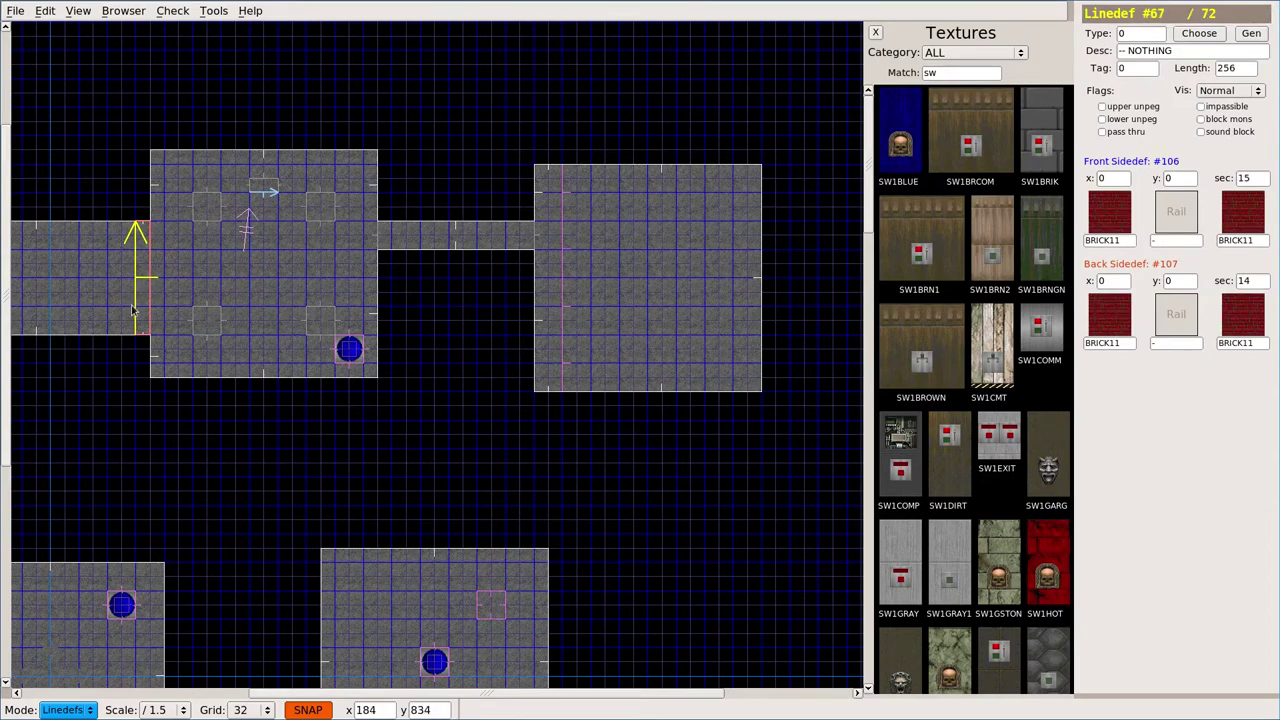
Step: Give the switch linedef tag 8 and the Floor (lower) special 23, S1 Floor down LEF
left_click(1199, 33)
left_click(975, 52)
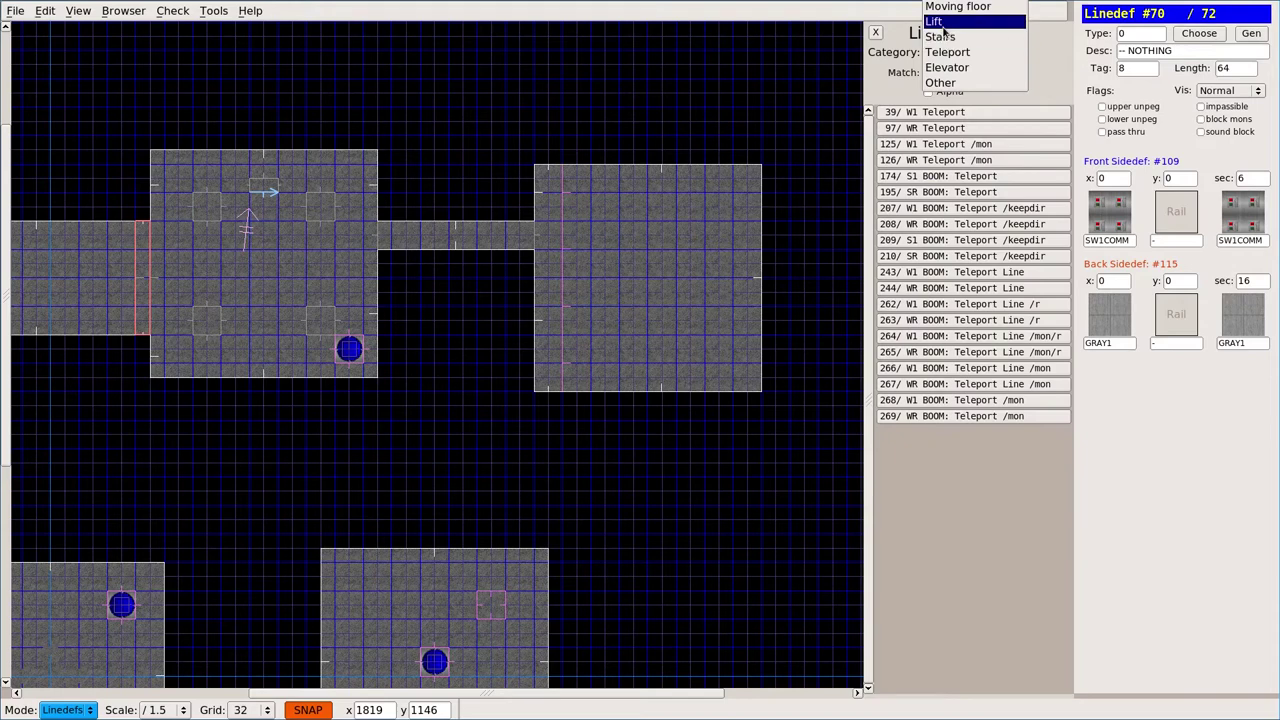
left_click(956, 89)
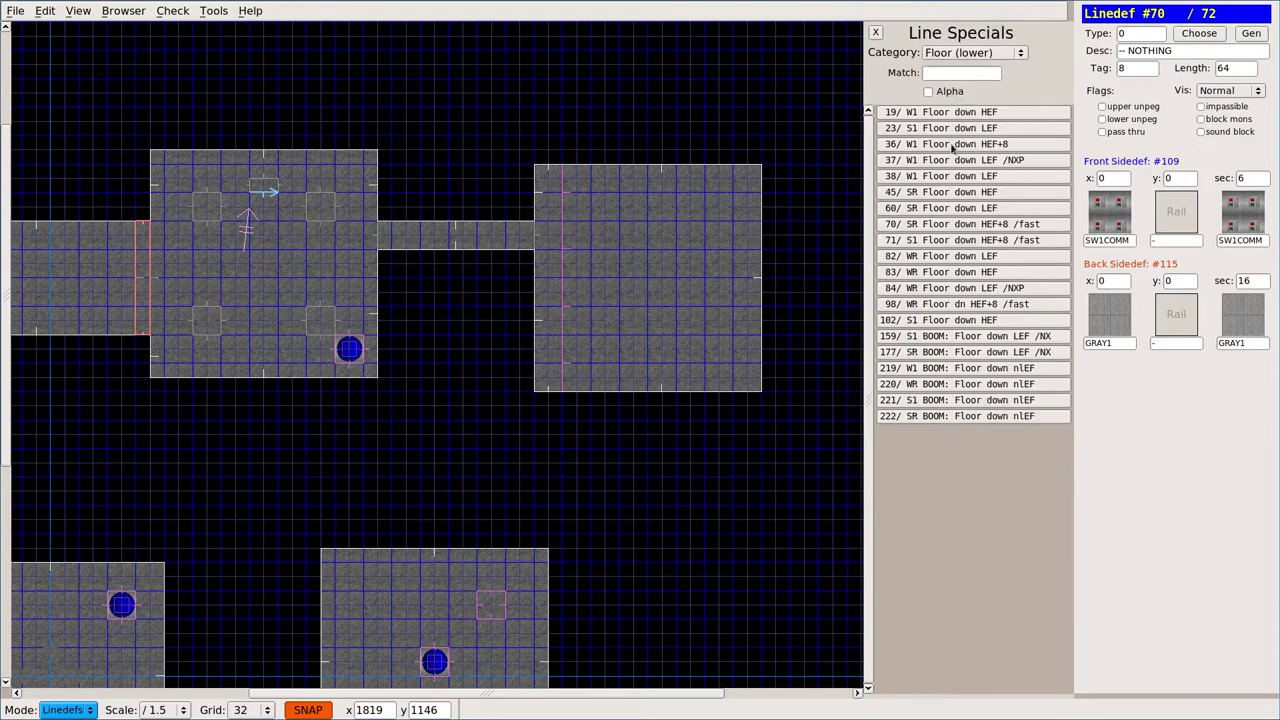
left_click(913, 129)
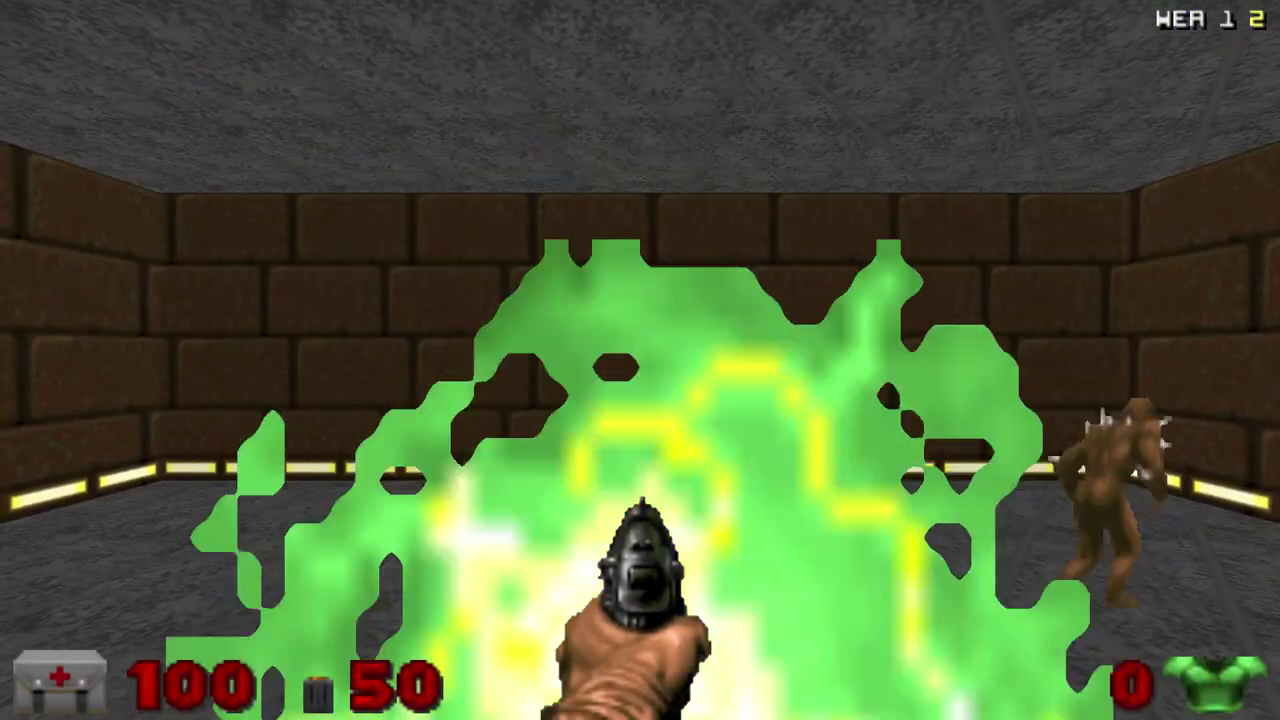
Step: Test the map in game by teleporting to the red-brick room, using the switch and watching the corridor wall
key("w")
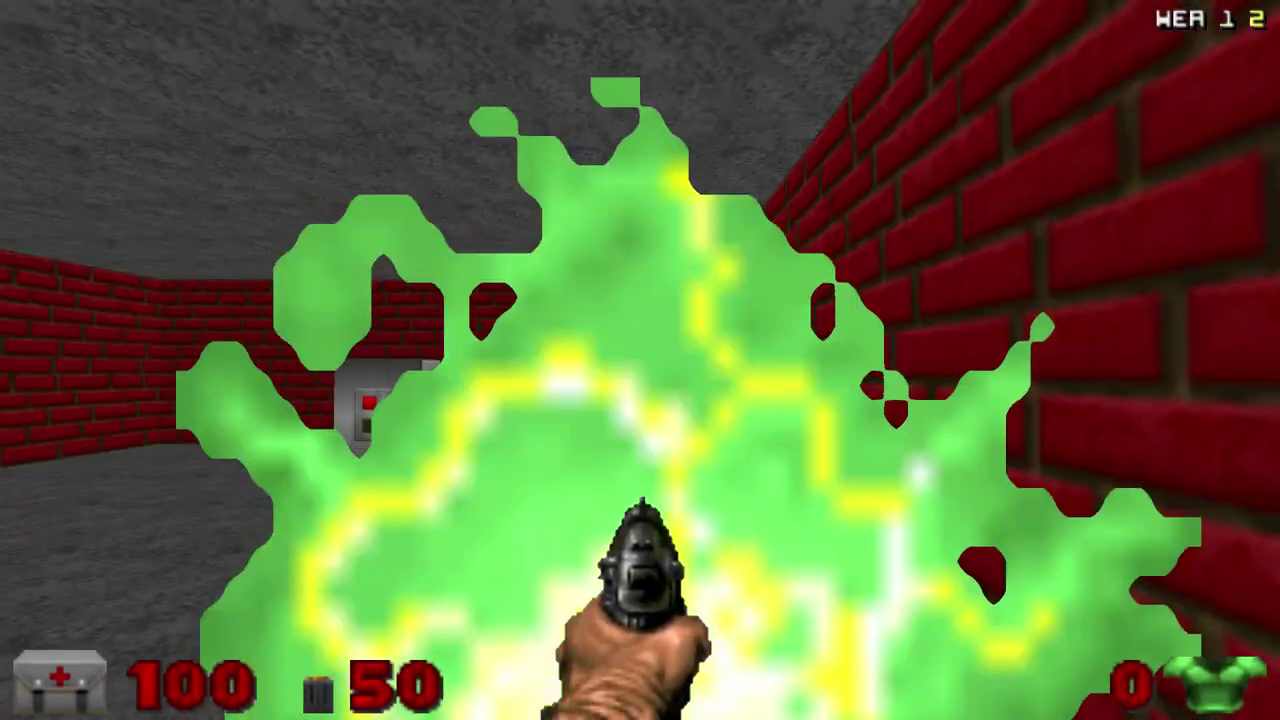
key("Up")
key("Left")
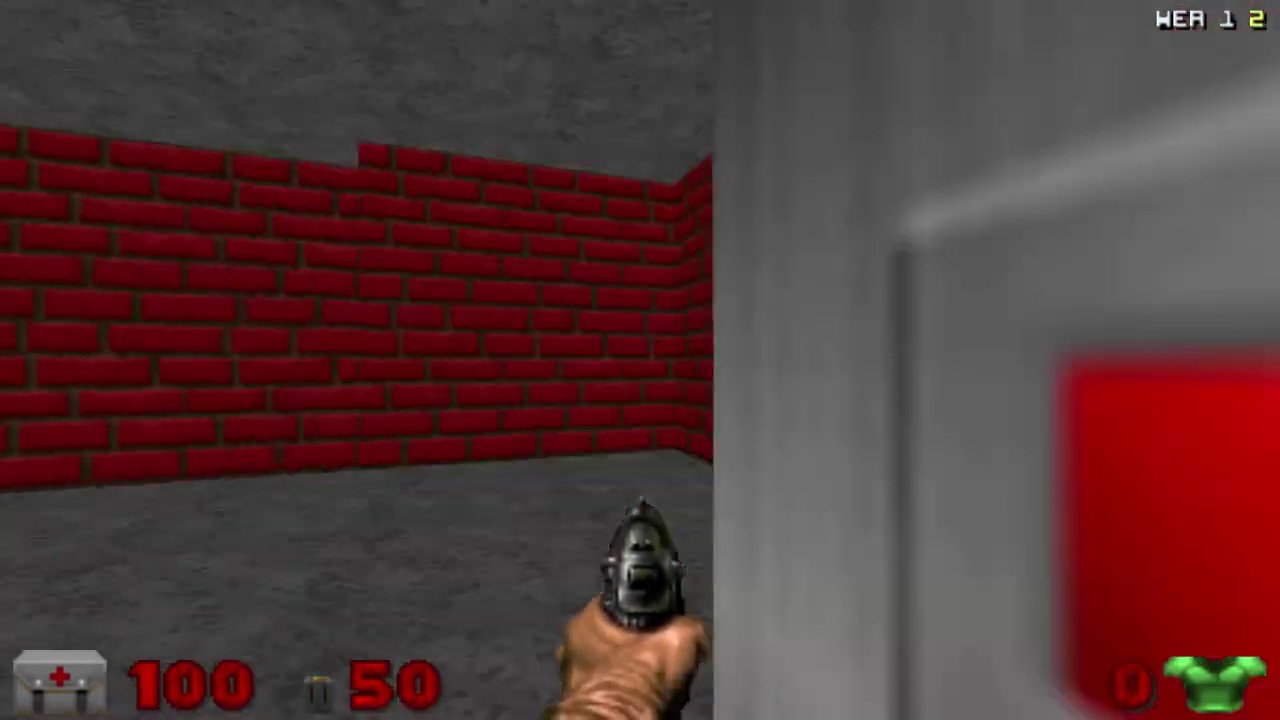
key("w")
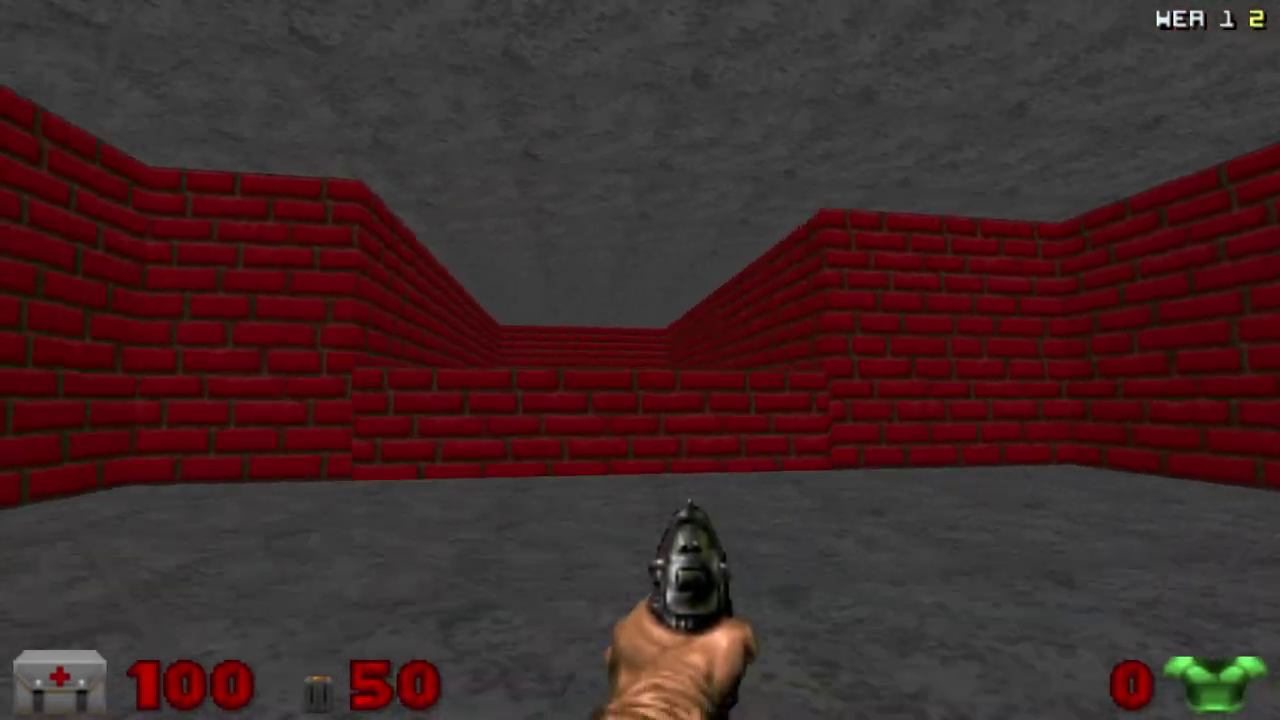
key("s")
key("w")
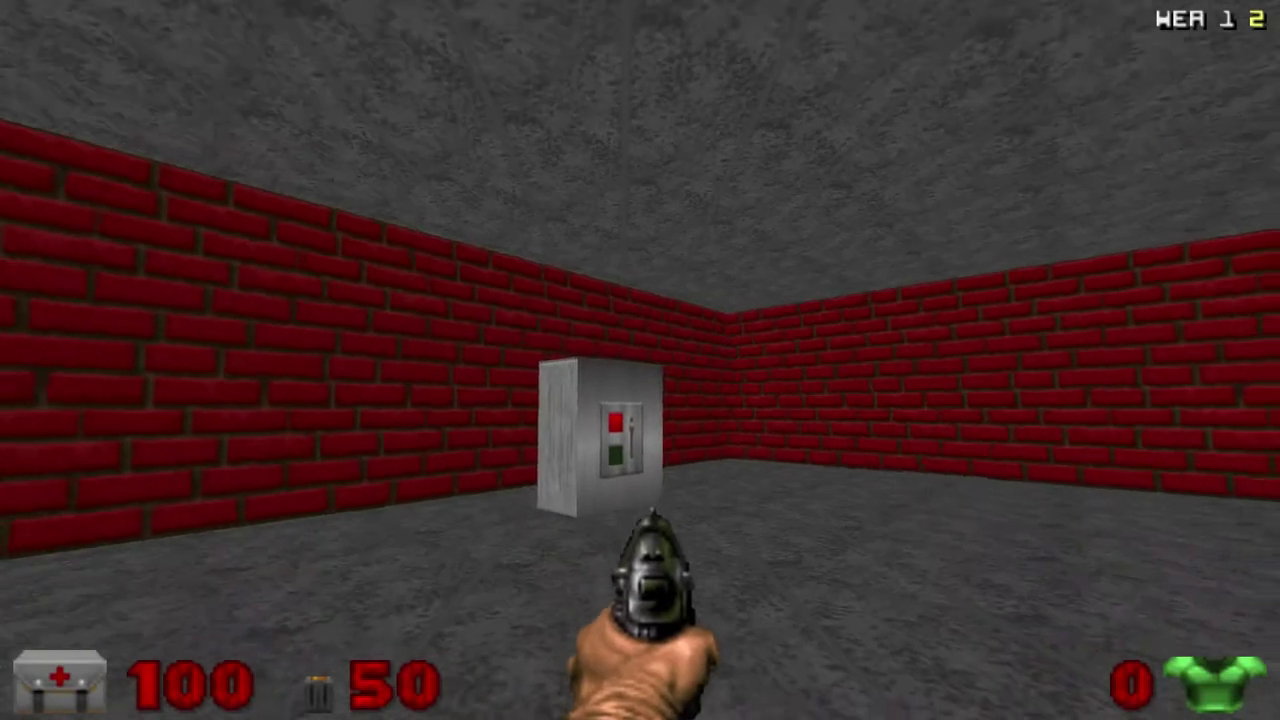
Step: Fire a shot in the red-brick room to alert the imps, watch where they arrive, and quit the test game
key("s")
key("ctrl")
key("Up")
key("Right")
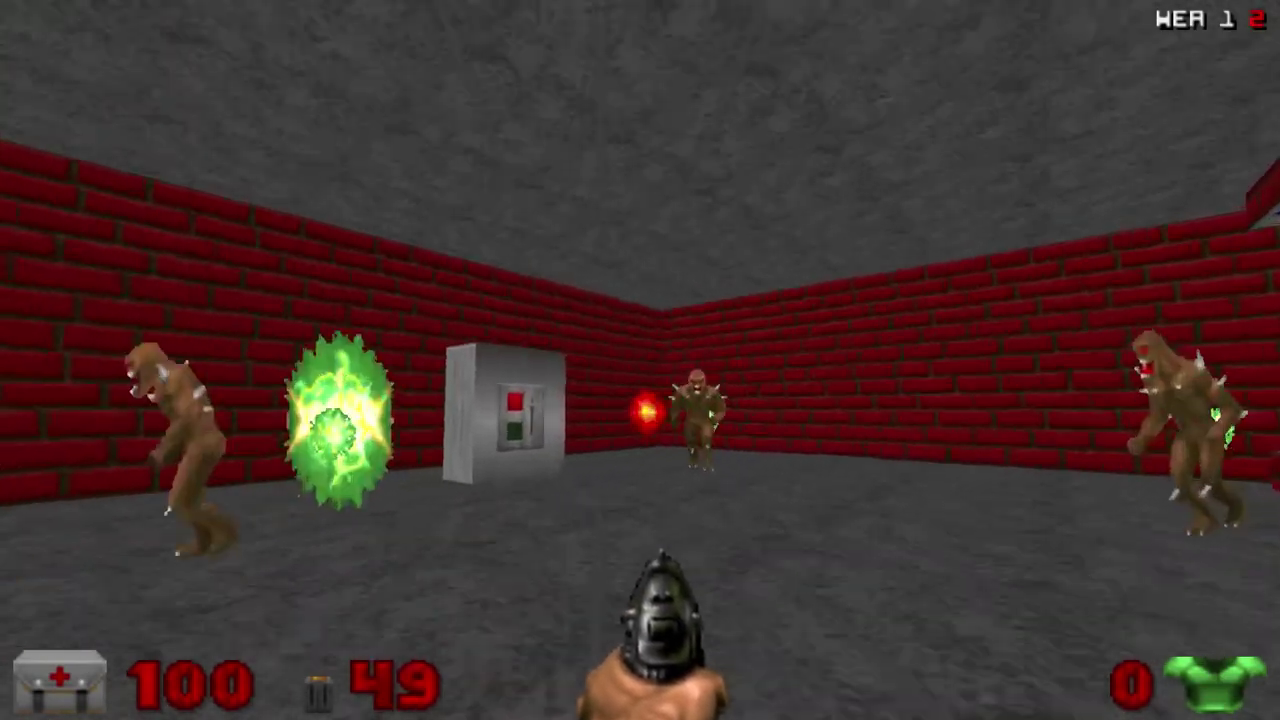
key("Escape")
key("Up")
key("Return")
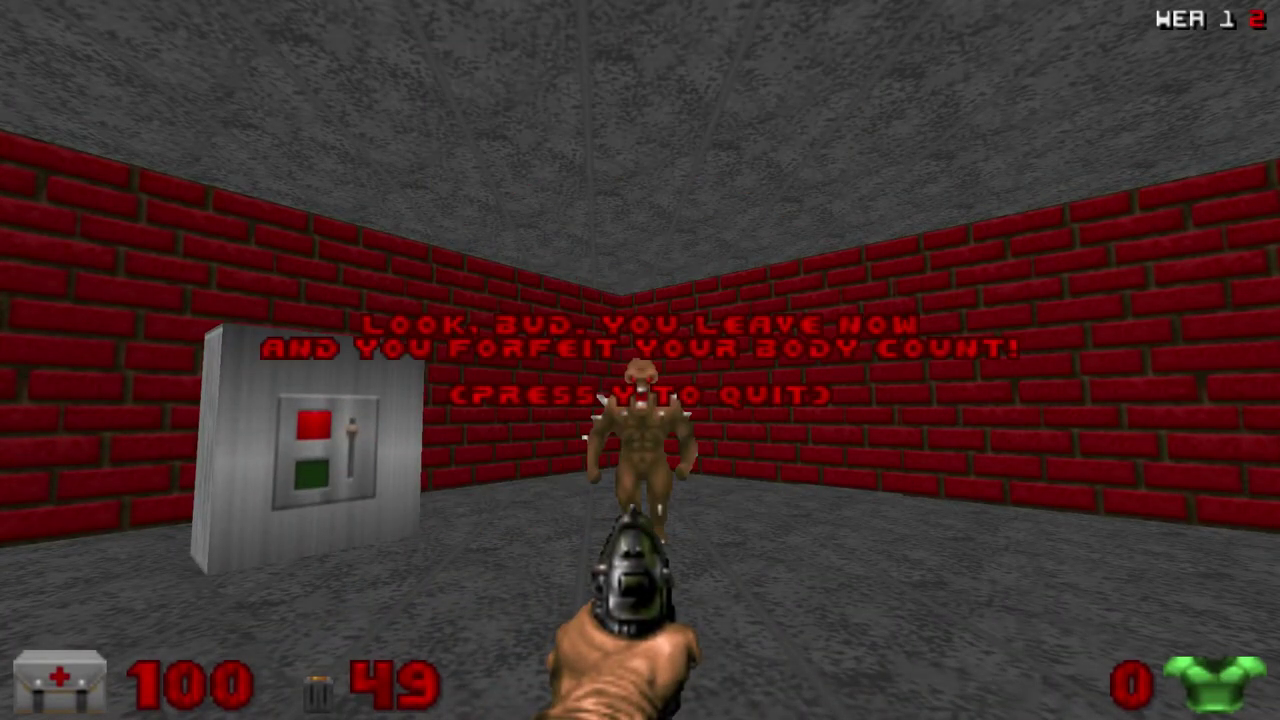
key("y")
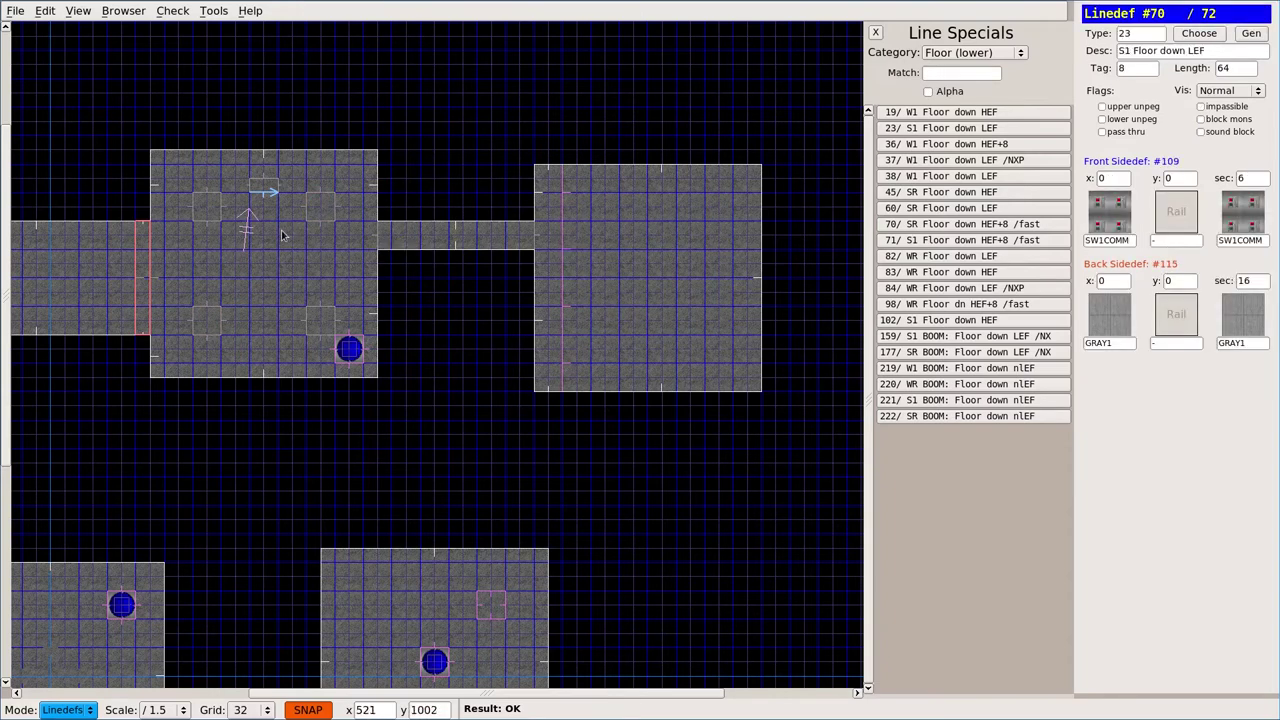
Step: Draw two vertical dividing lines across the monster closet, 32 units apart, just east of the teleport line
key("v")
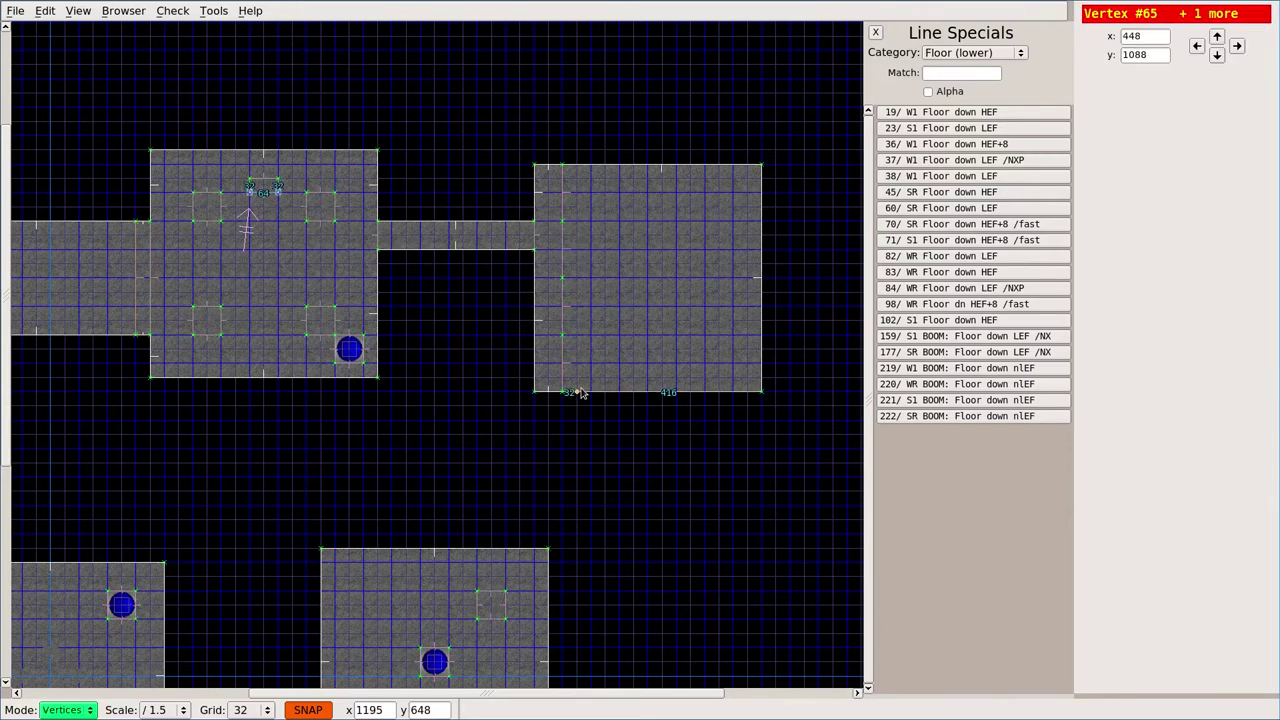
left_click(581, 388)
left_click(581, 160)
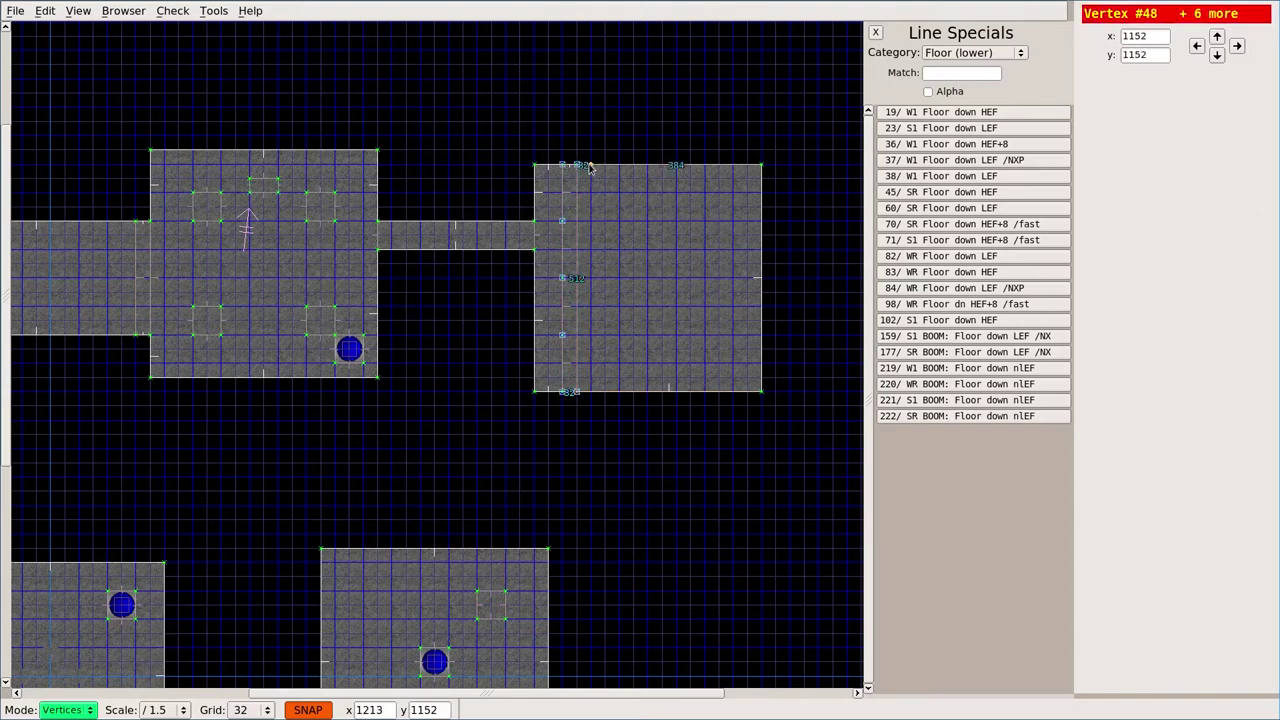
left_click(590, 164)
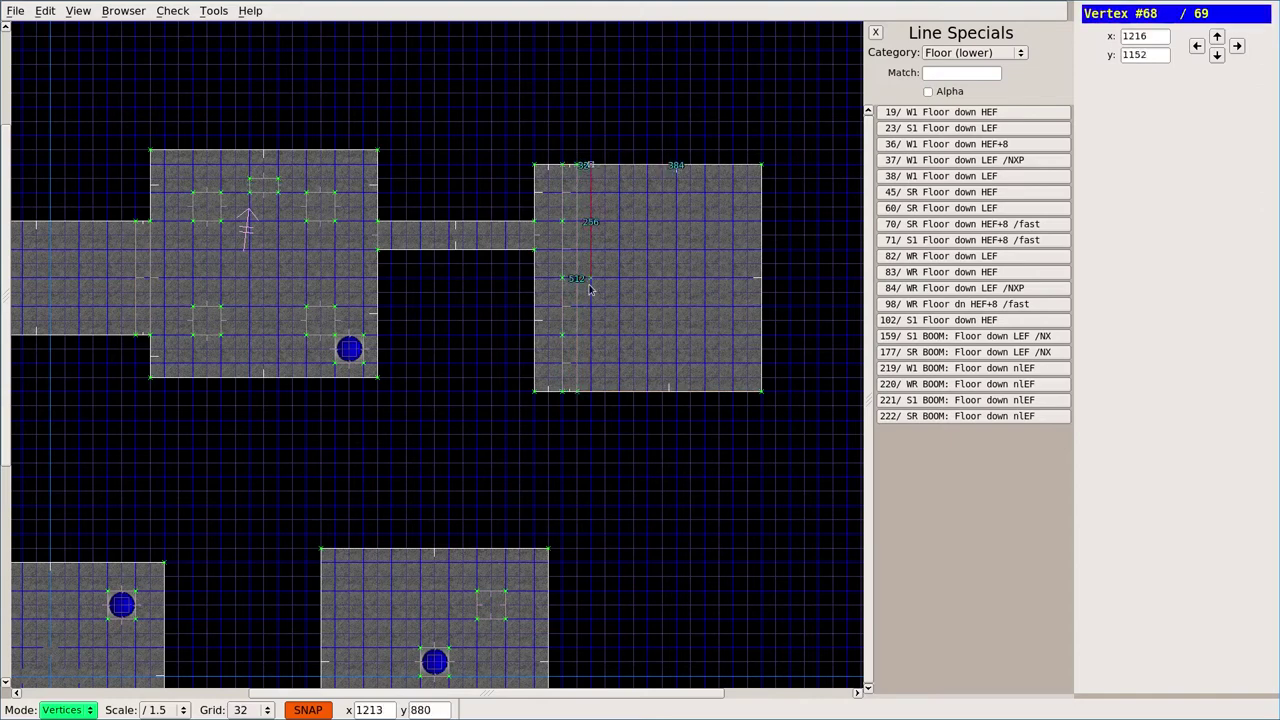
key("ctrl+z")
left_click(590, 391)
left_click(590, 165)
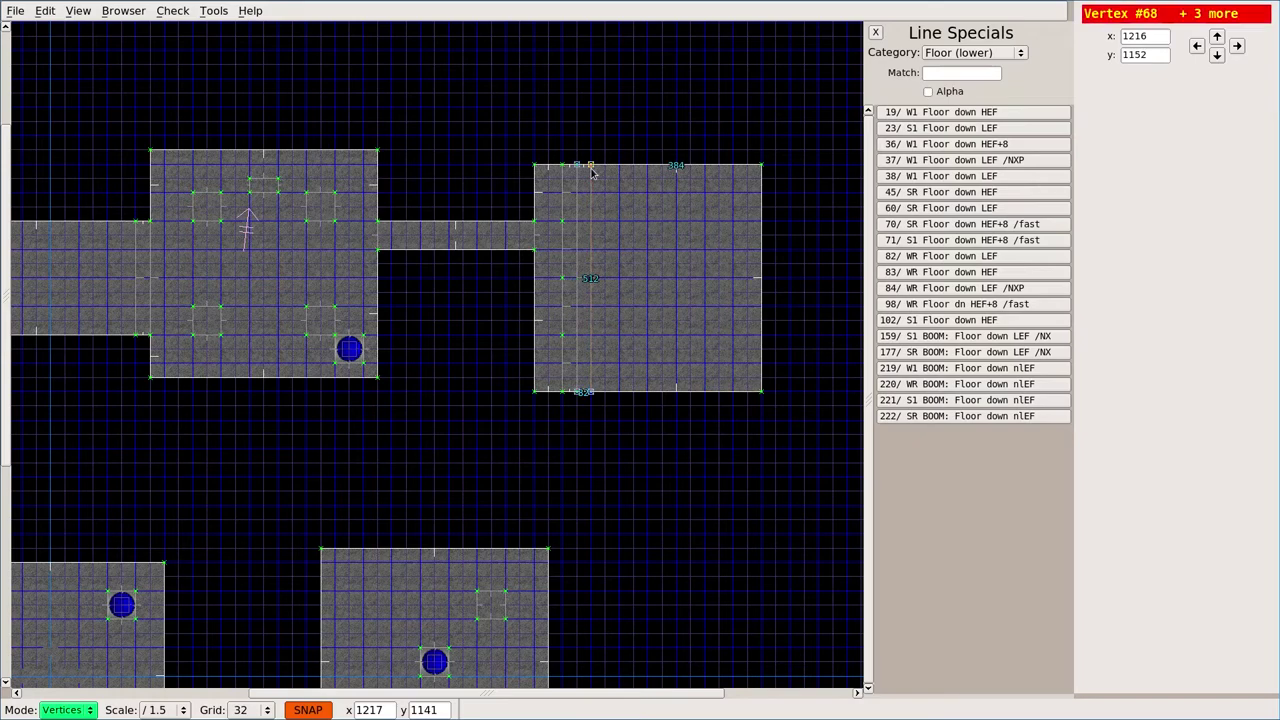
Step: Move the westernmost column of six imps to x 1568, beside the closet's east wall
key("s")
key("t")
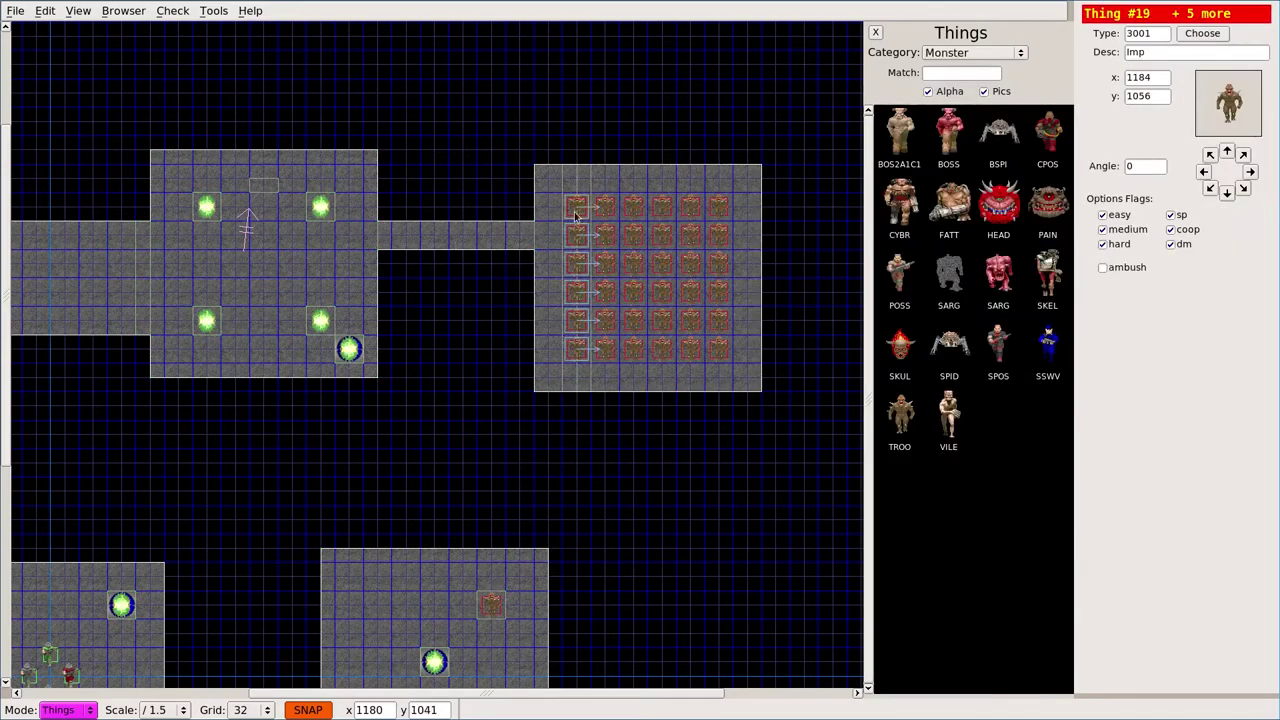
left_click_drag(577, 211, 748, 211)
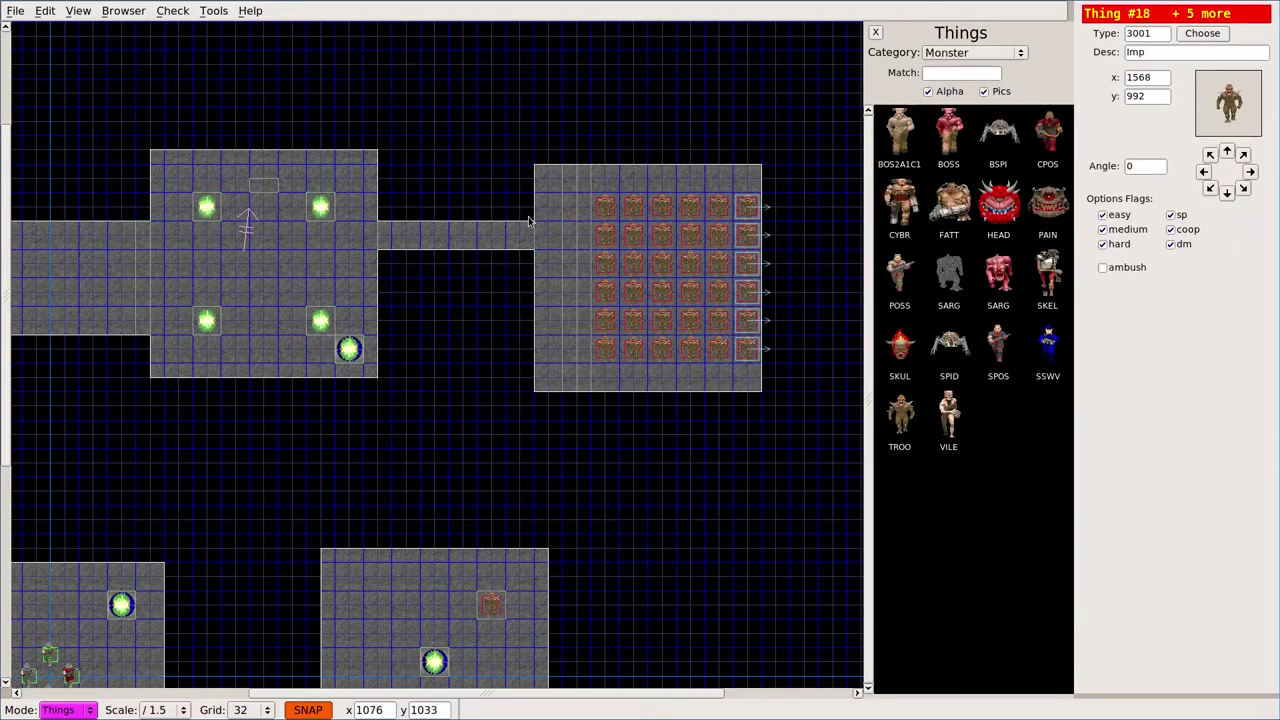
Step: Select the narrow strip sector directly in front of the imps and view the monster closet in 3D
key("s")
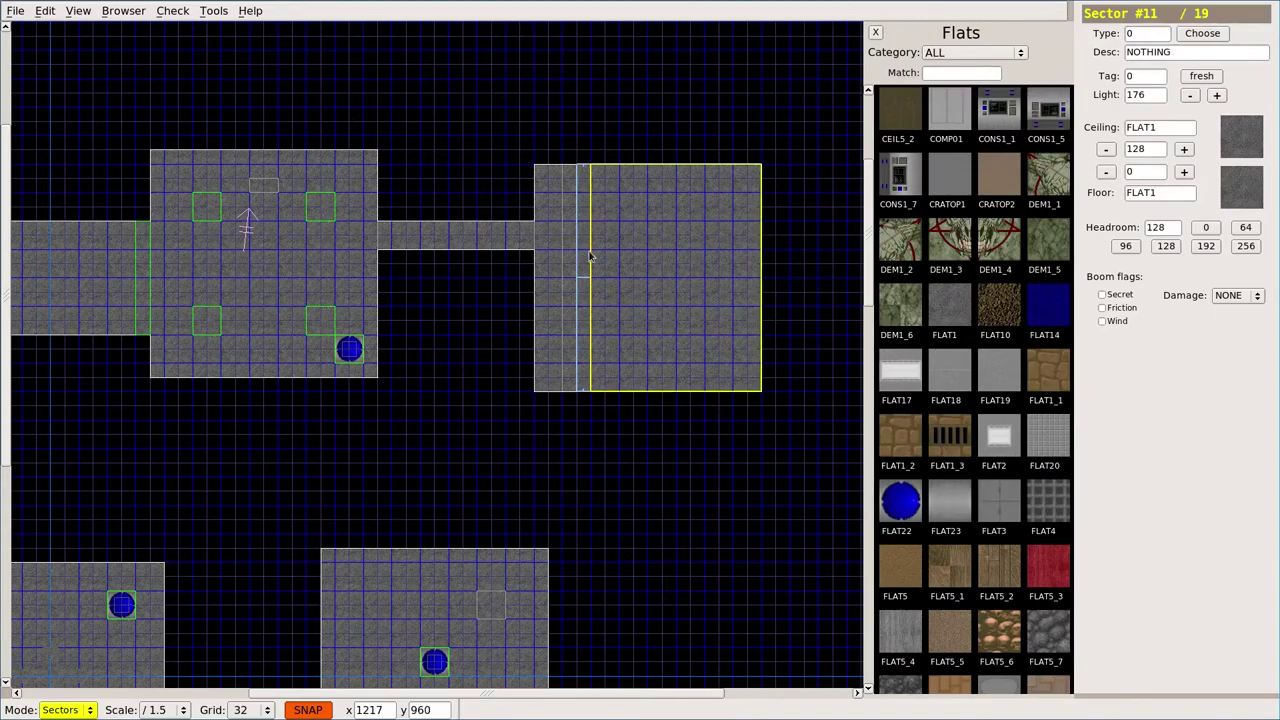
key("apostrophe")
key("Tab")
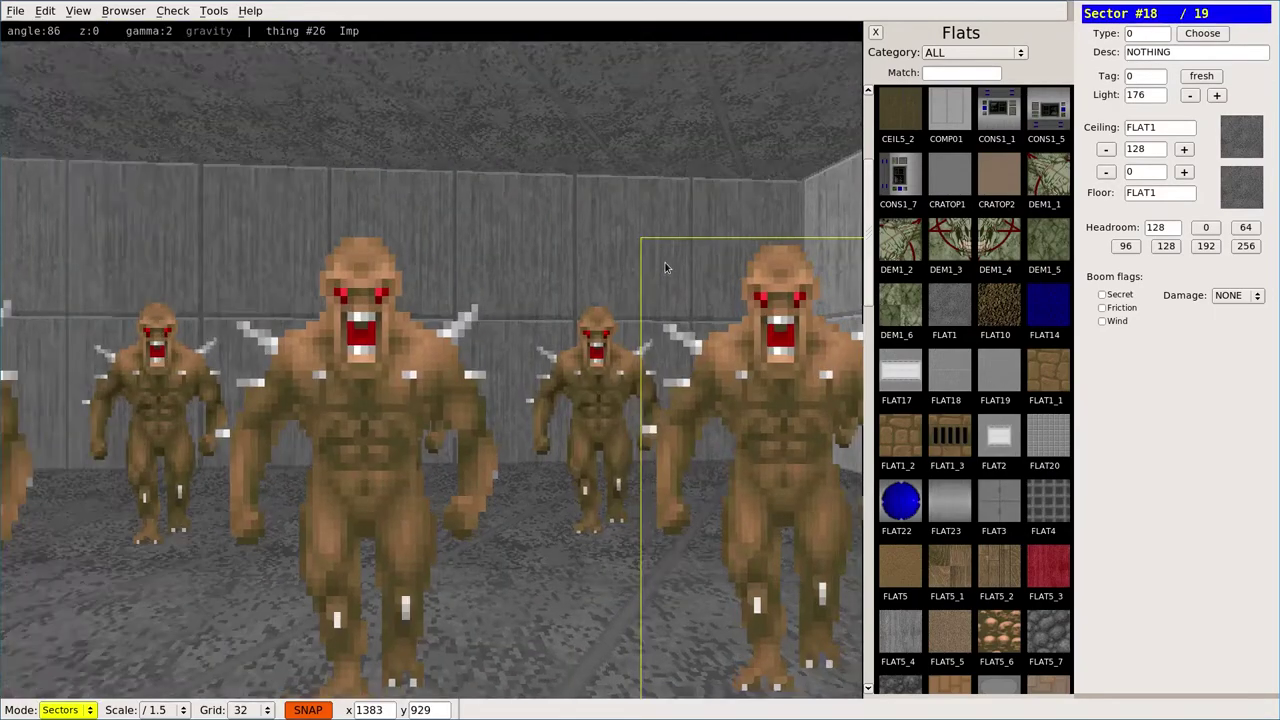
key("Left")
key("Up")
key("Down")
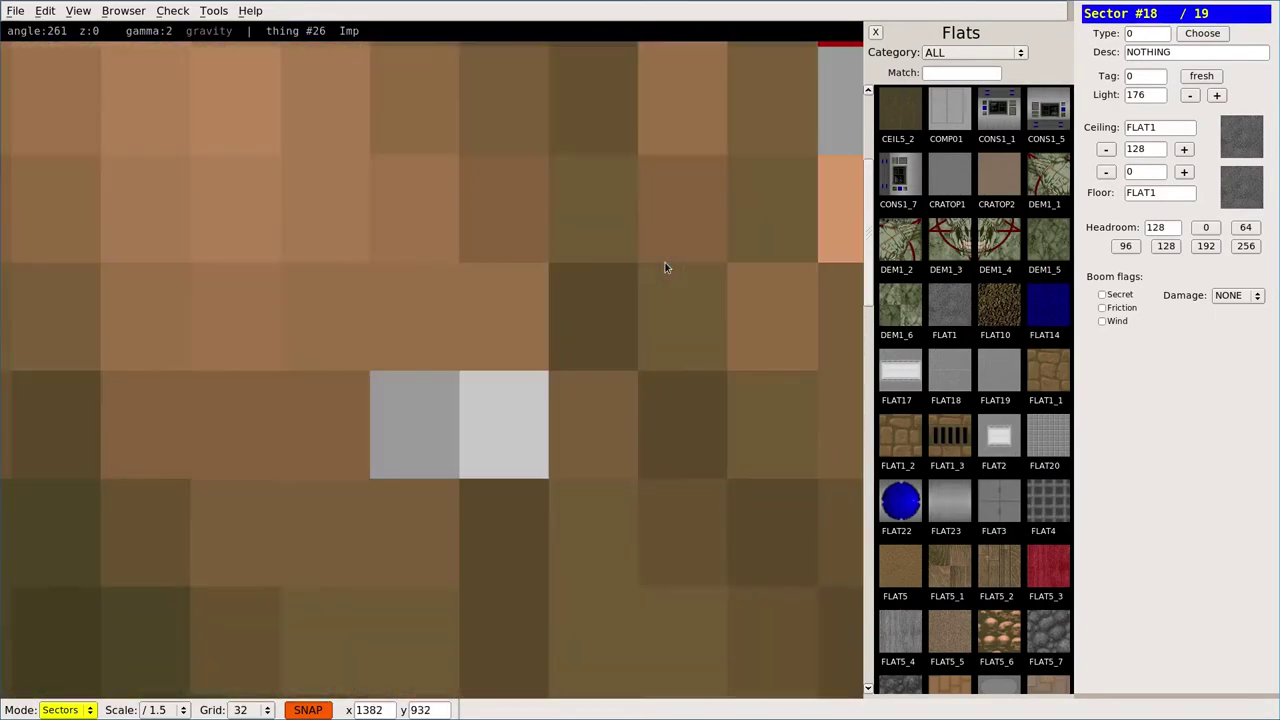
key("Tab")
key("Right")
key("Tab")
key("Down")
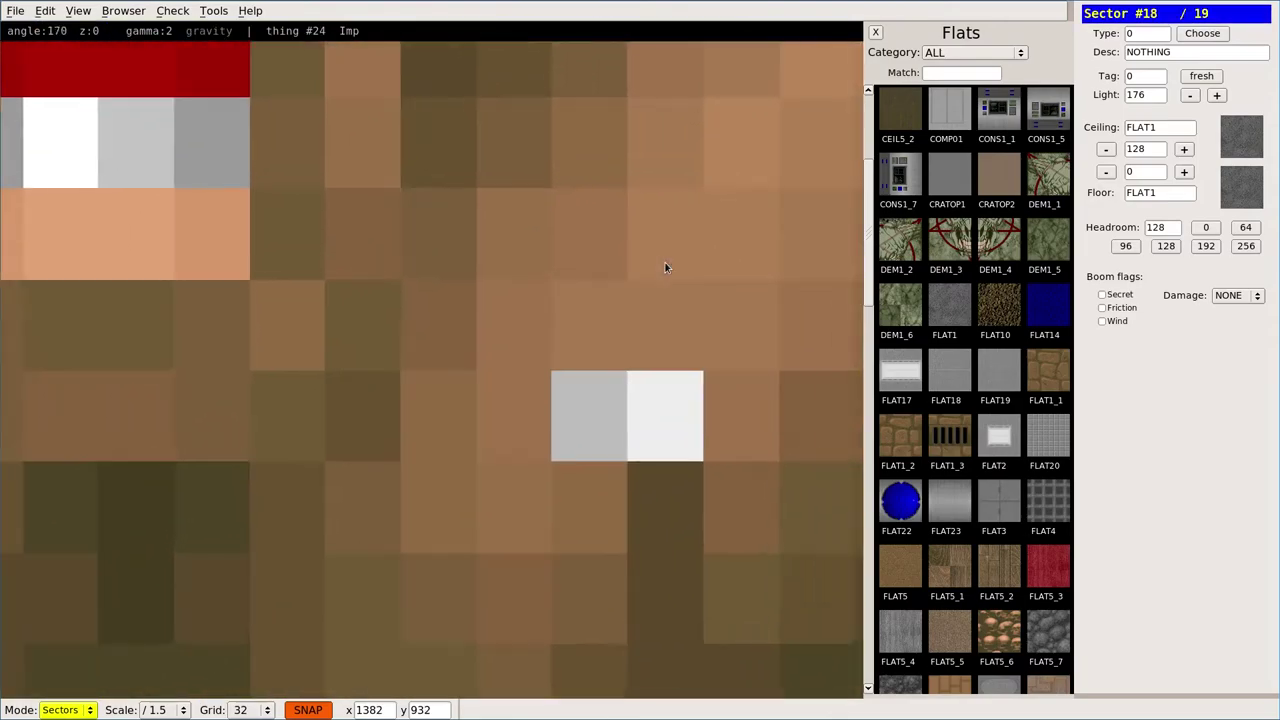
Step: Raise the floor of the selected strip sector to 128 while checking the barrier from several angles in 3D
key("period")
key("period")
key("period")
key("period")
key("period")
key("period")
key("period")
key("period")
key("period")
key("period")
key("period")
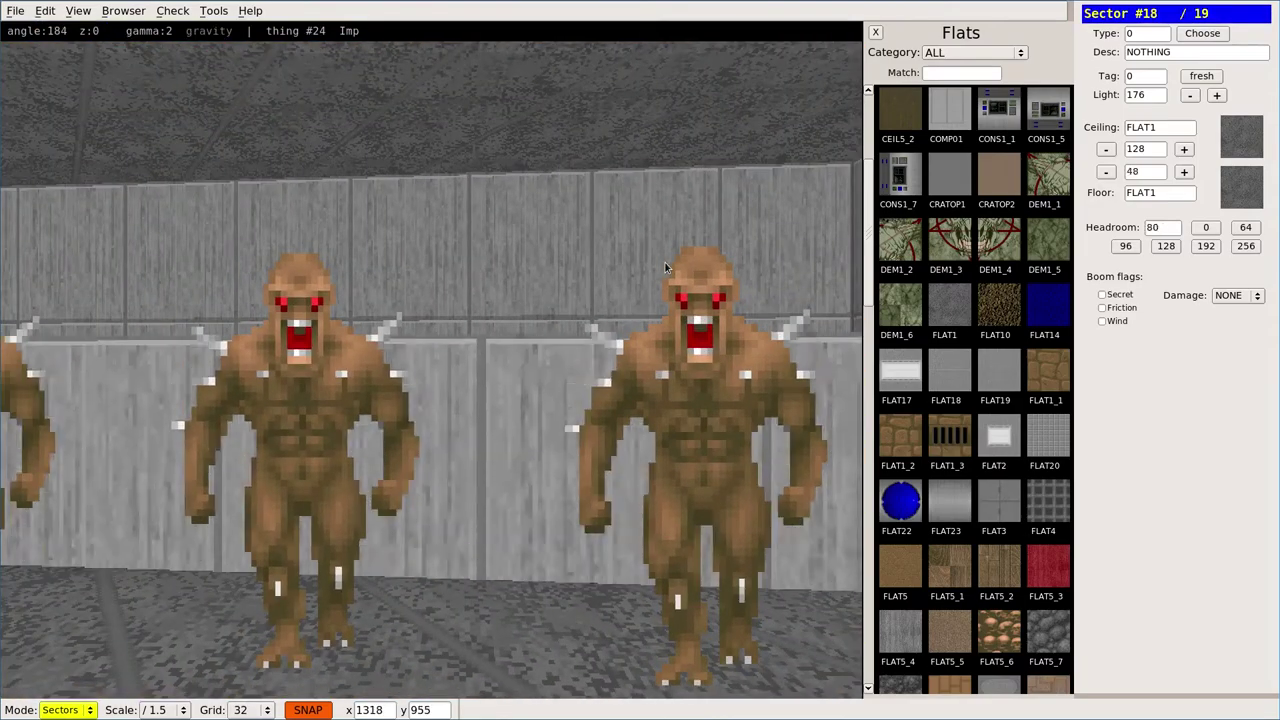
key("Left")
key("Up")
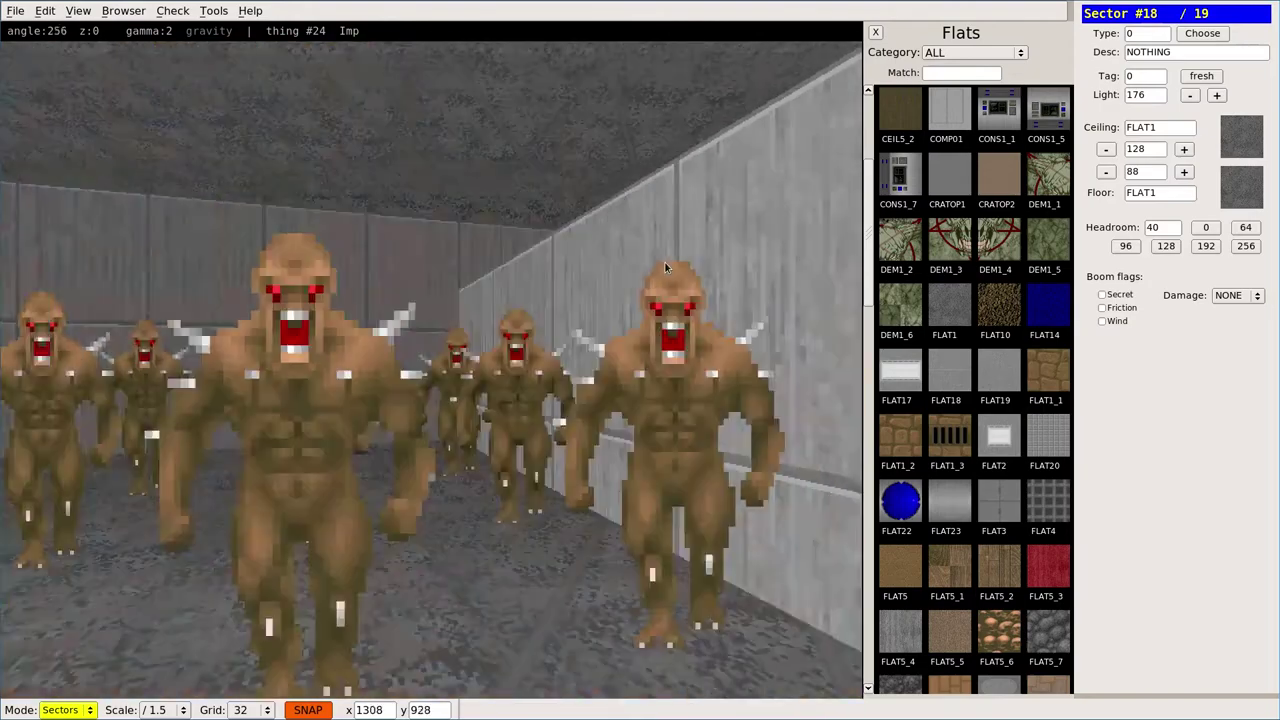
key("Right")
key("Down")
key("Left")
key("Up")
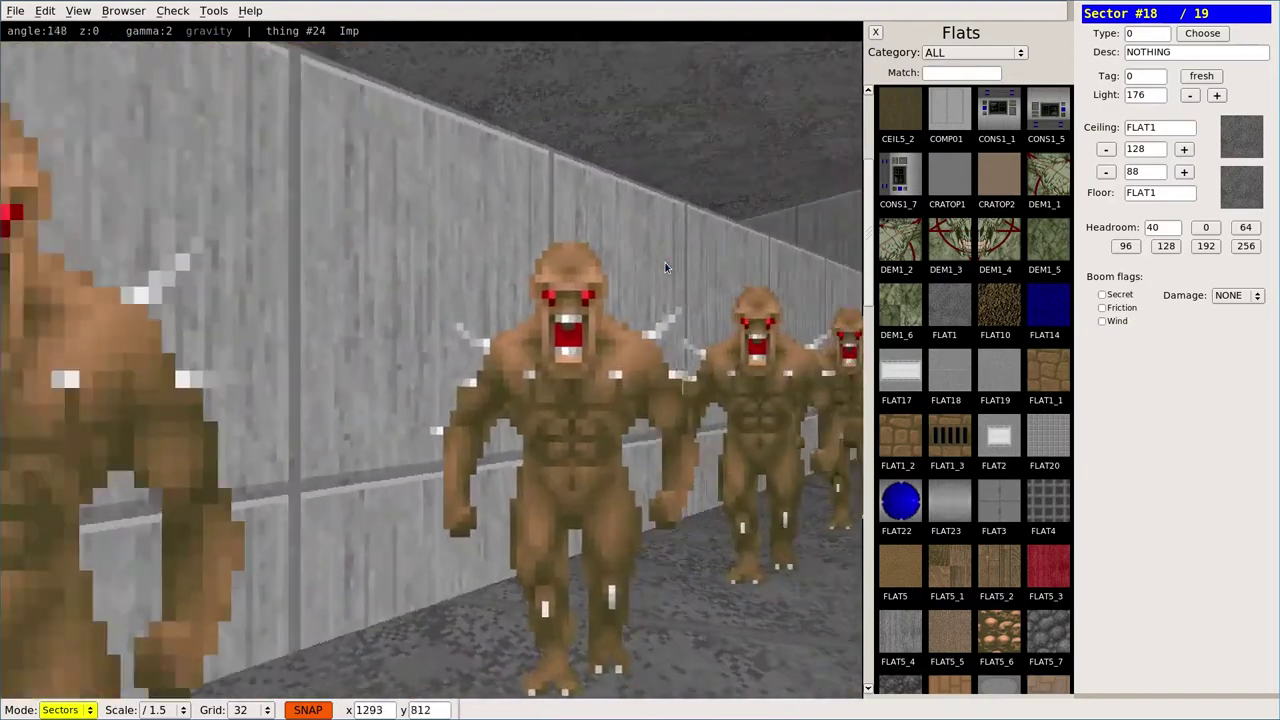
key("Left")
key("Down")
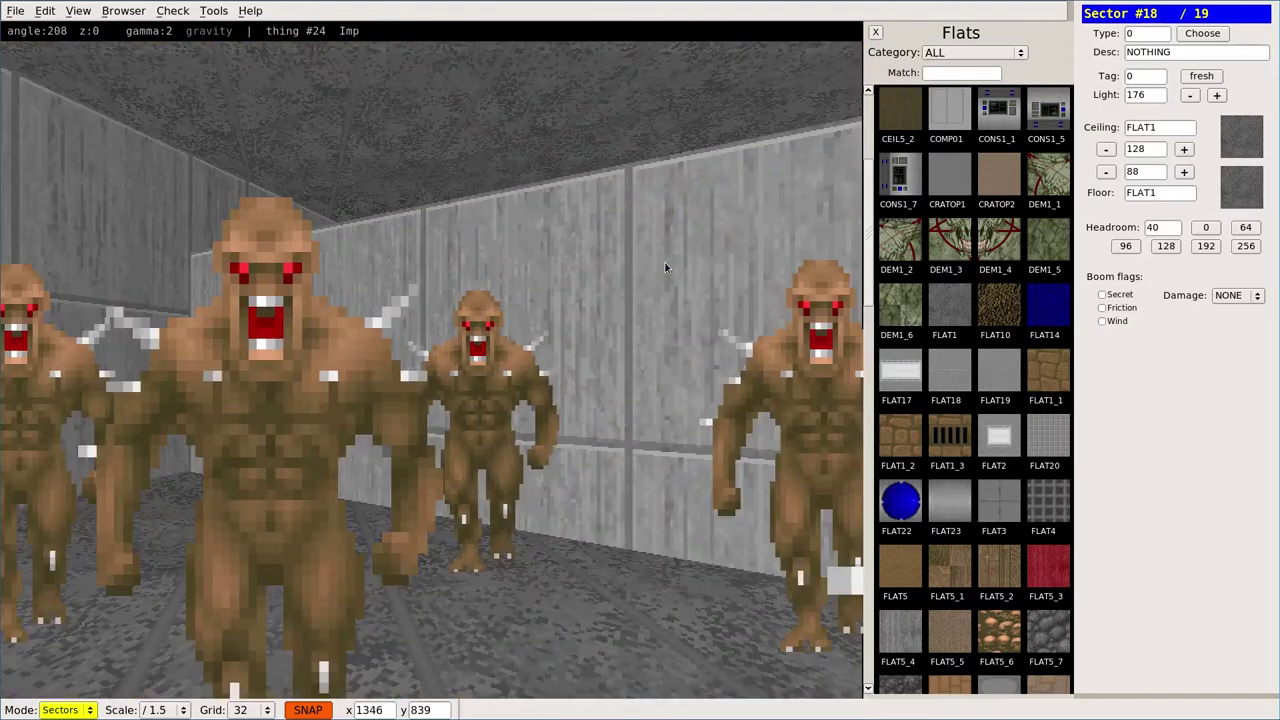
key("period")
key("period")
key("period")
key("period")
key("period")
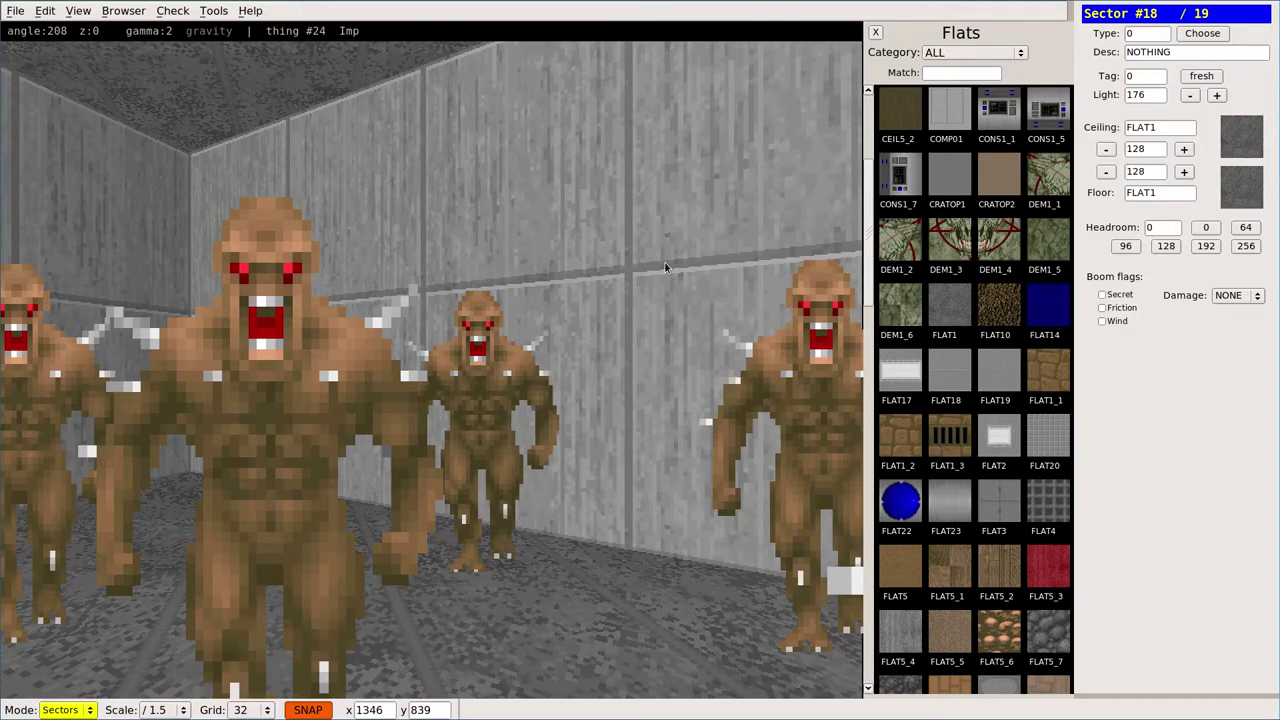
Step: Lower the strip sector's floor to 64, and return to the 2D map
key("Page_Down")
key("Right")
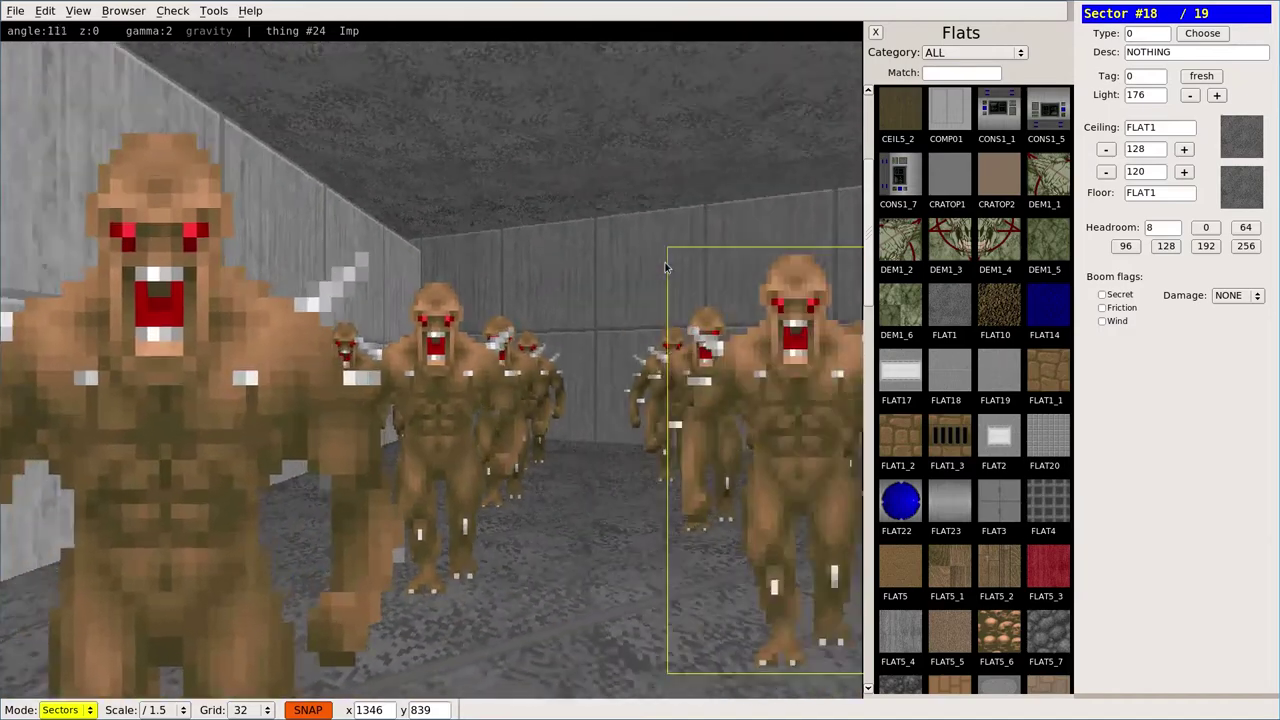
key("Up")
key("Left")
key("Left")
key("Up")
key("Right")
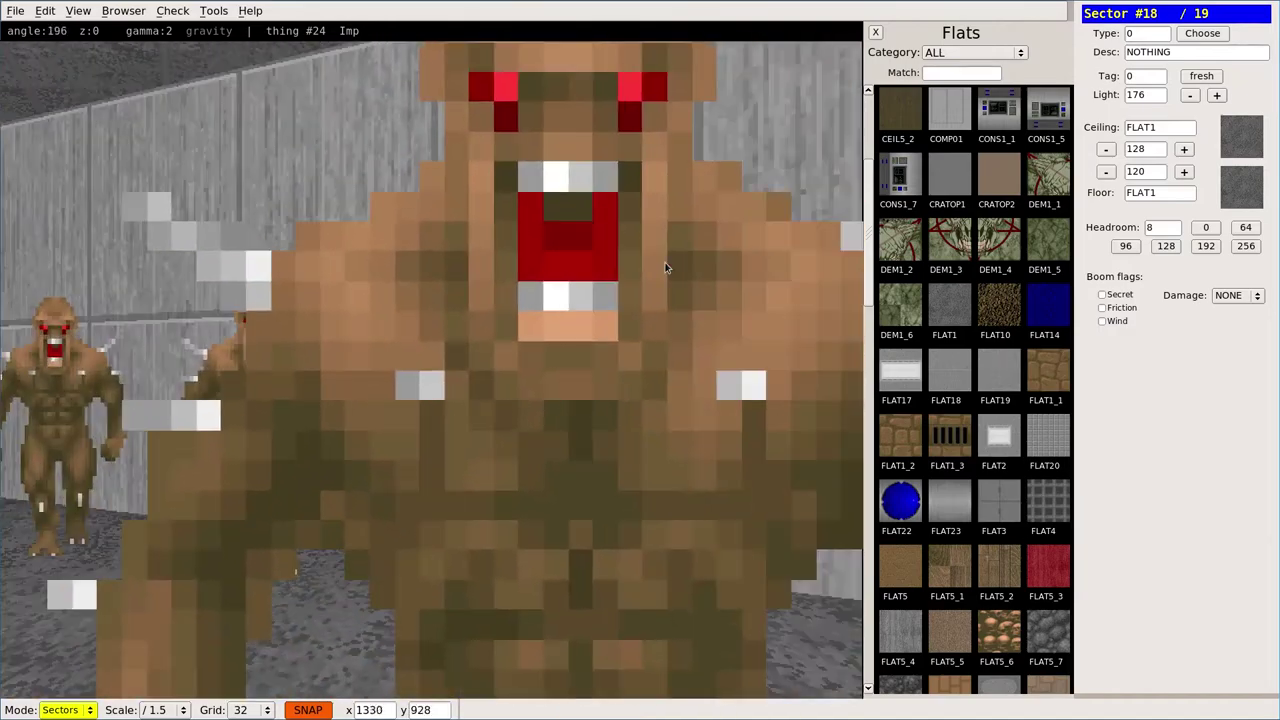
key("Tab")
key("Tab")
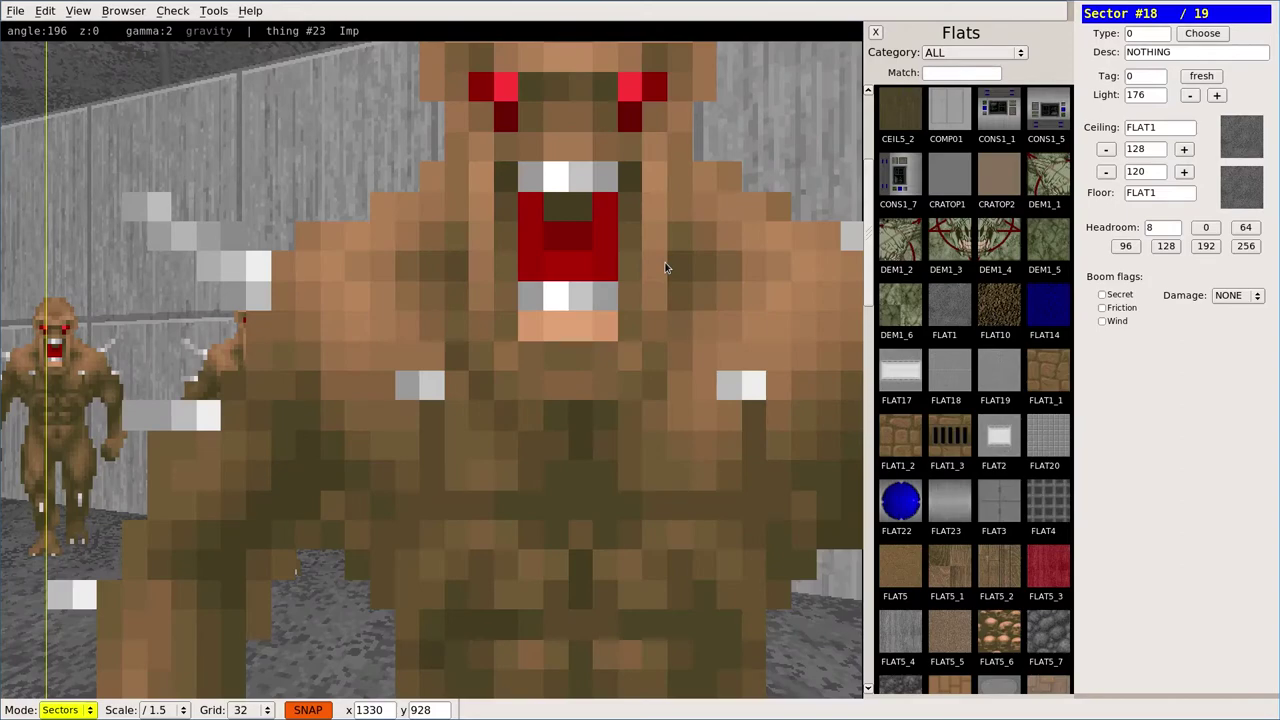
key("Page_Down")
key("Page_Down")
key("Page_Down")
key("Page_Down")
key("Page_Down")
key("Page_Down")
key("Page_Down")
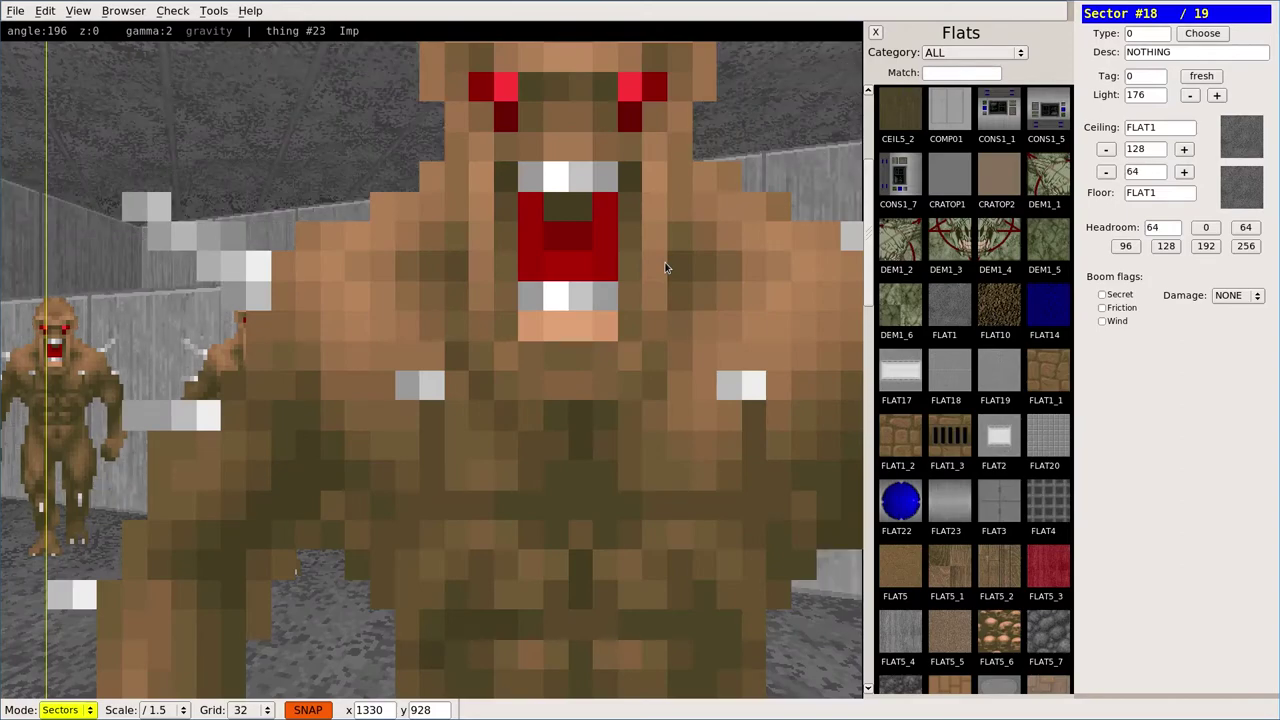
key("Down")
key("Down")
key("Down")
key("Down")
key("Tab")
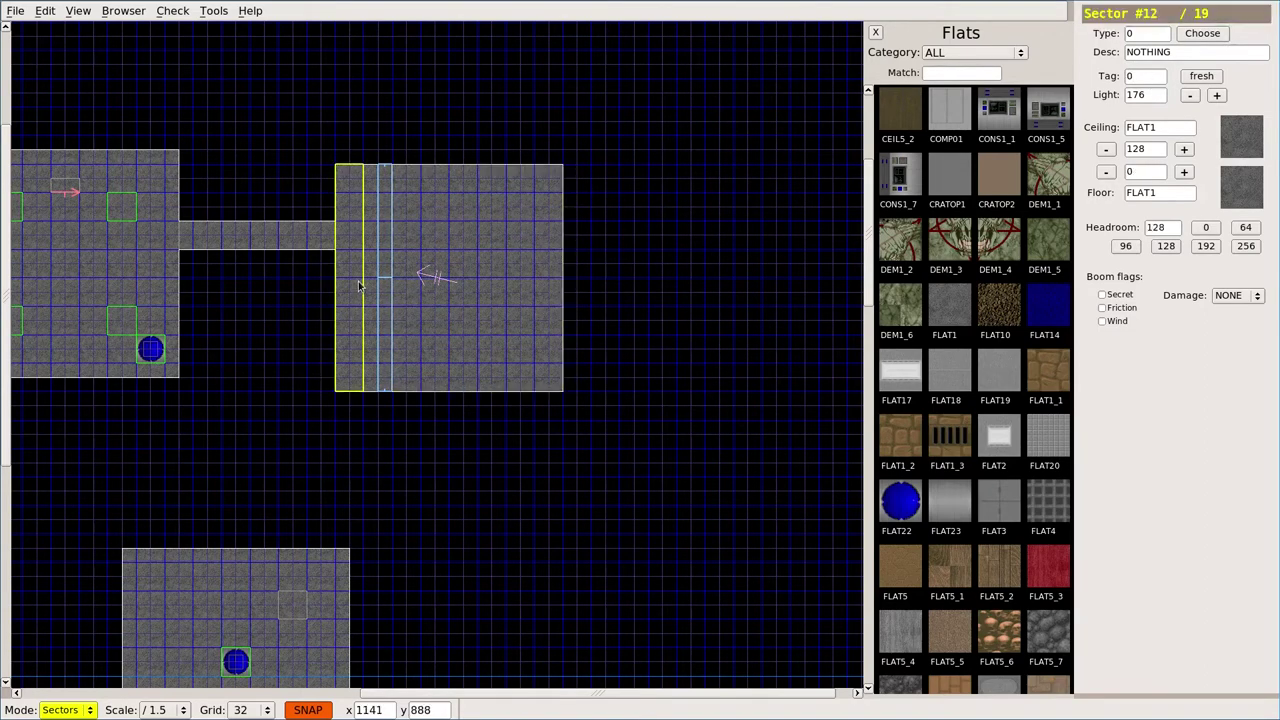
Step: Assign tag 8 to the raised strip sector in the monster closet so the switch controls it
left_click(371, 251)
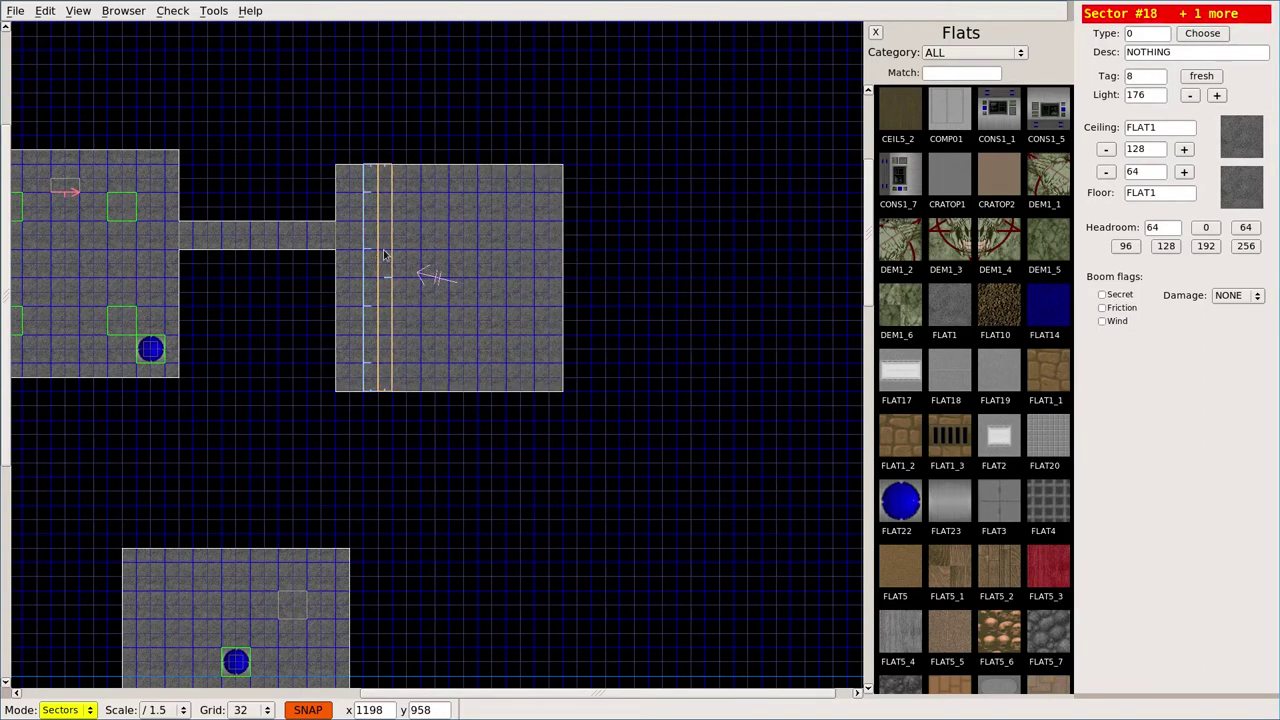
left_click(382, 257)
left_click(374, 265)
right_click_drag(194, 338, 518, 341)
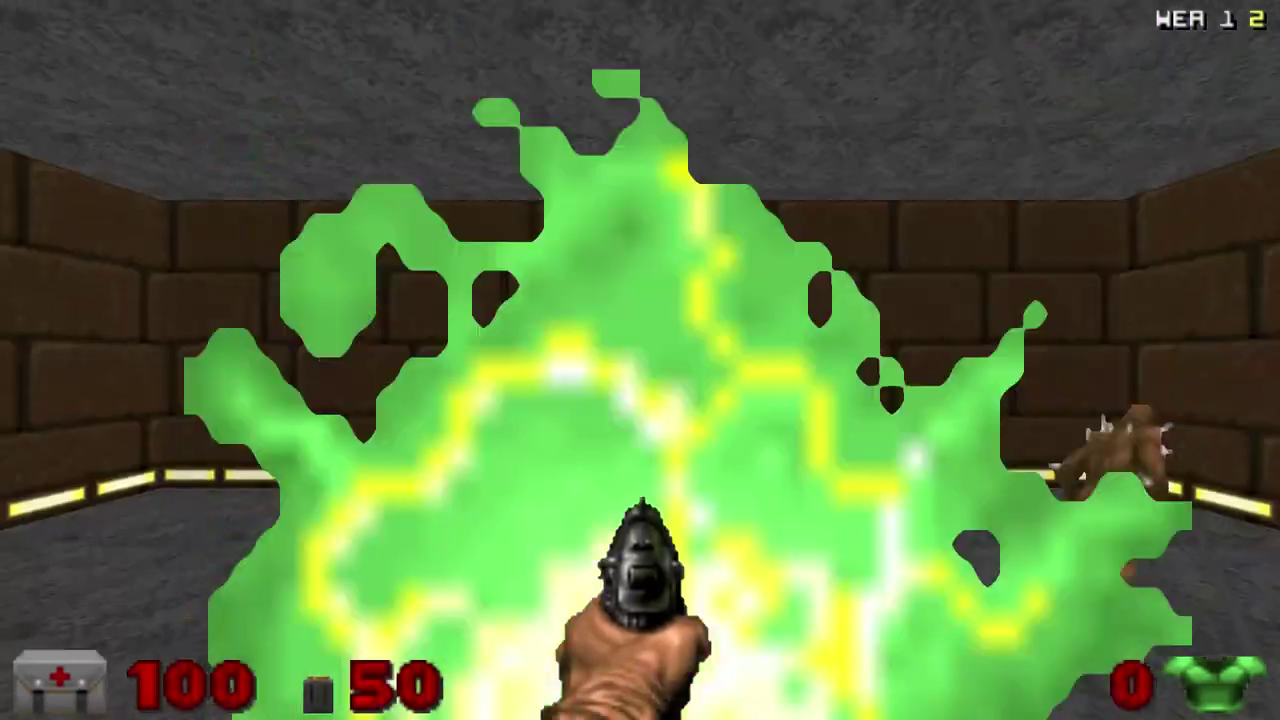
Step: Start a test game, teleport to the red-brick room and fire a shot to alert the imps before using the switch
key("w")
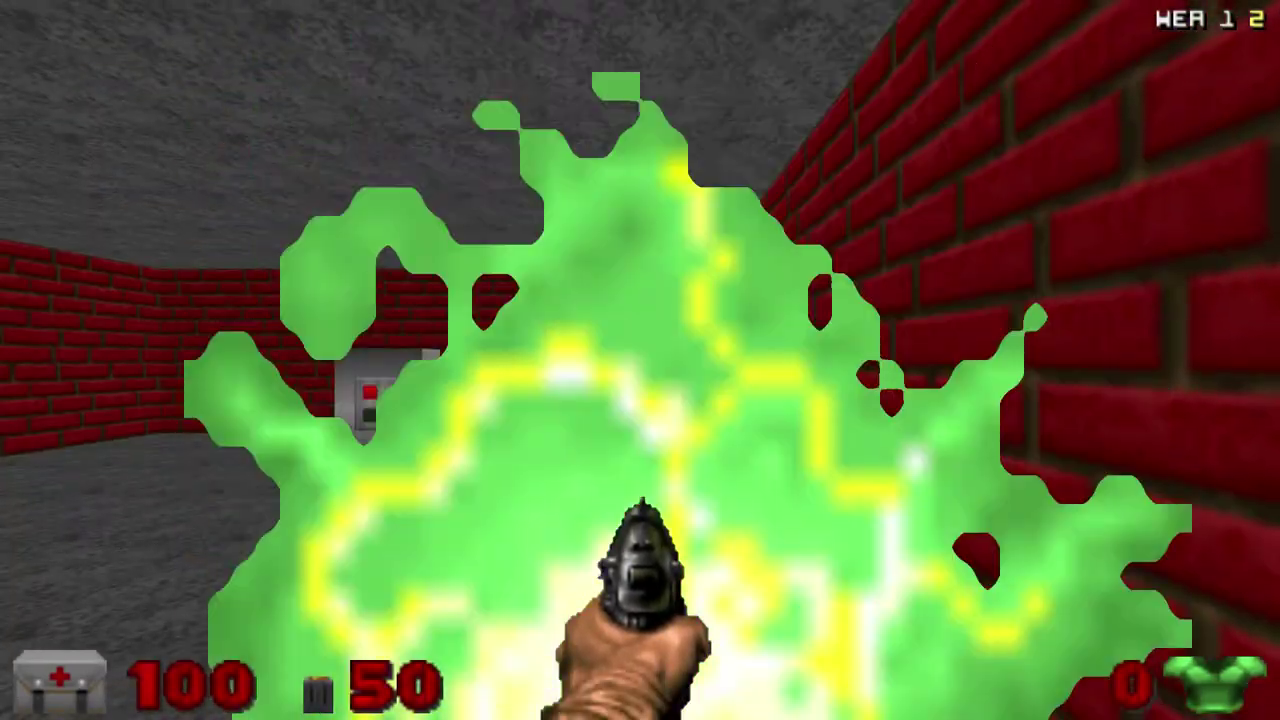
key("Left")
key("Right")
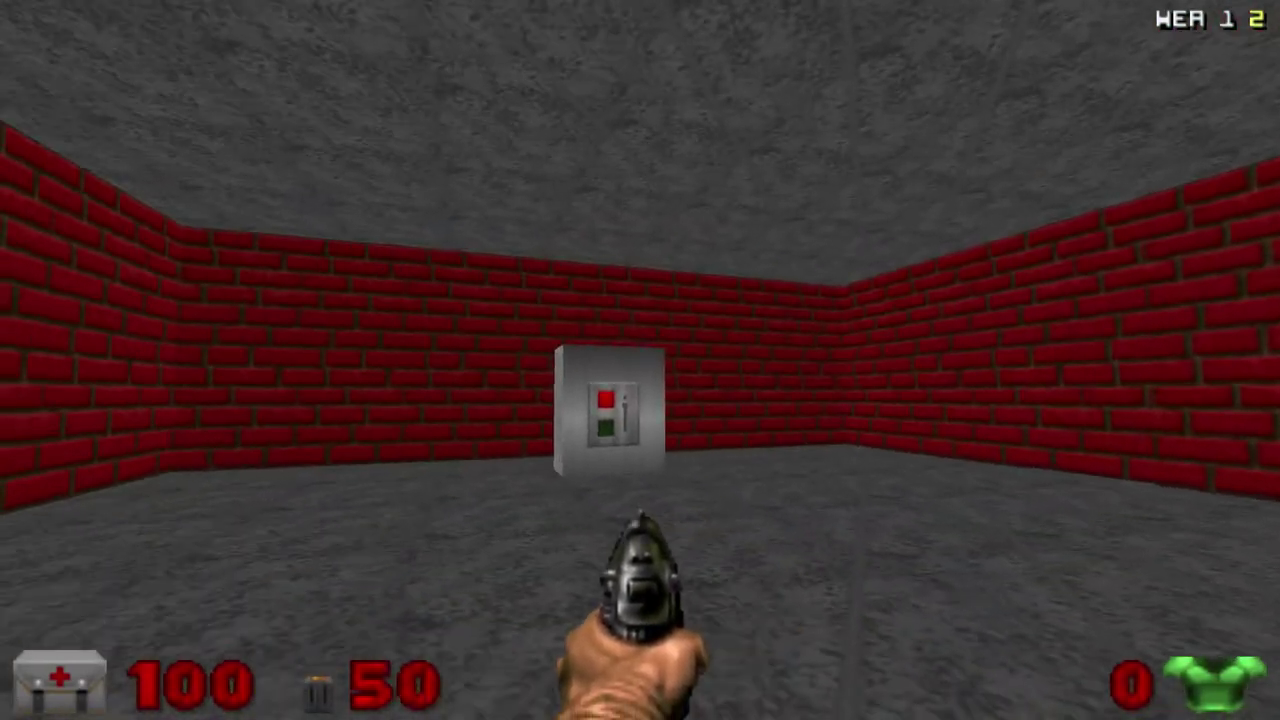
key("w")
key("w")
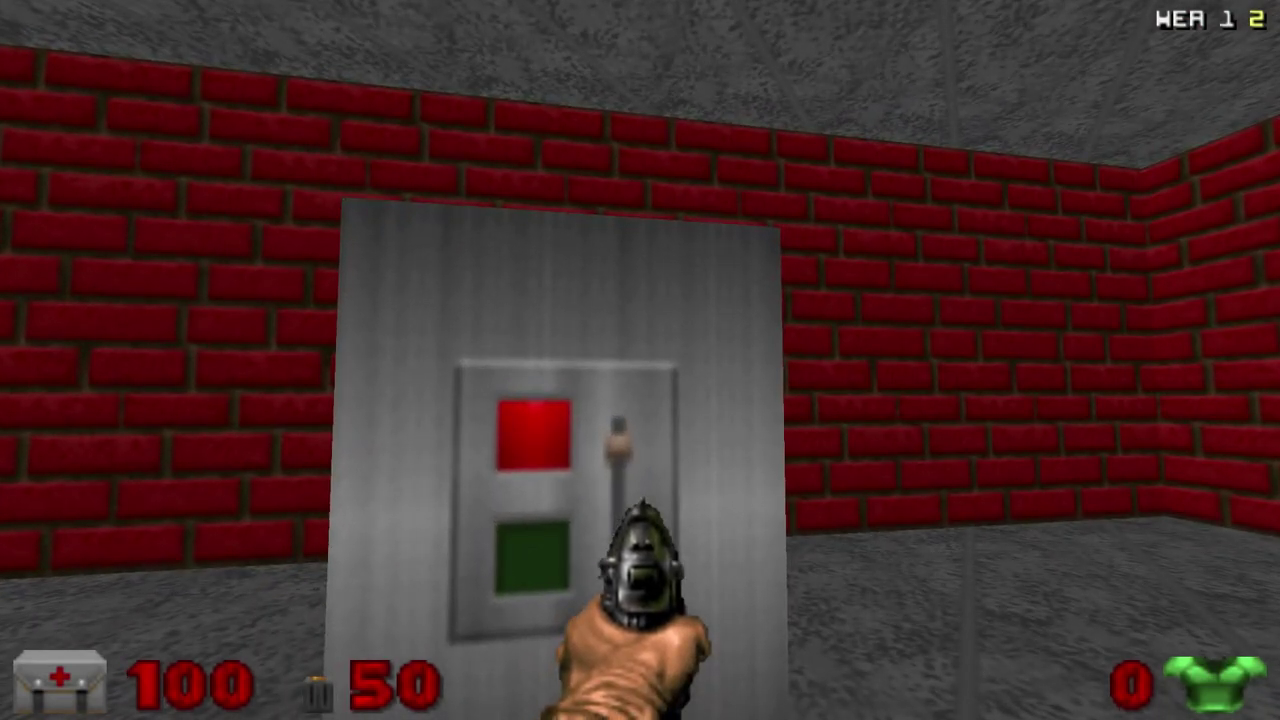
key("Right")
key("ctrl")
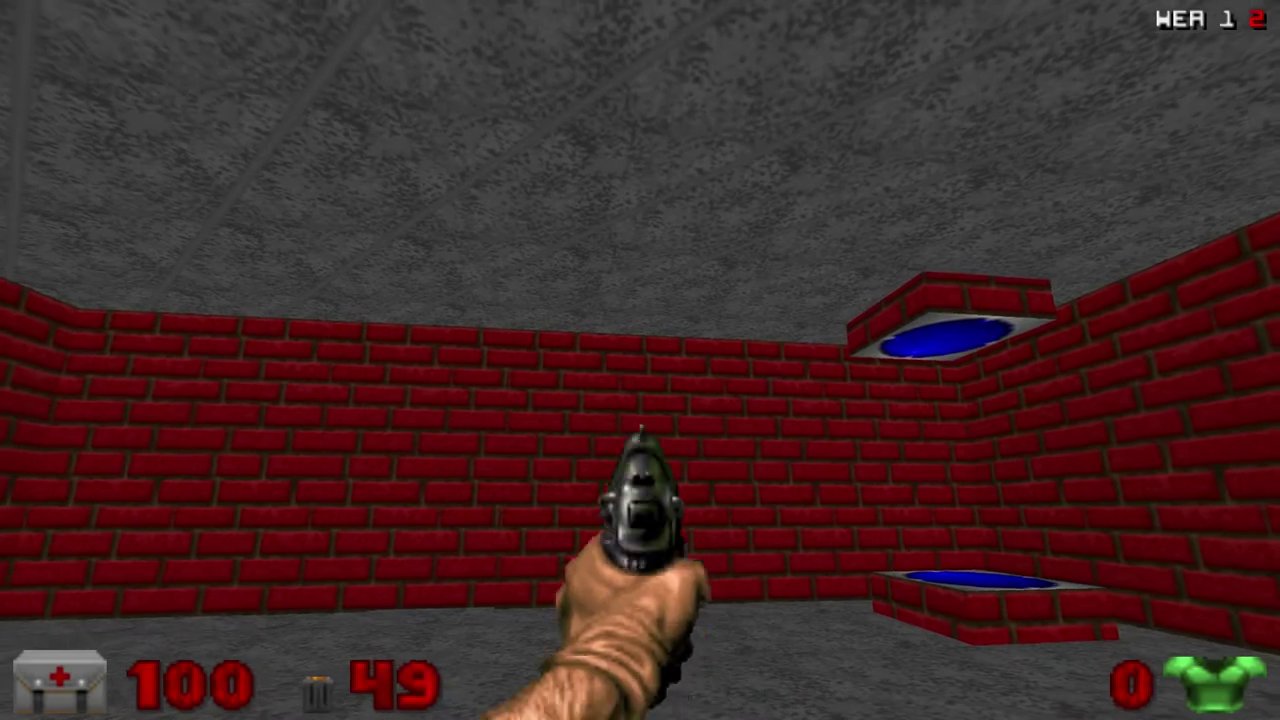
key("Left")
key("Right")
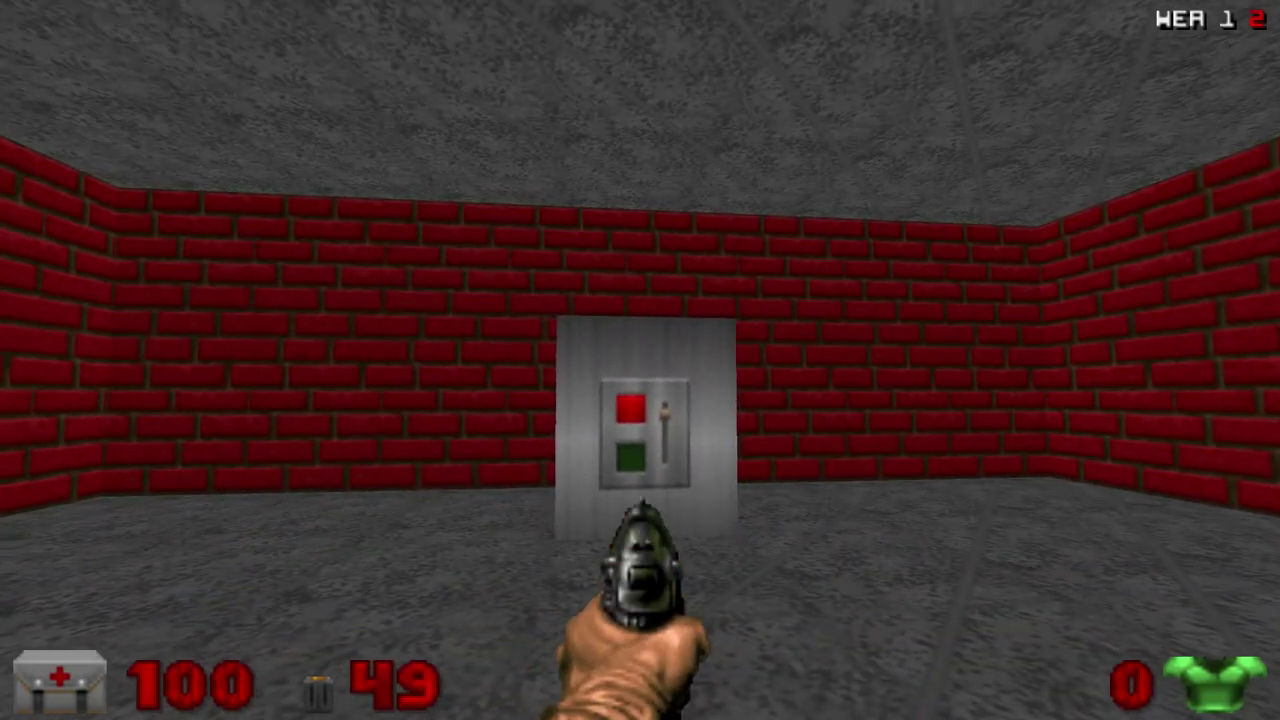
Step: Use the switch in game, and watch the lowering corridor wall and the teleport exits for released imps
key("Right")
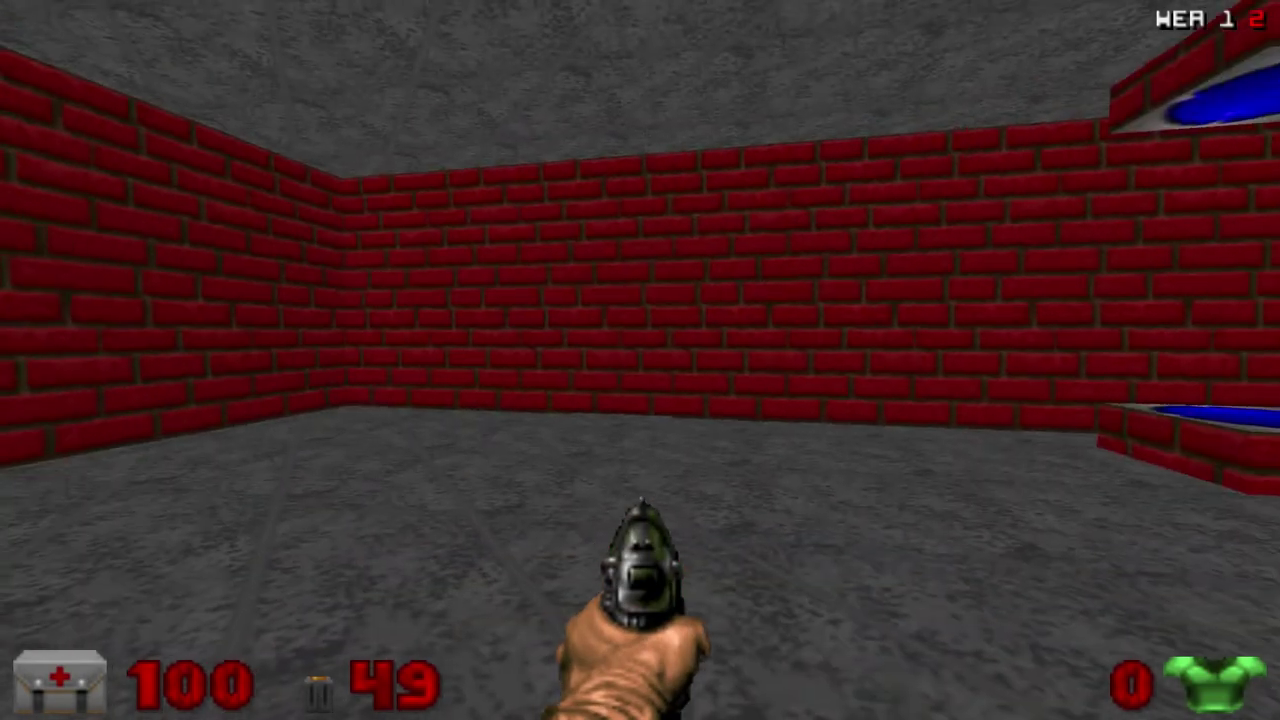
key("Left")
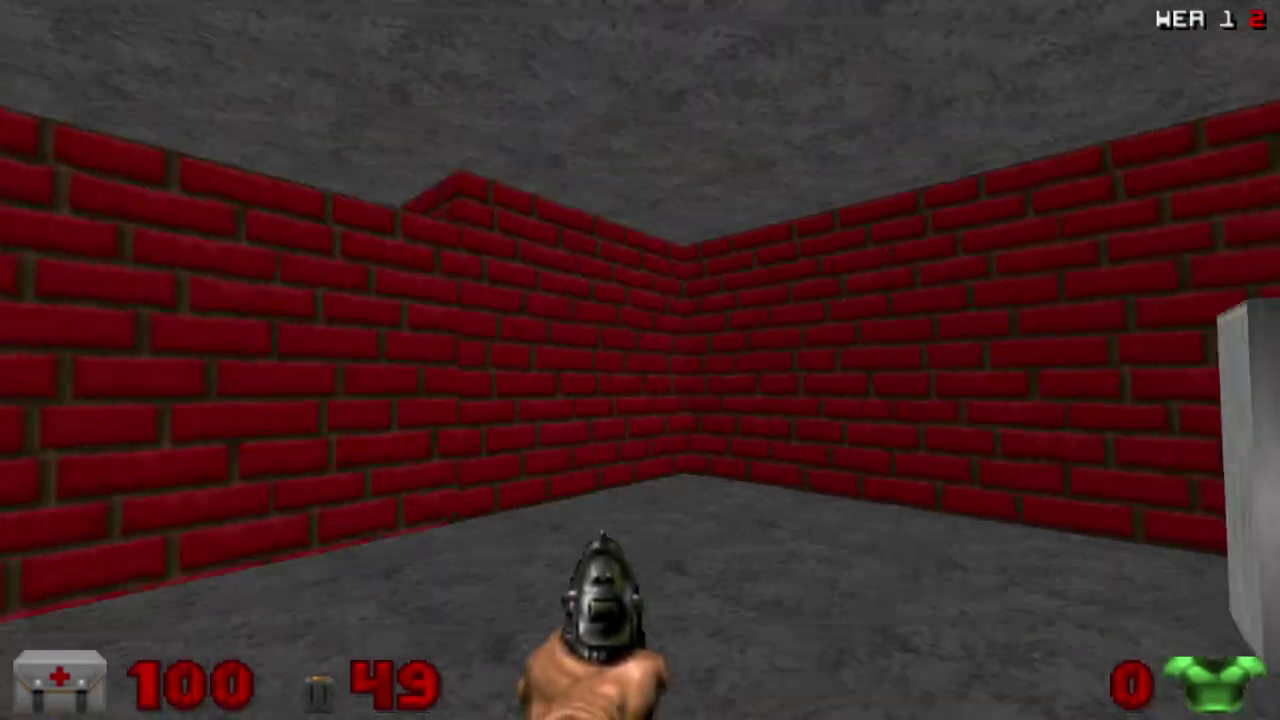
key("w")
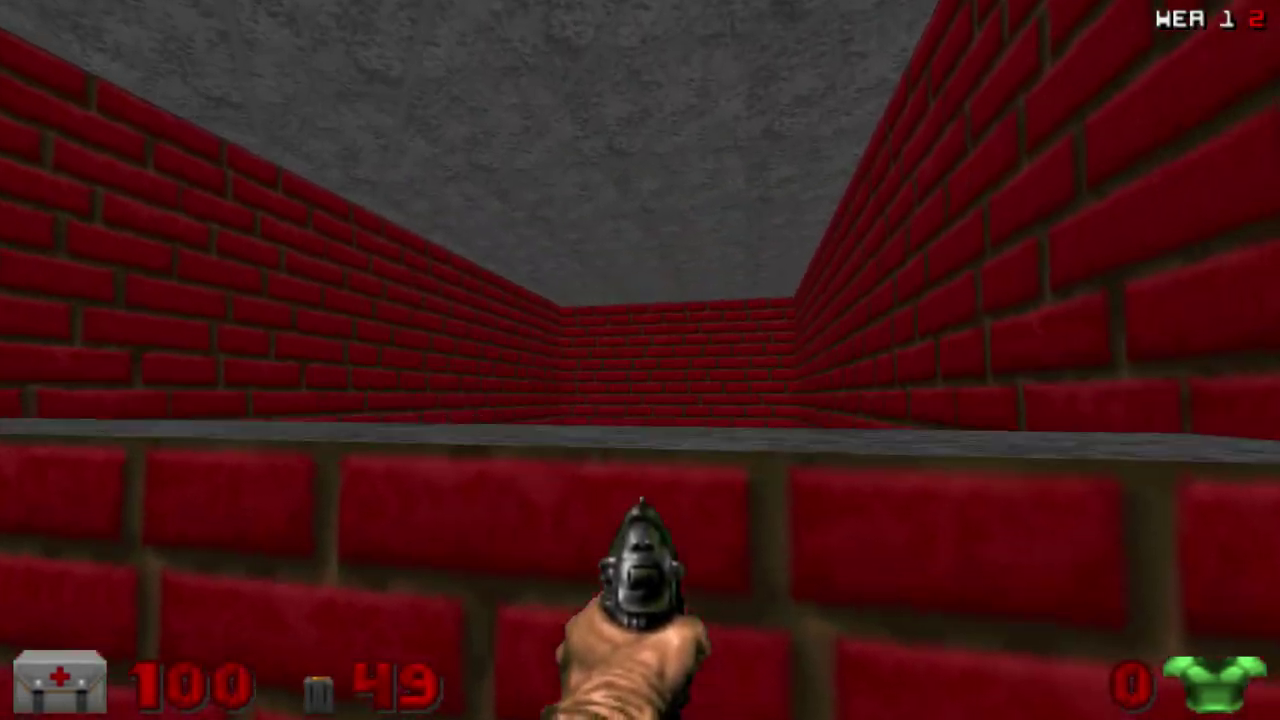
key("s")
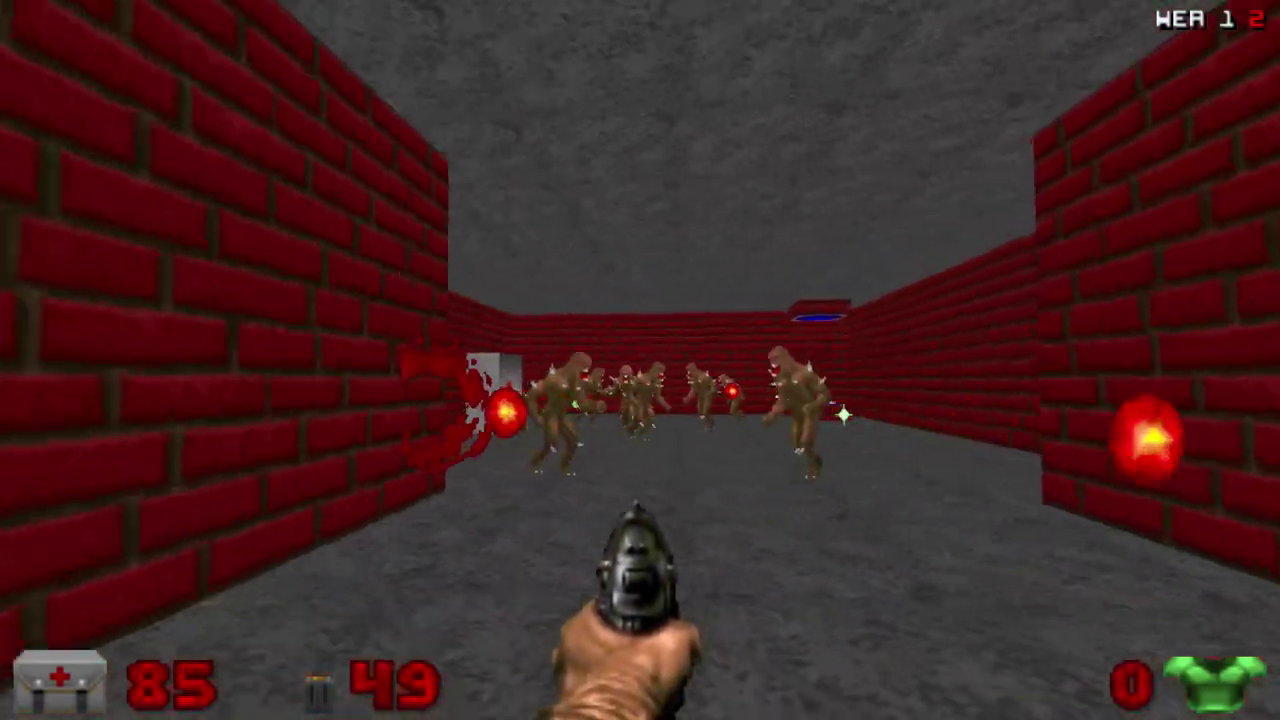
key("Down")
key("Right")
key("d")
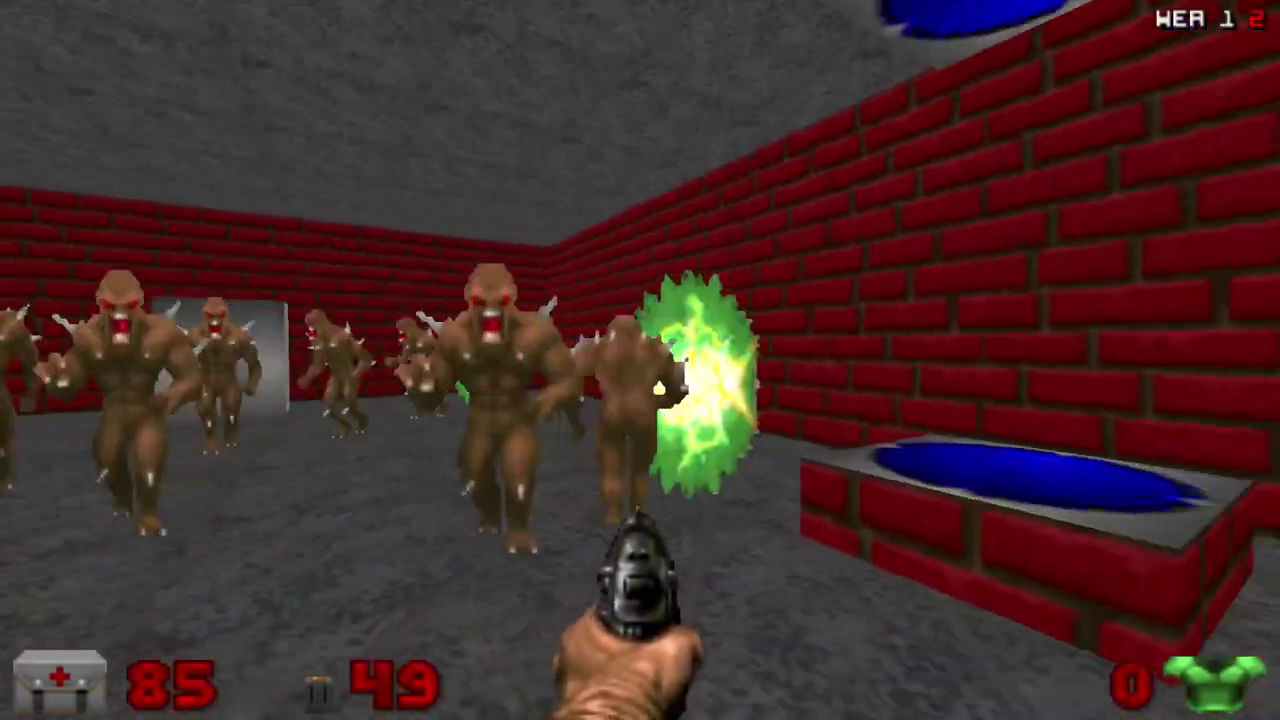
Step: Quit the running test game and return to the 2D map
key("a")
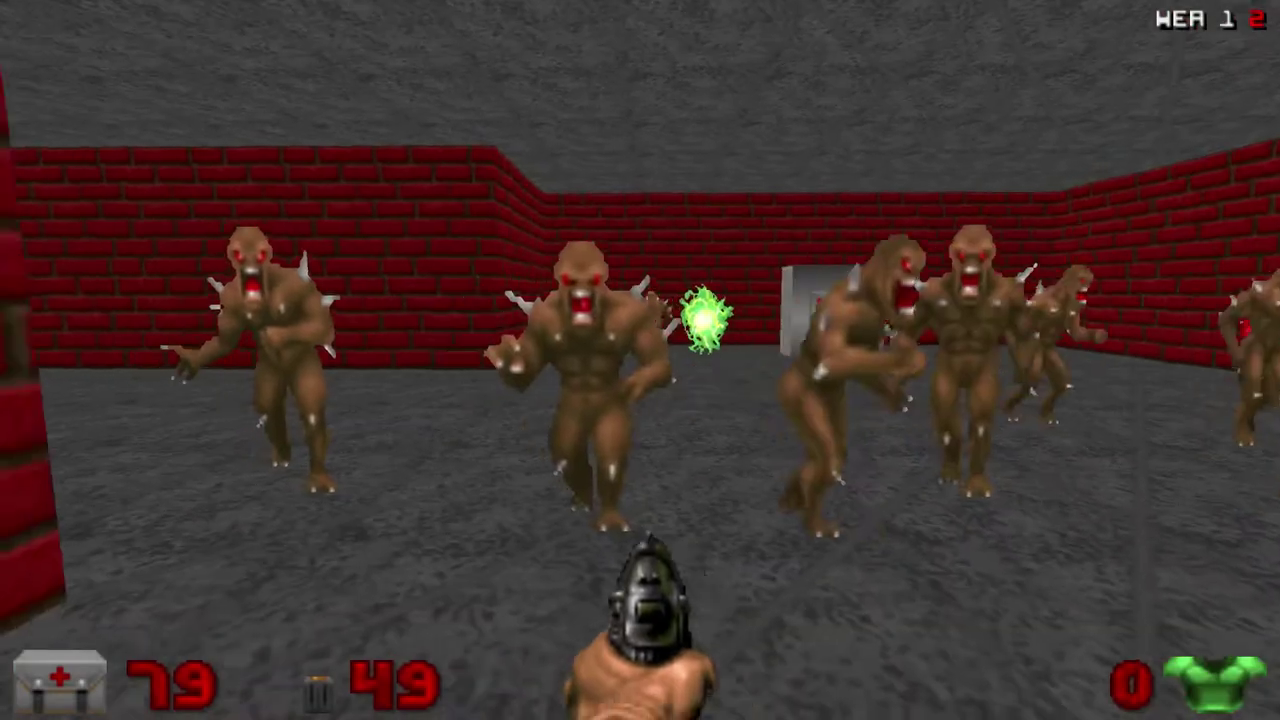
key("Escape")
key("Up")
key("Return")
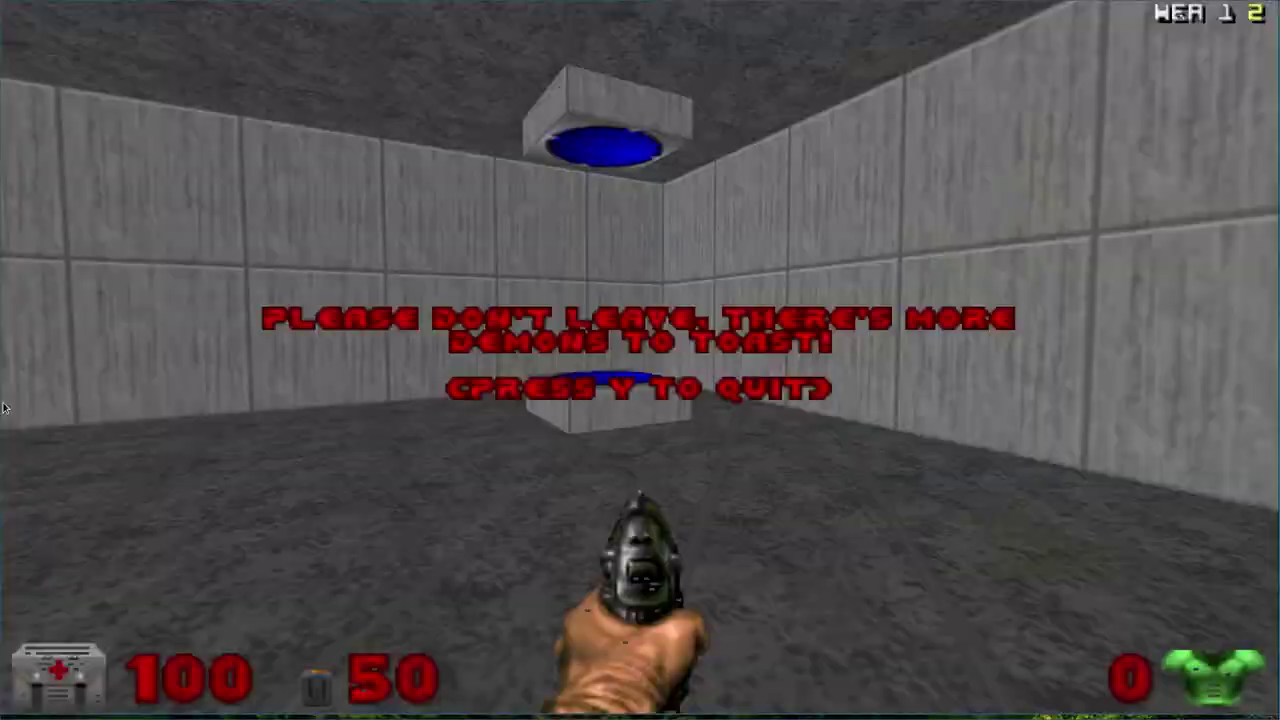
key("y")
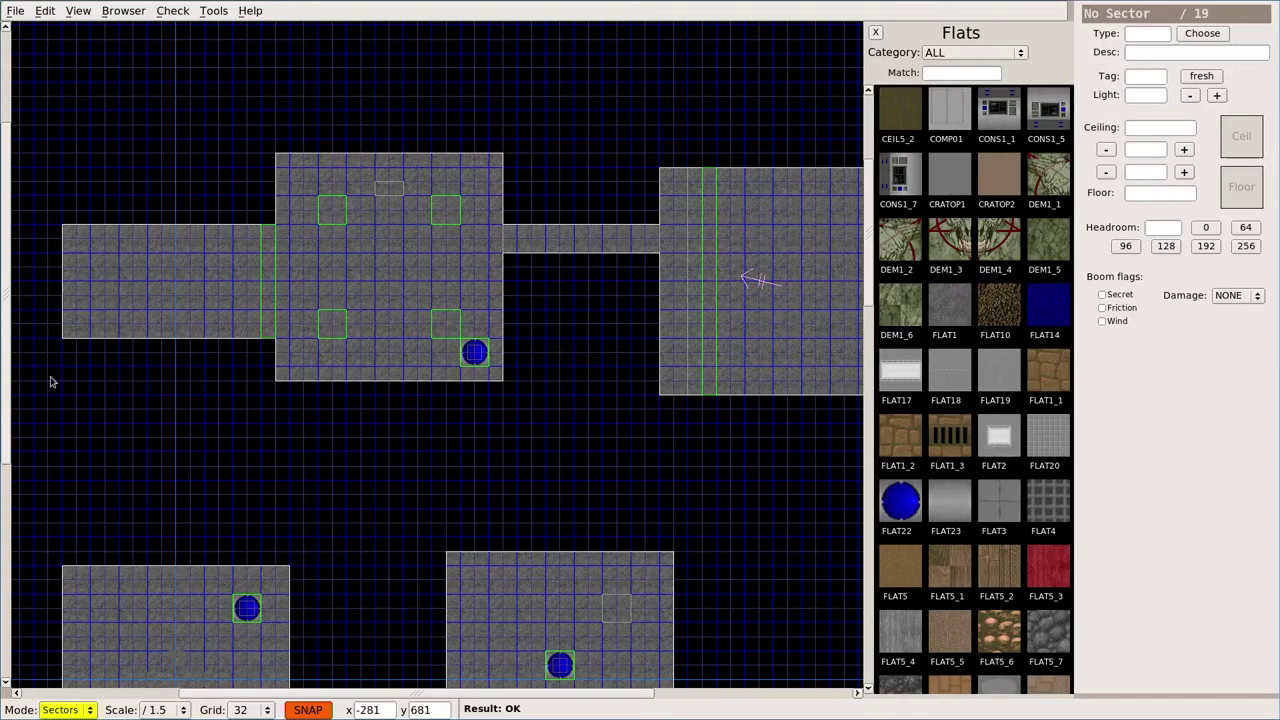
left_click(421, 298)
key("t")
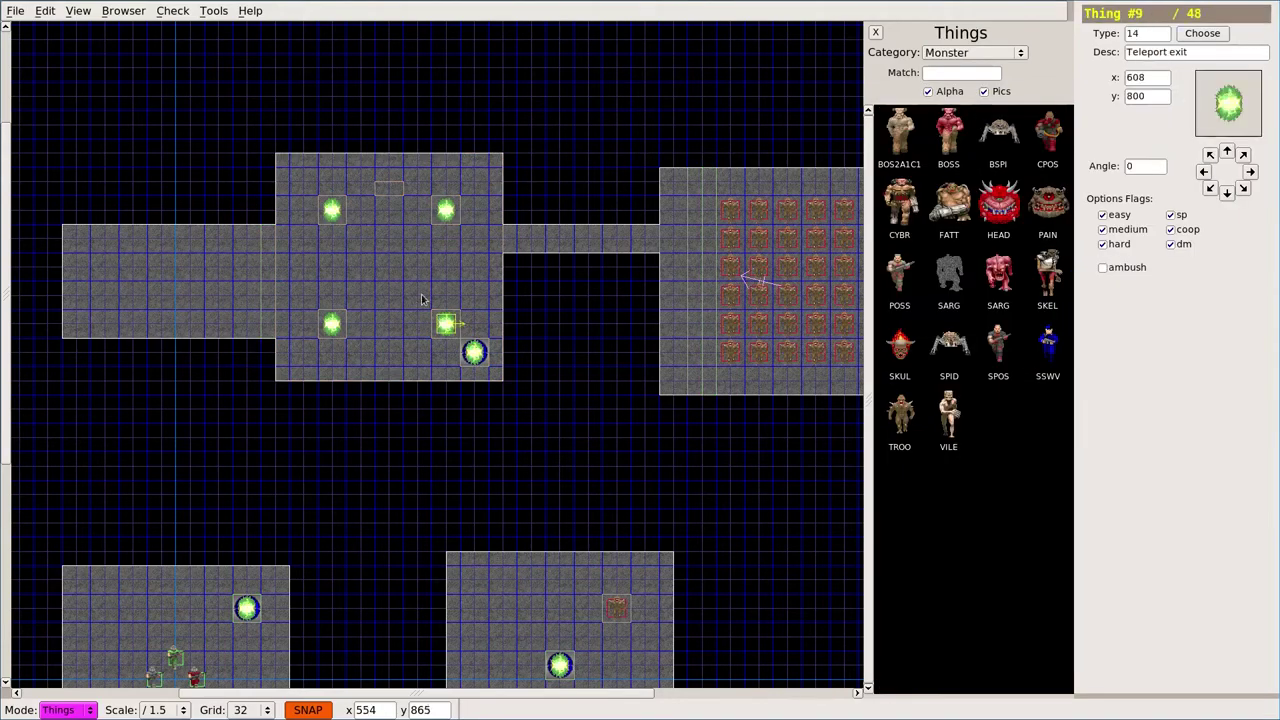
left_click(1047, 134)
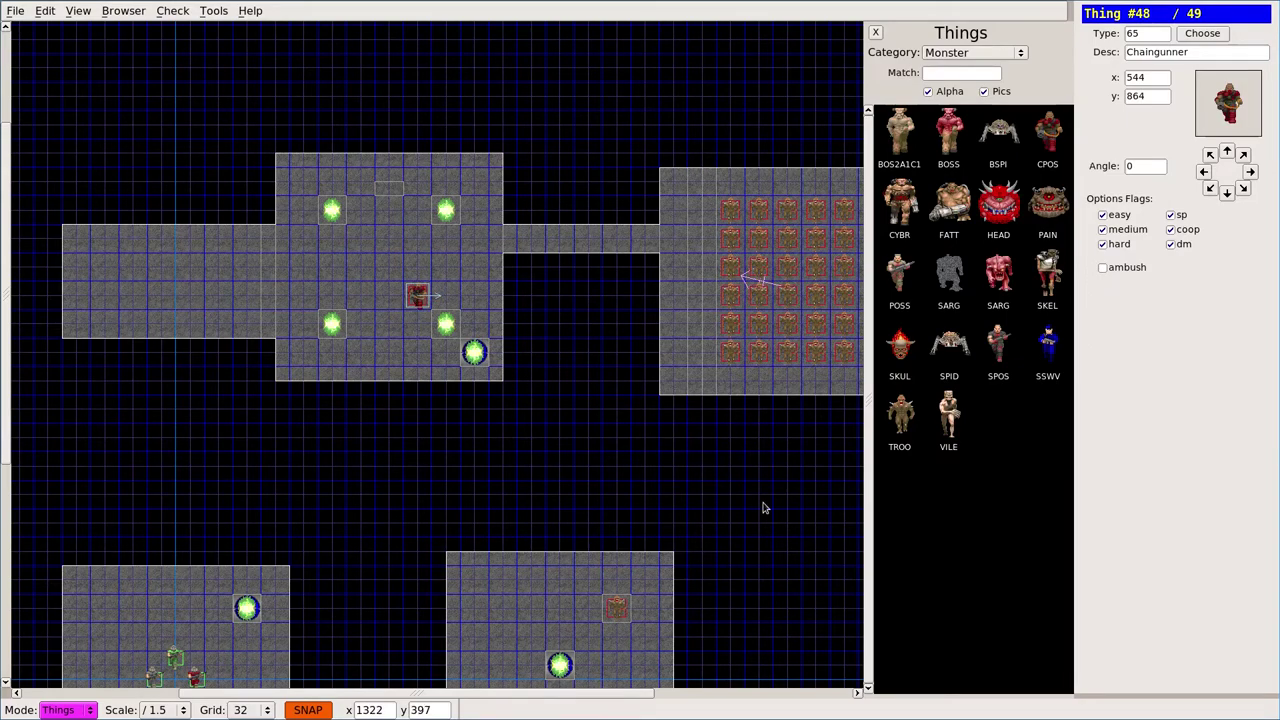
scroll(763, 522, "down", 1)
middle_click_drag(763, 522, 710, 307)
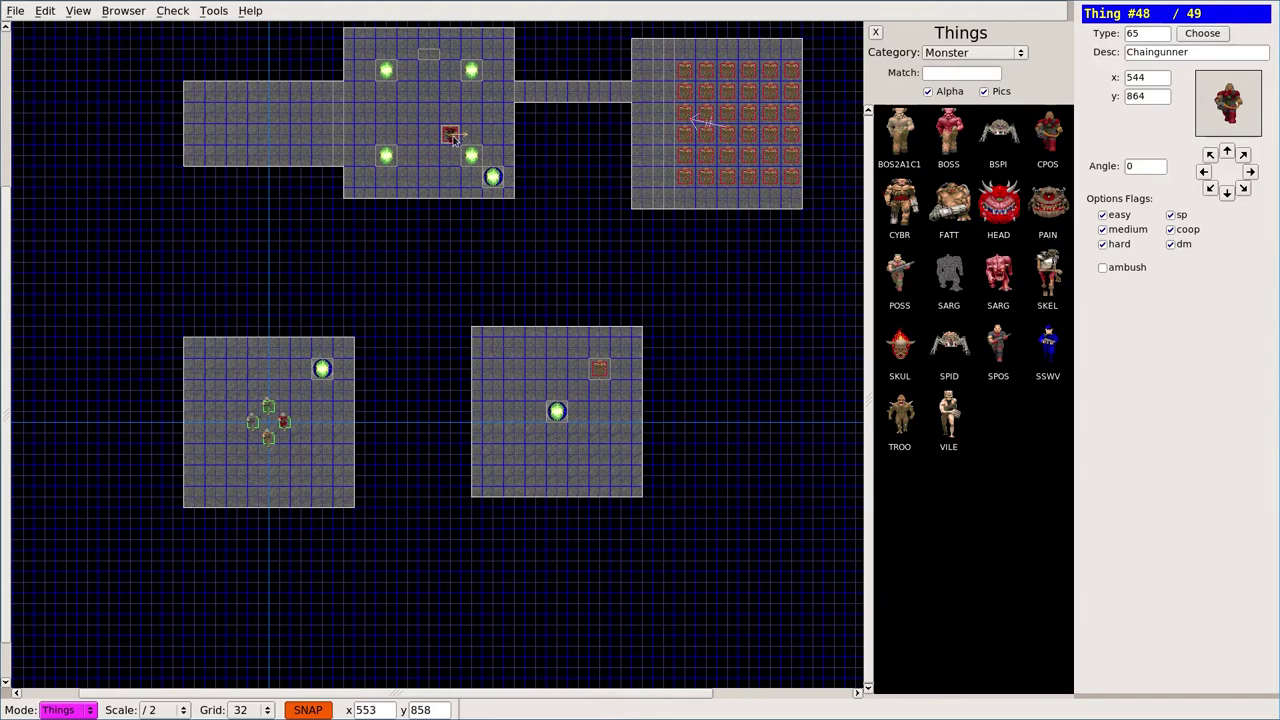
key("Delete")
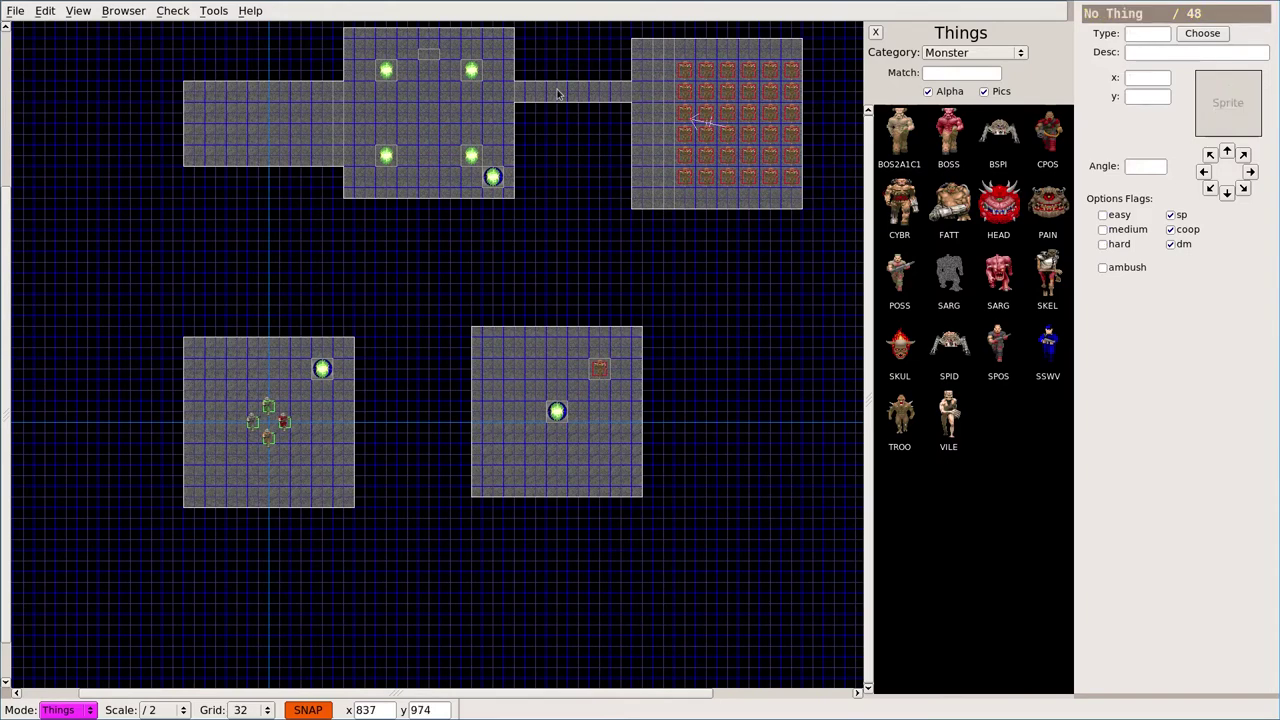
Step: Draw an L-shaped connecting corridor 96 units wide from the monster closet's south wall to the brown-brick room's east wall
key("v")
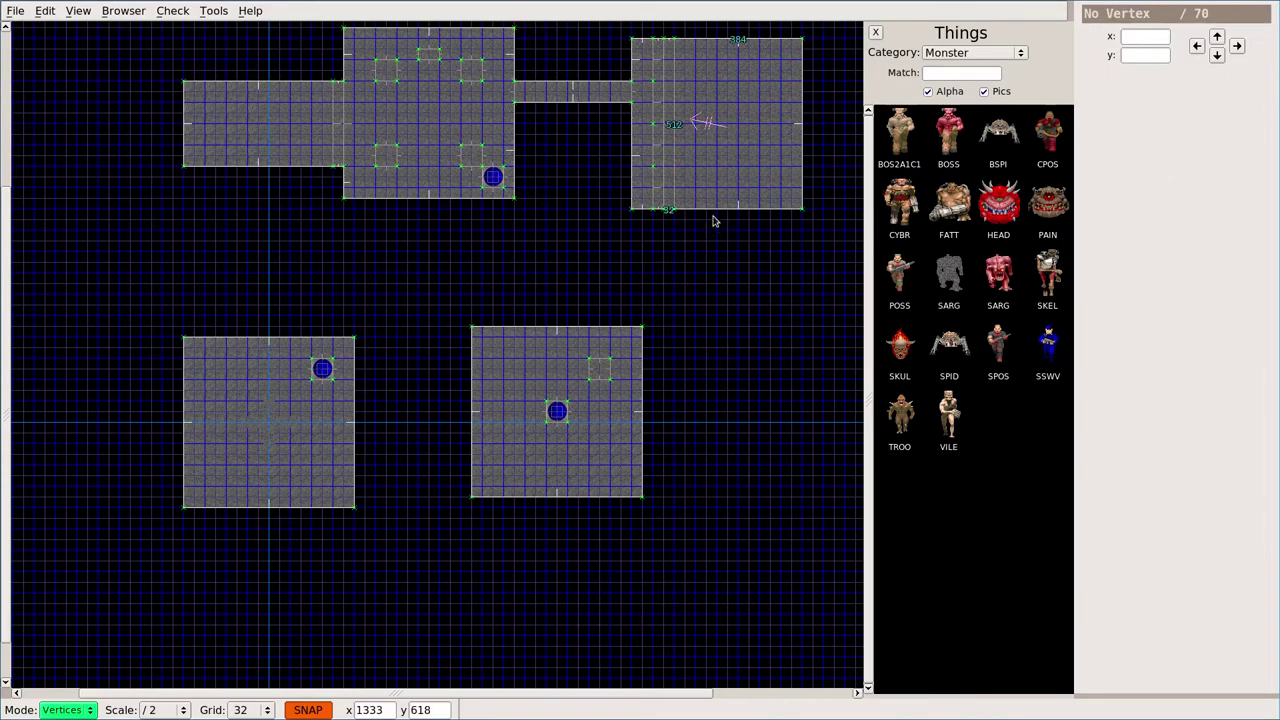
left_click(716, 210)
left_click(716, 401)
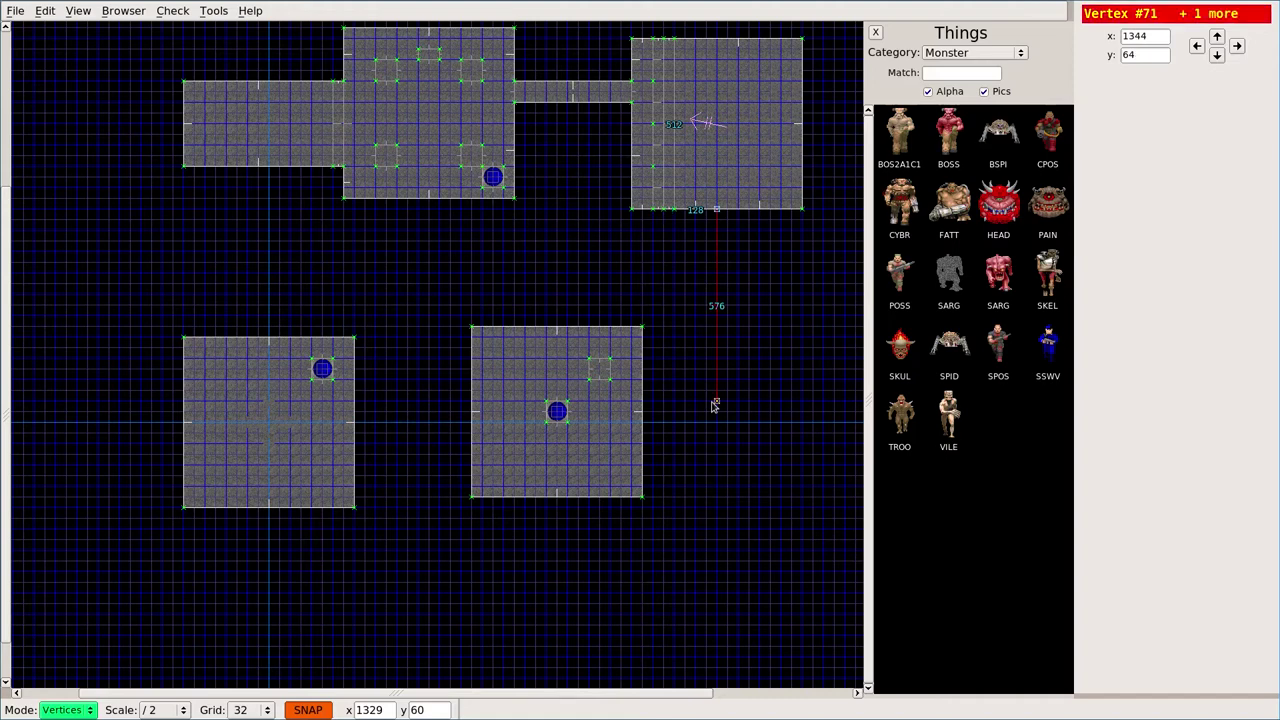
left_click(642, 401)
left_click(643, 434)
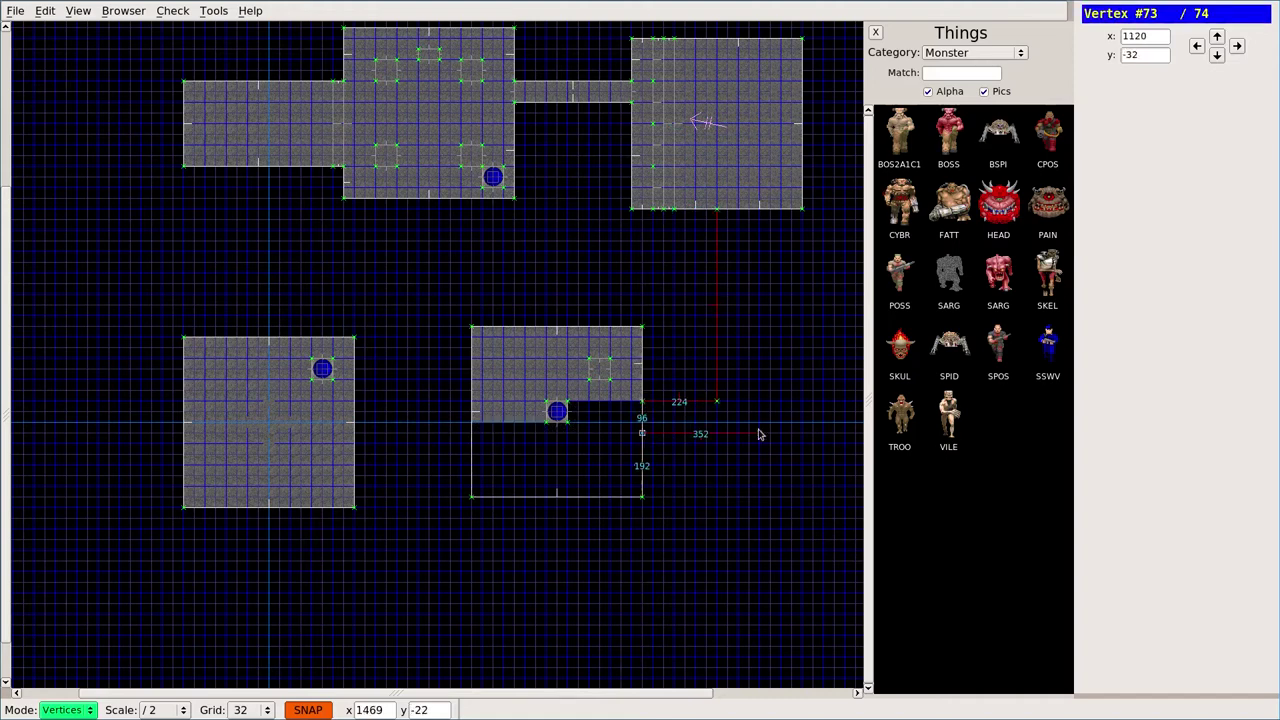
left_click(751, 433)
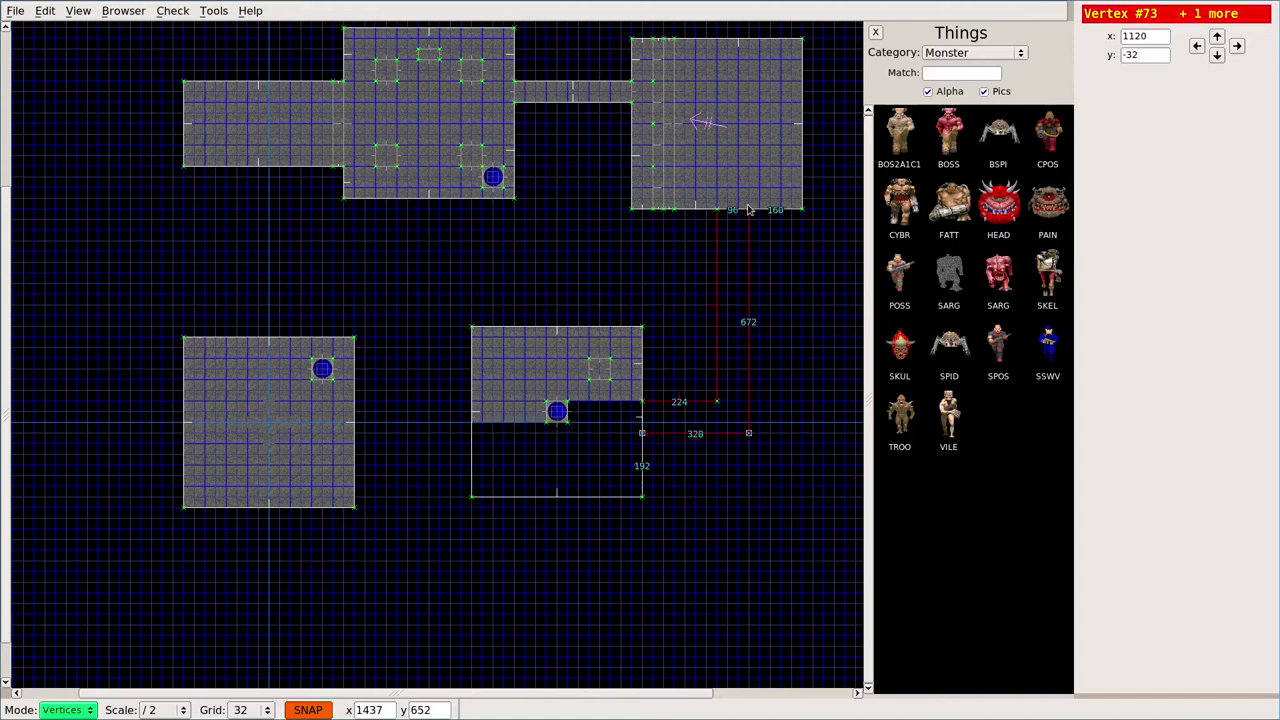
left_click(748, 210)
Step: Set the new L-shaped corridor sector's ceiling height to 1, keeping its floor at 0
key("s")
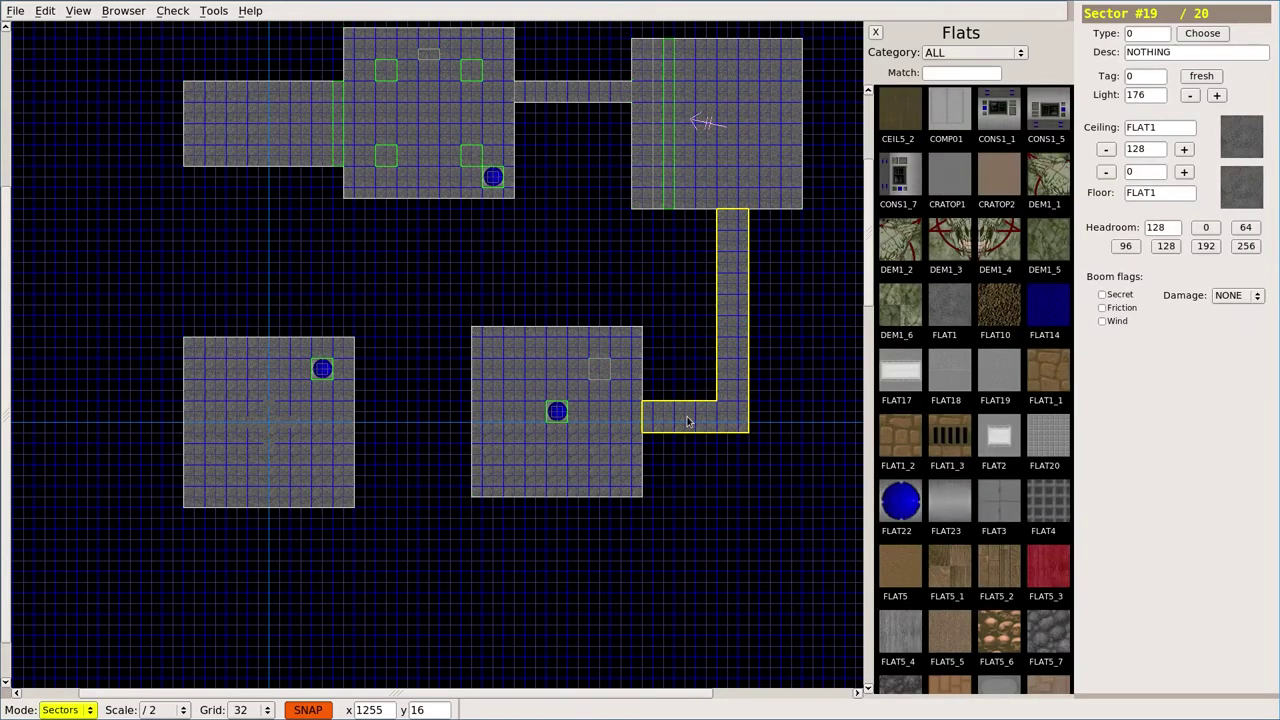
left_click(687, 421)
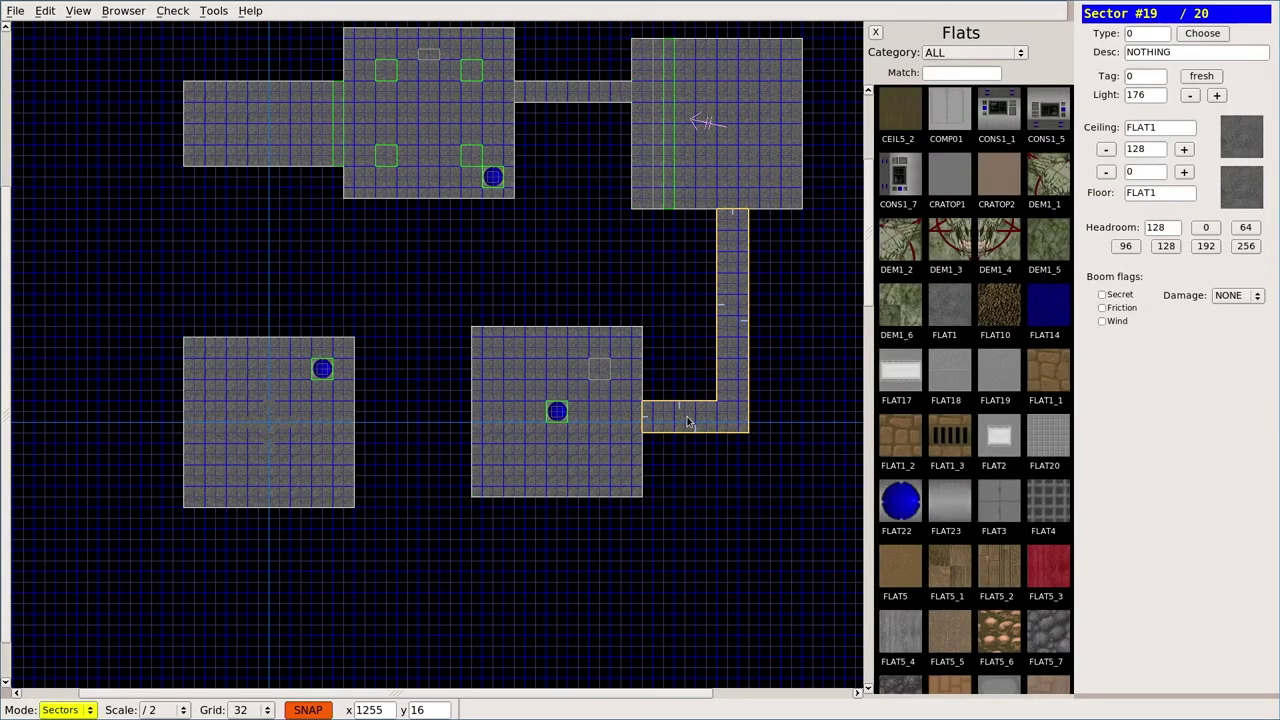
left_click(1205, 229)
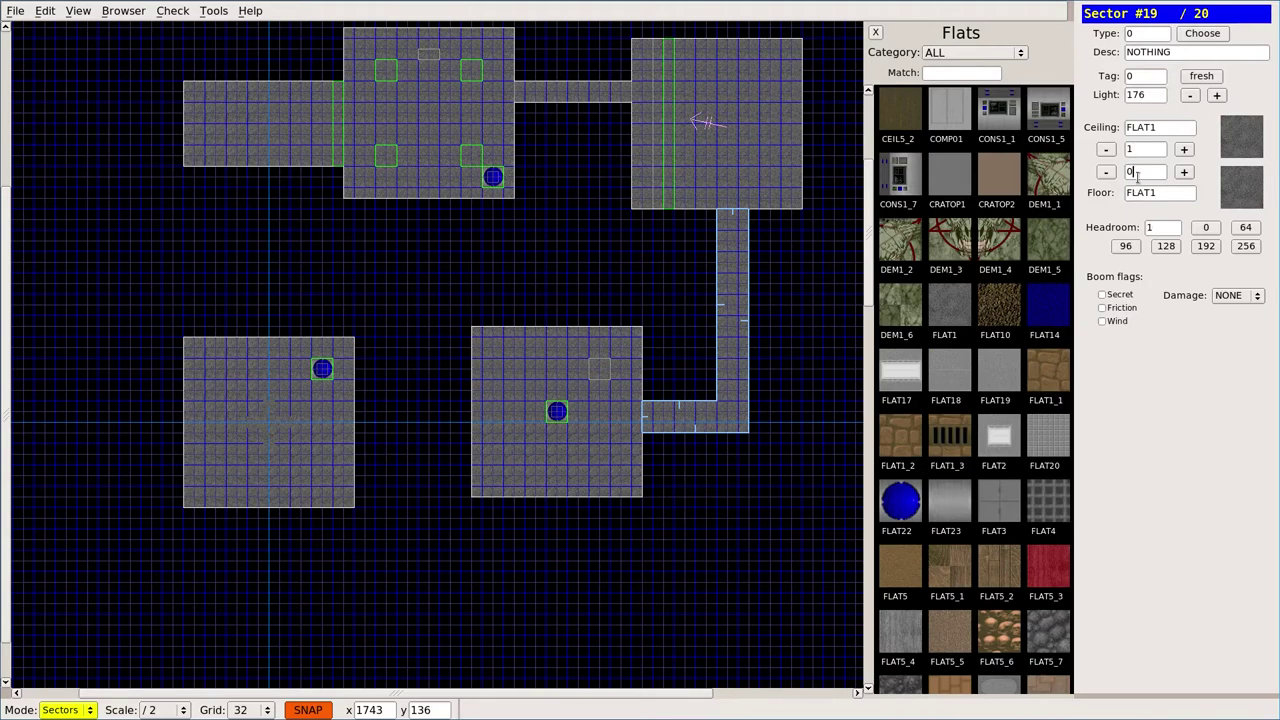
Step: Select the brown-brick room sector as well and inspect its wall around the corridor opening in the 3D view
left_click(591, 439)
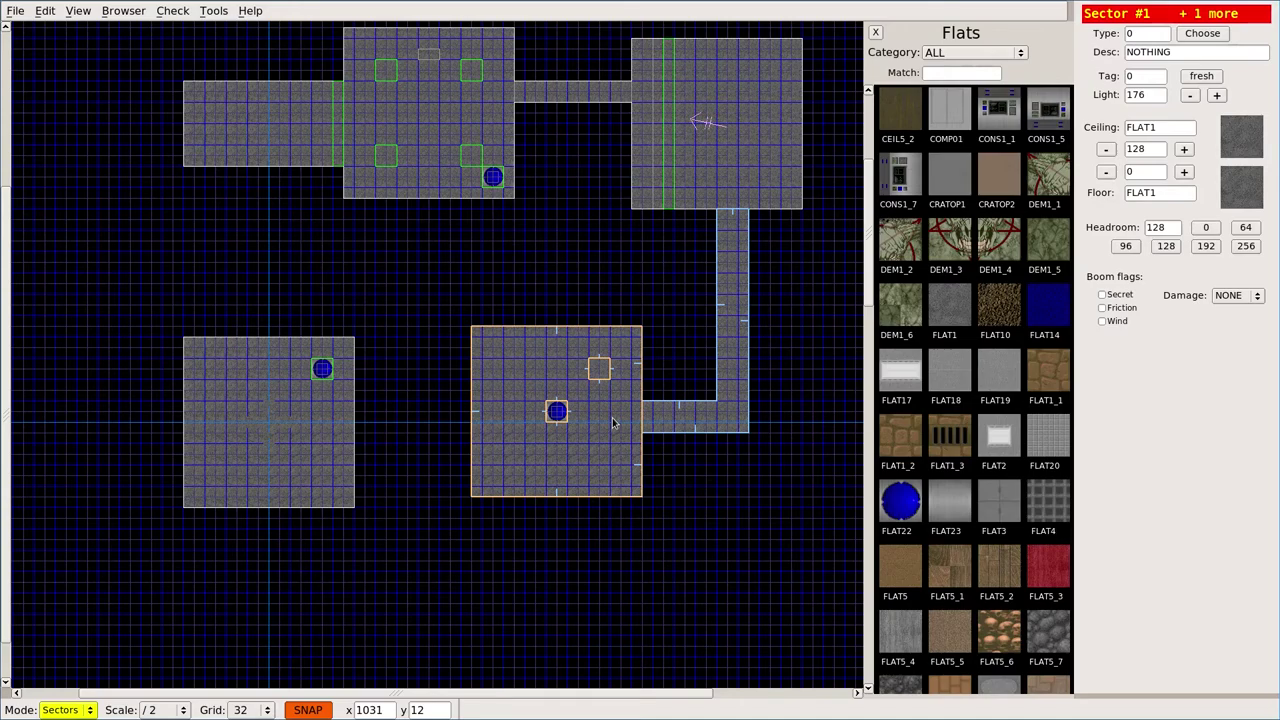
key("Tab")
key("Tab")
key("Tab")
key("Right")
key("Left")
key("Down")
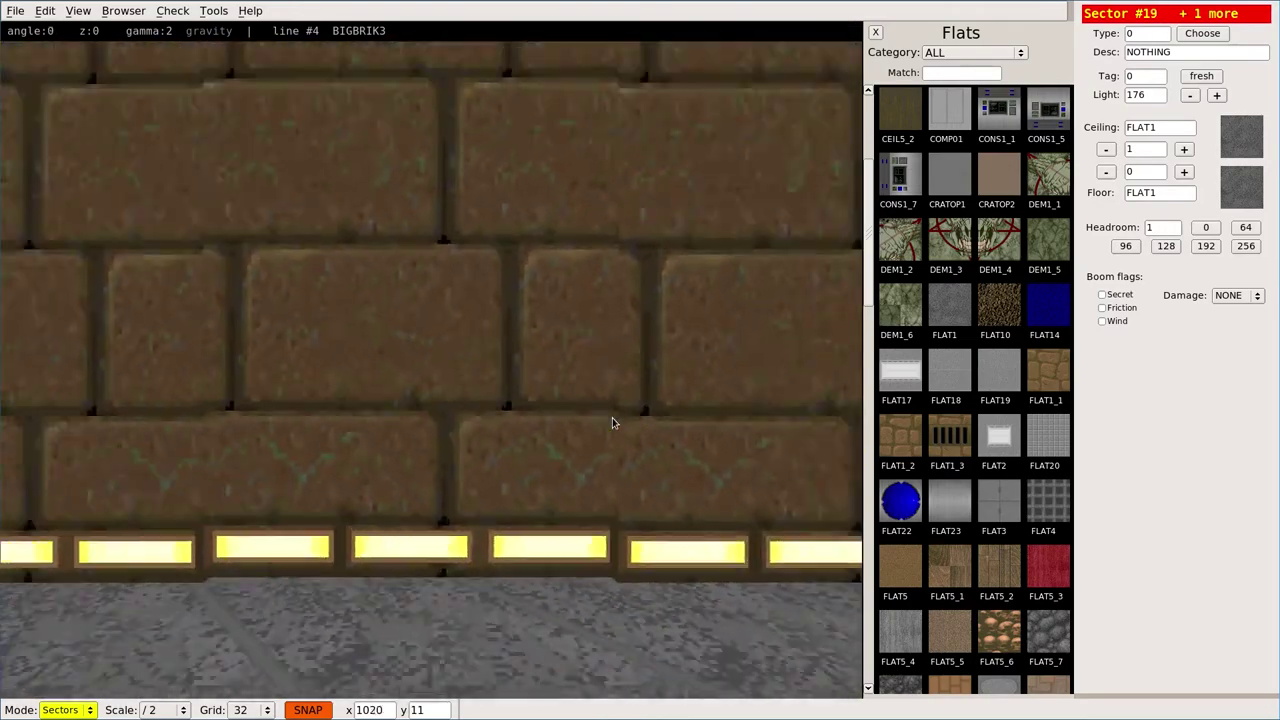
key("Down")
key("Up")
key("Left")
key("Down")
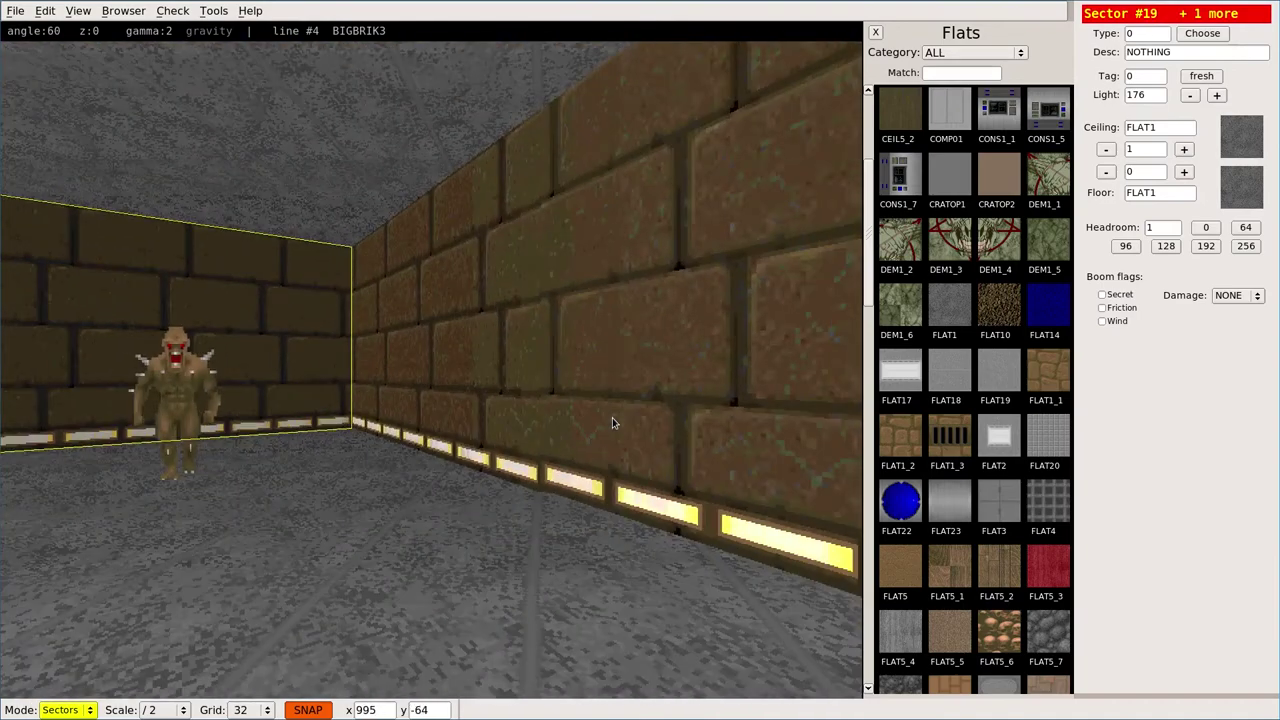
key("Tab")
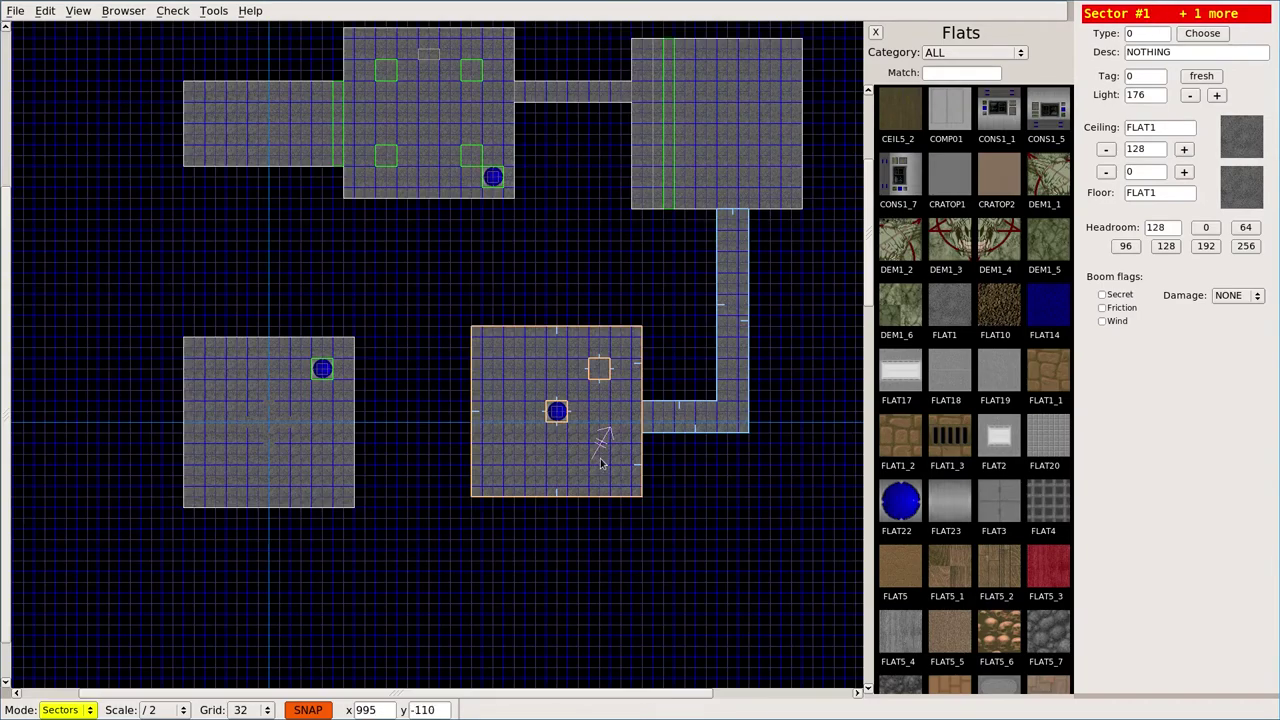
Step: Align the brick textures on the selected lines of the brown-brick room and corridor, and check the wall in 3D
key("Tab")
key("Tab")
key("Tab")
key("z")
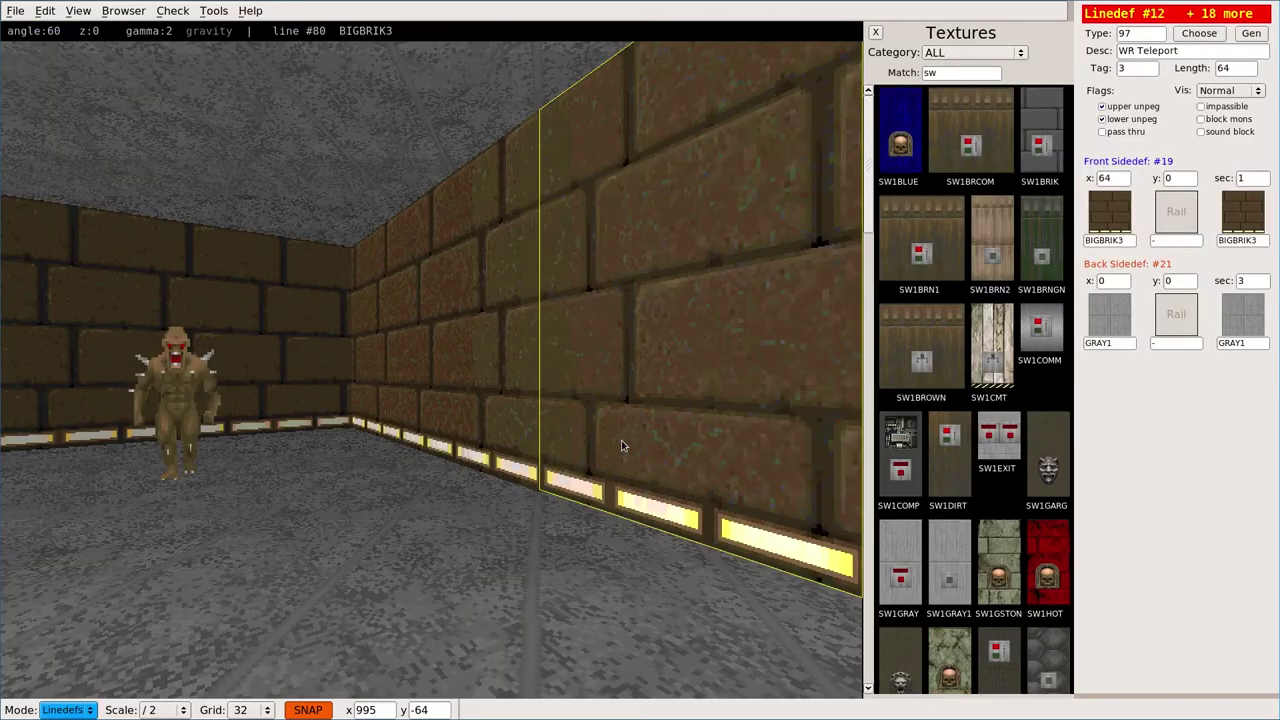
key("Down")
key("Right")
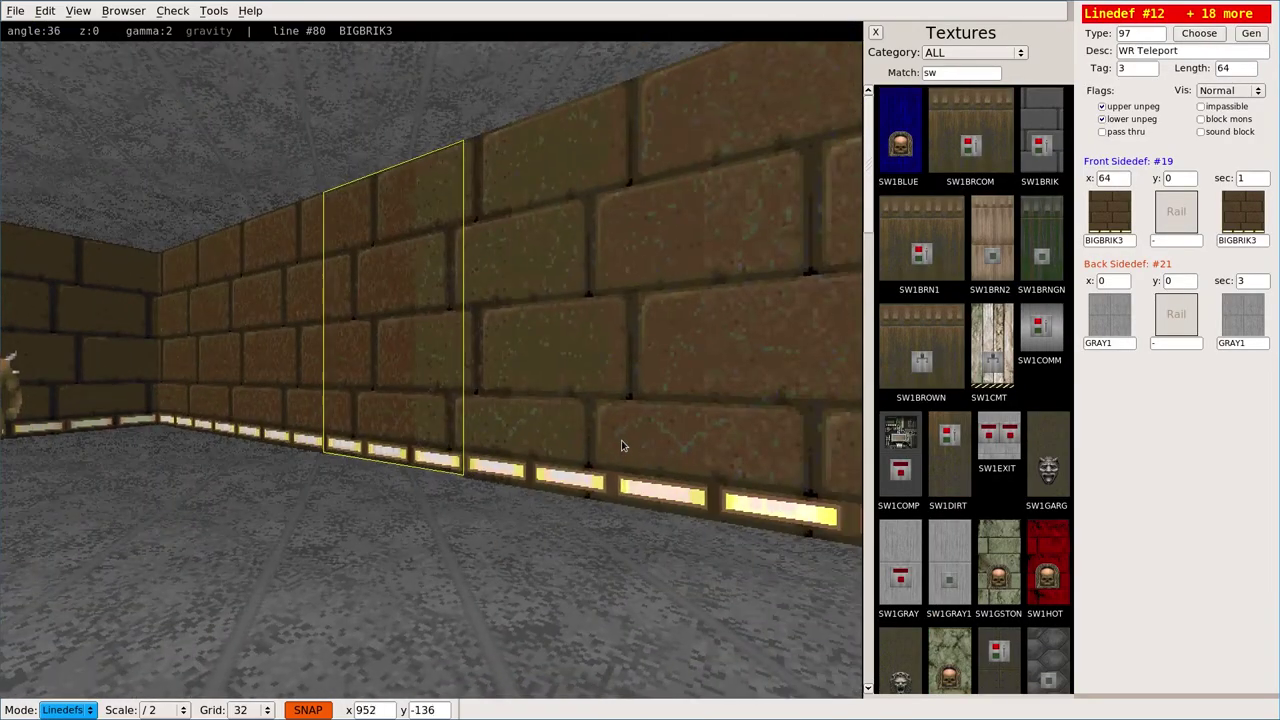
key("Up")
key("Left")
key("Tab")
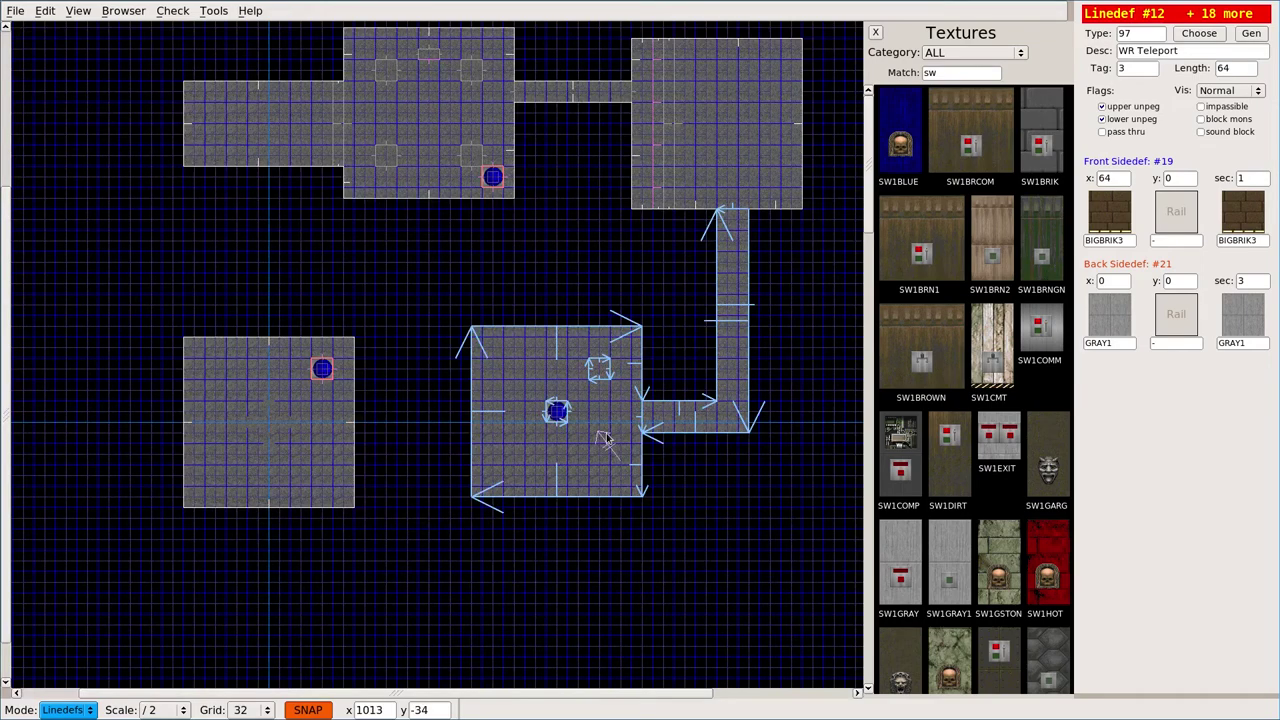
Step: Turn the imp in the brown-brick room to face southwest
key("t")
left_click(605, 378)
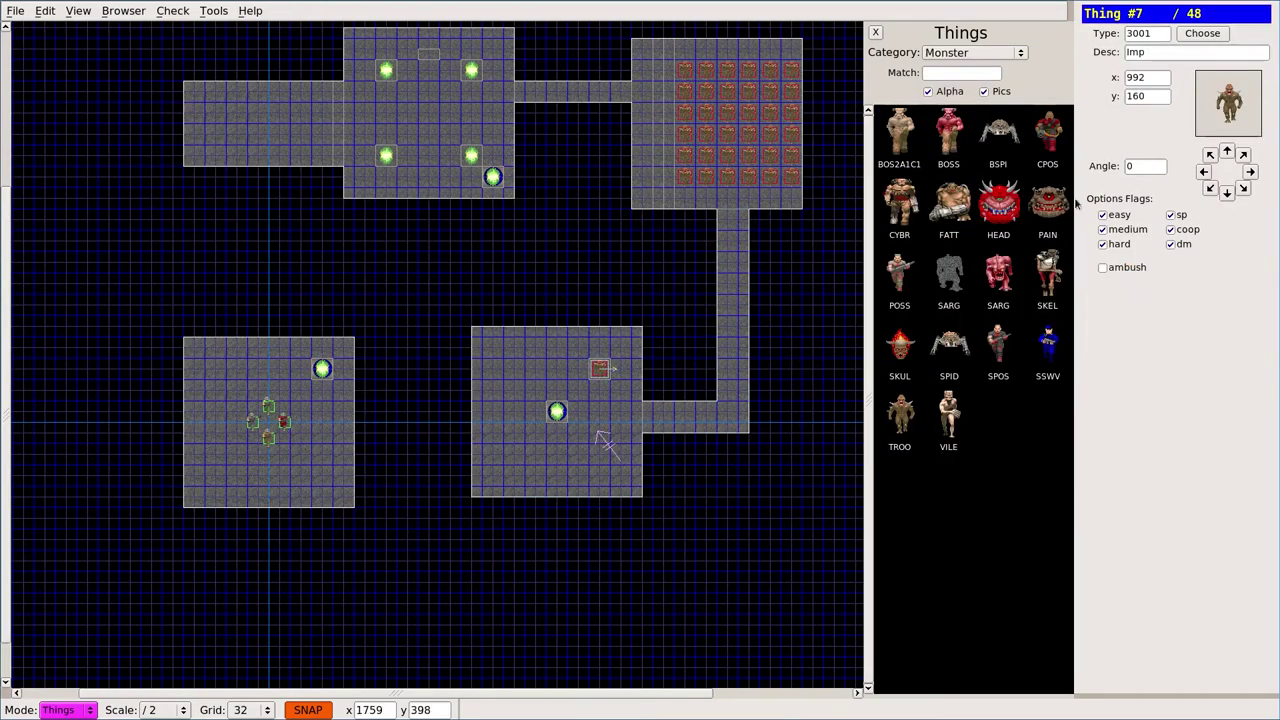
left_click(1211, 189)
key("s")
left_click(612, 373)
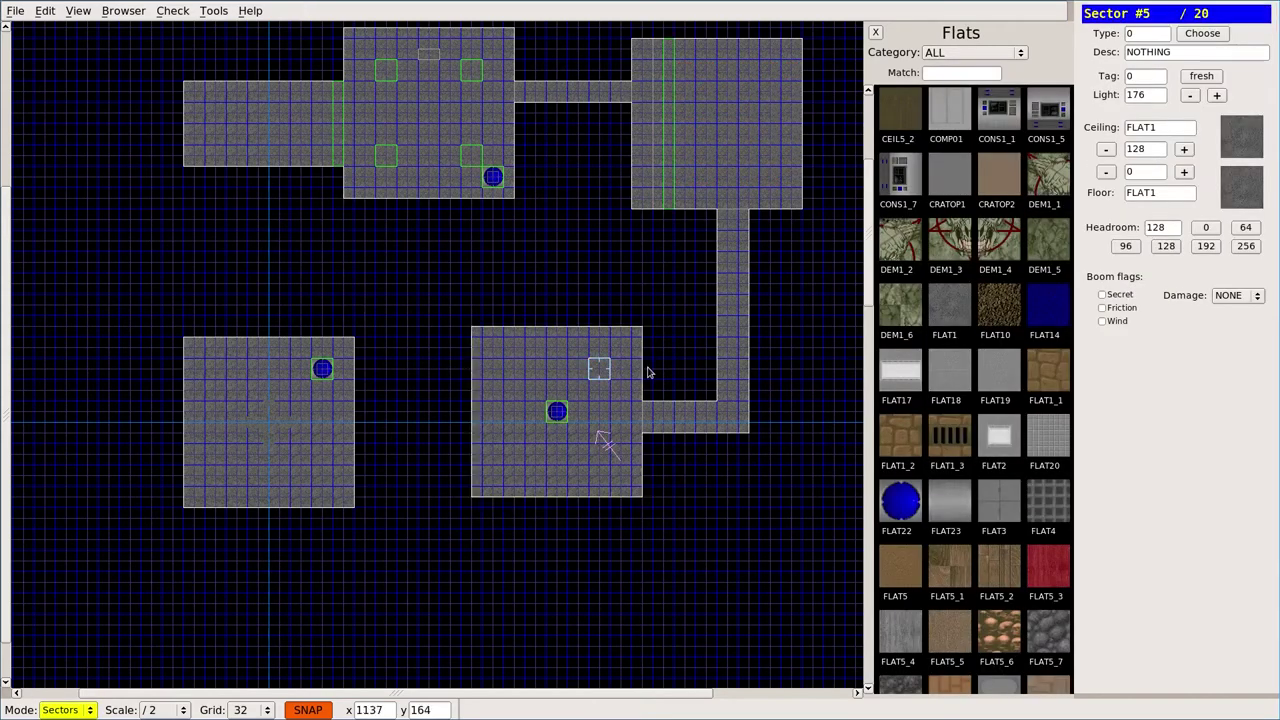
key("Delete")
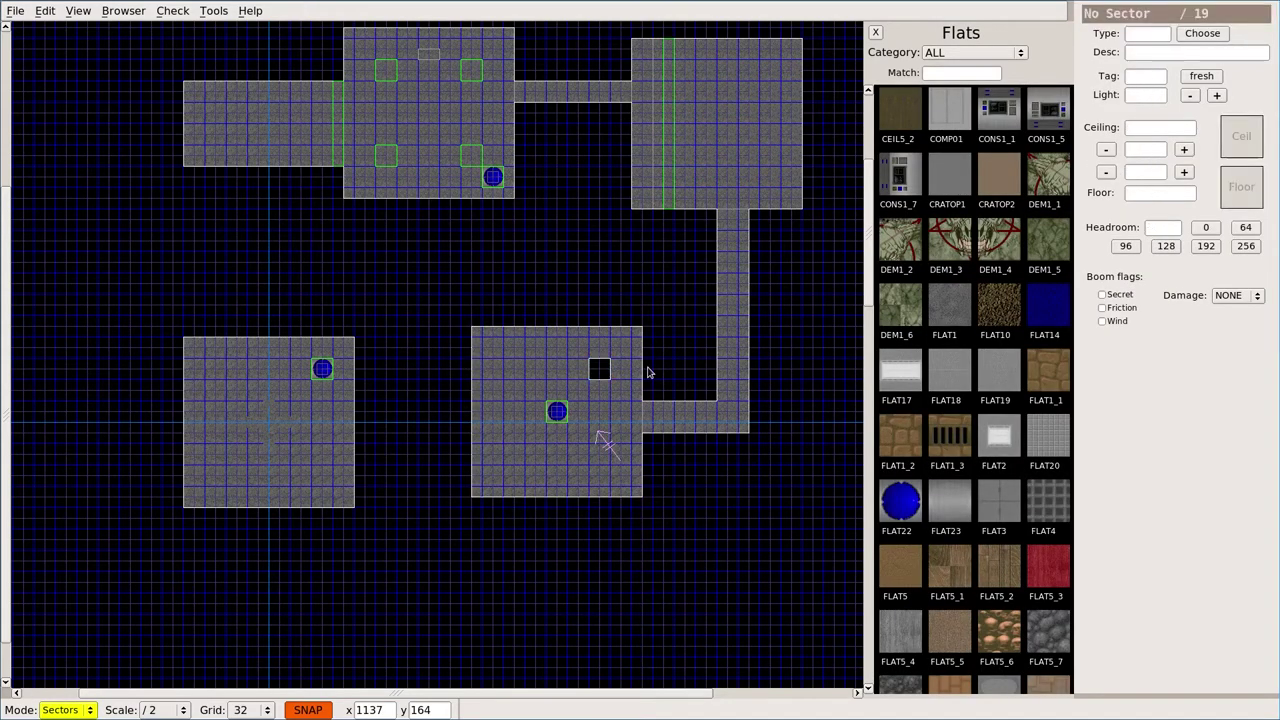
key("Tab")
key("Tab")
key("ctrl+z")
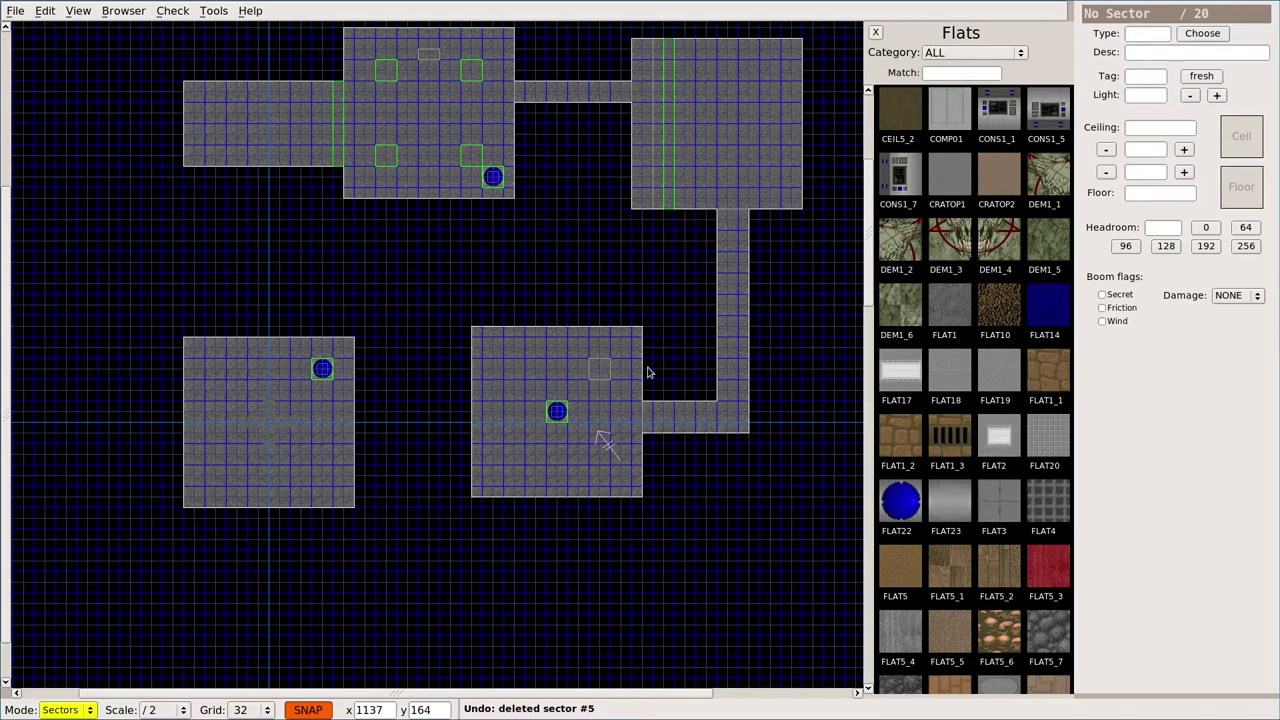
Step: Delete the monster-teleport linedefs of the small square that surrounds the imp in the brown-brick room
key("l")
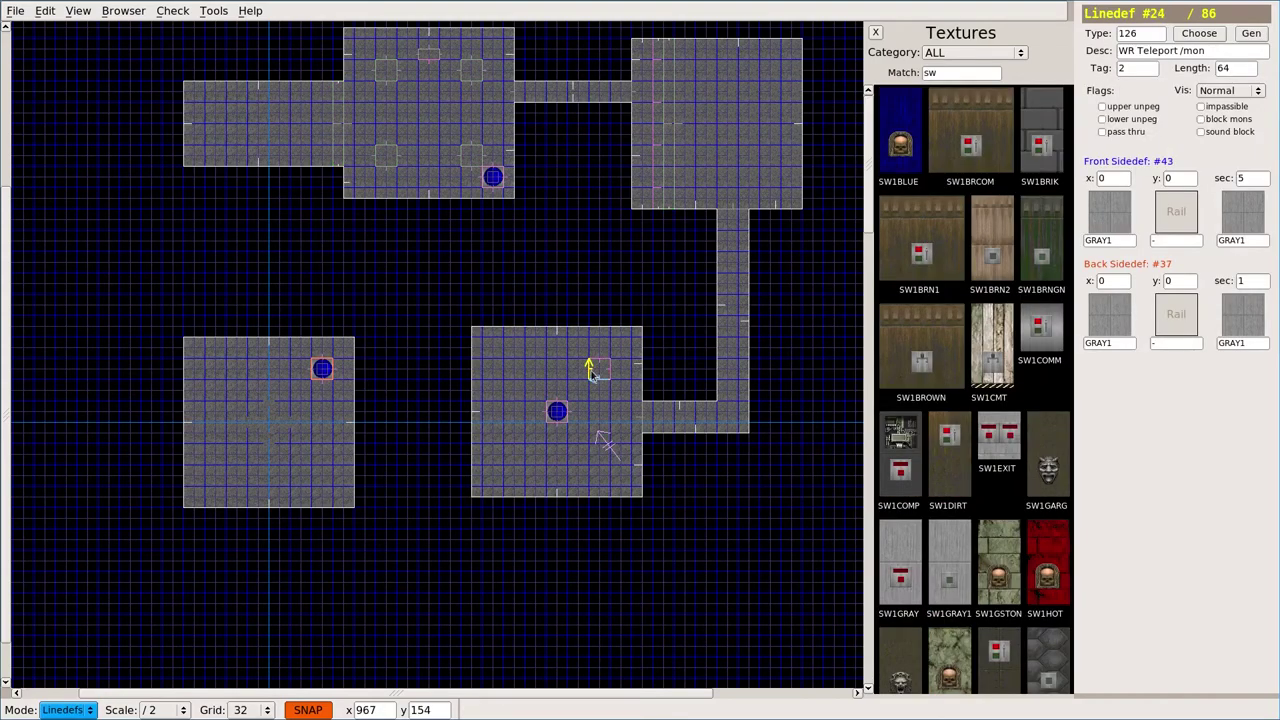
left_click(590, 371)
left_click(598, 360)
left_click(611, 370)
key("Delete")
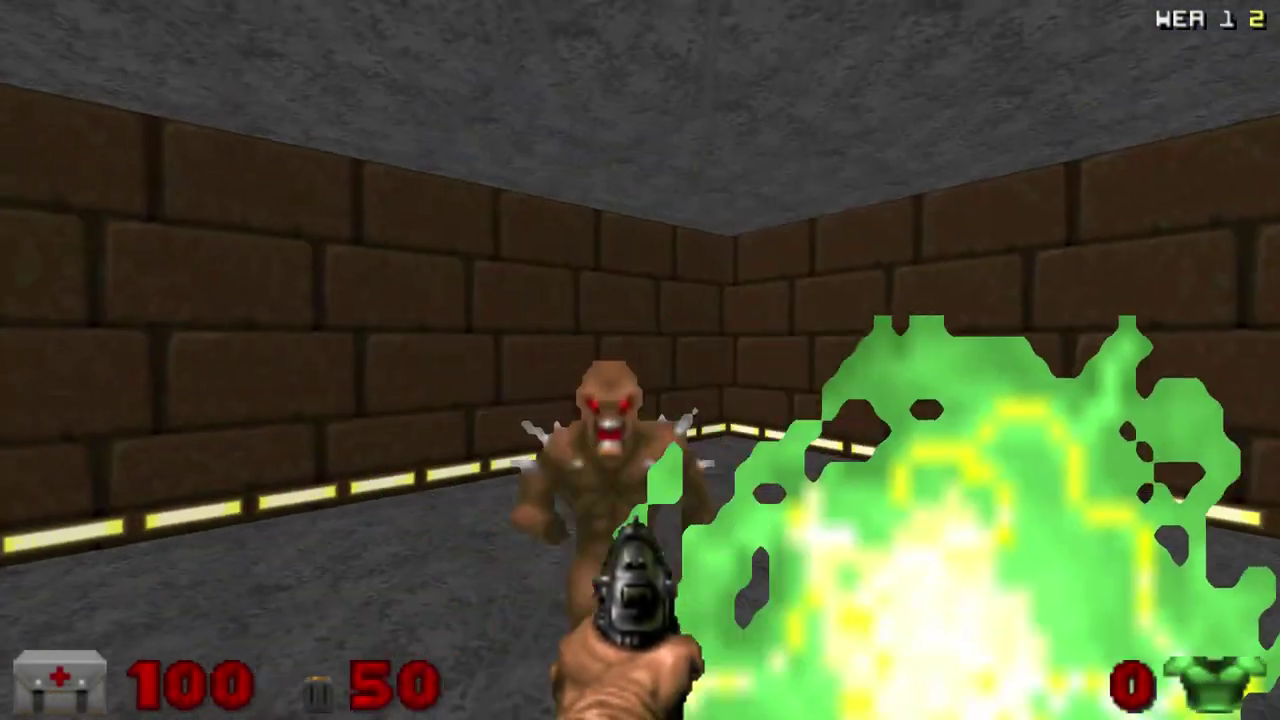
Step: In a test game, shoot the imp in the brown-brick room and take the teleporter to the red-brick room
key("s")
left_click(640, 360)
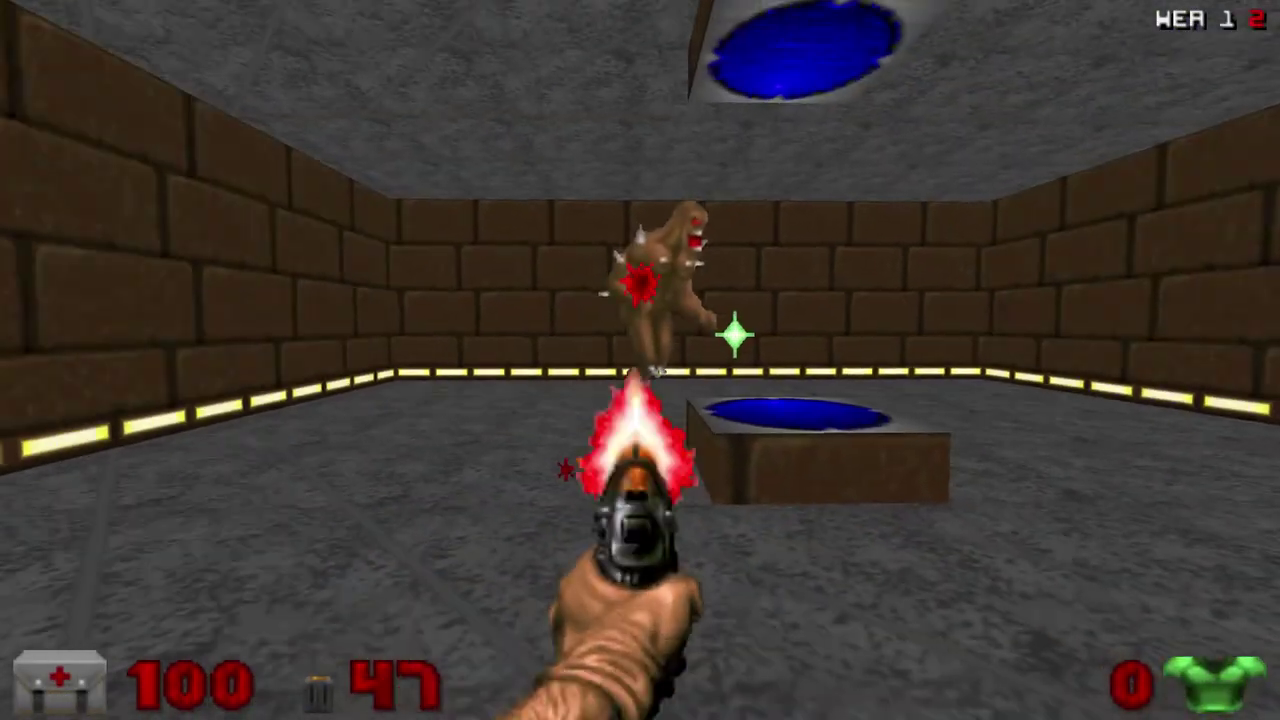
key("ctrl")
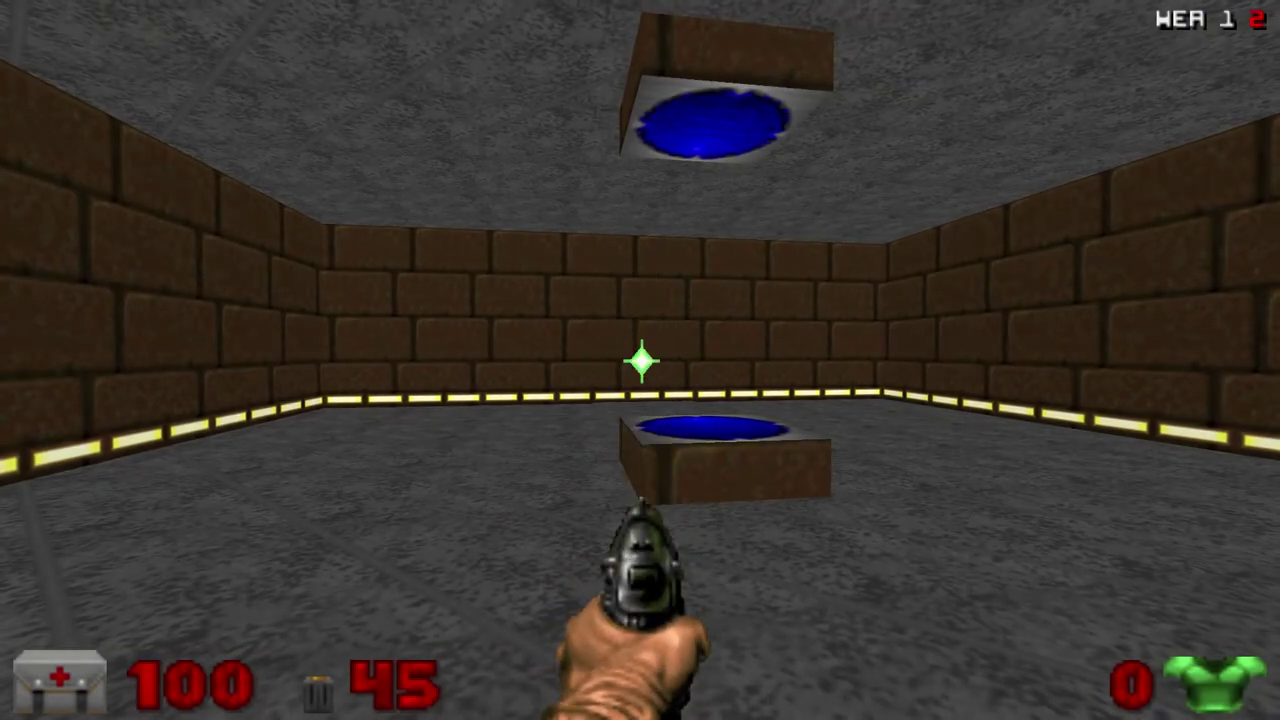
key("Up")
key("Up")
key("Left")
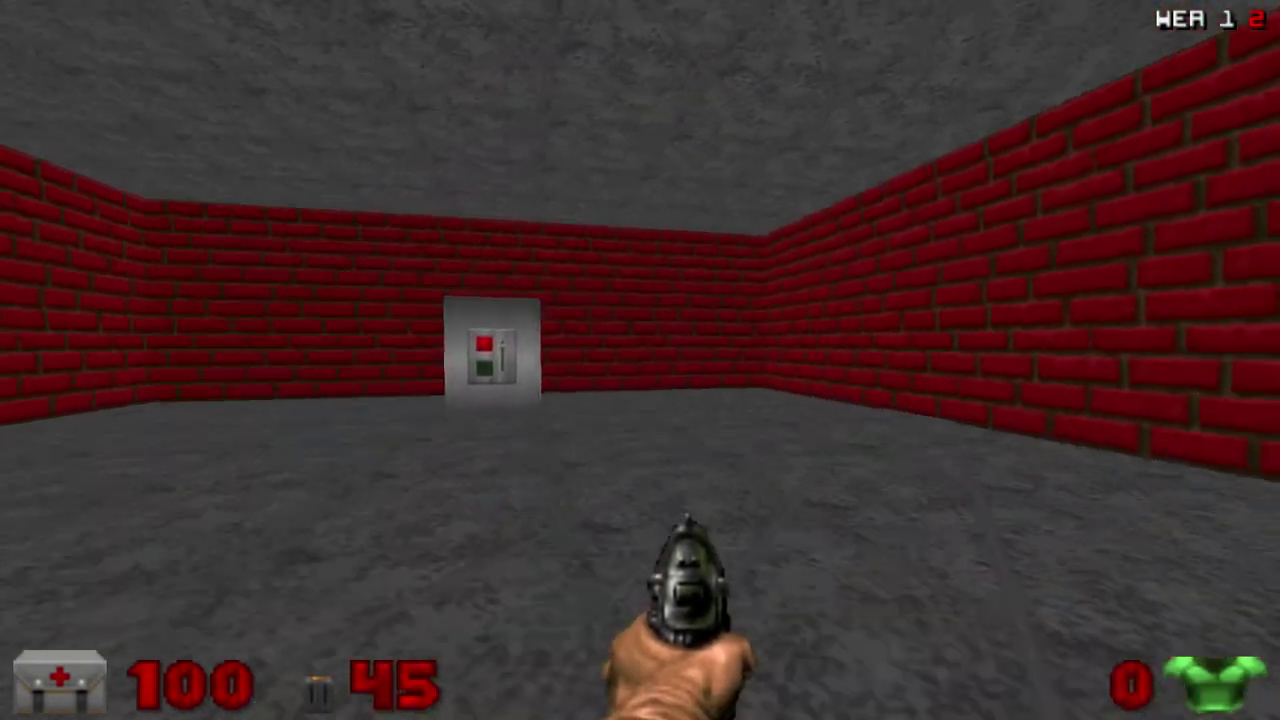
Step: Walk up to the wall switch in the red-brick room, use it, and step back toward the corridor wall
key("Up")
key("Up")
key("Right")
key("space")
key("Down")
key("Left")
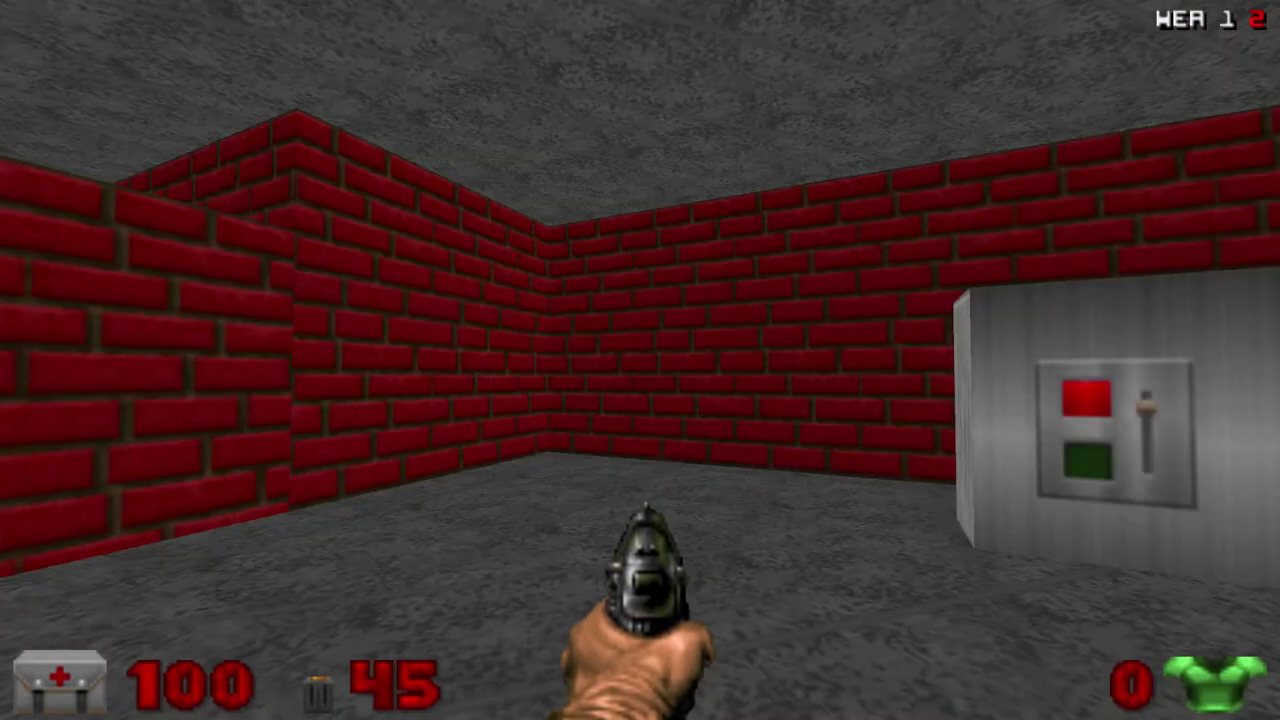
Step: Watch the teleport exits for arriving imps while backing into the opened corridor
key("Left")
key("Left")
key("Up")
key("Right")
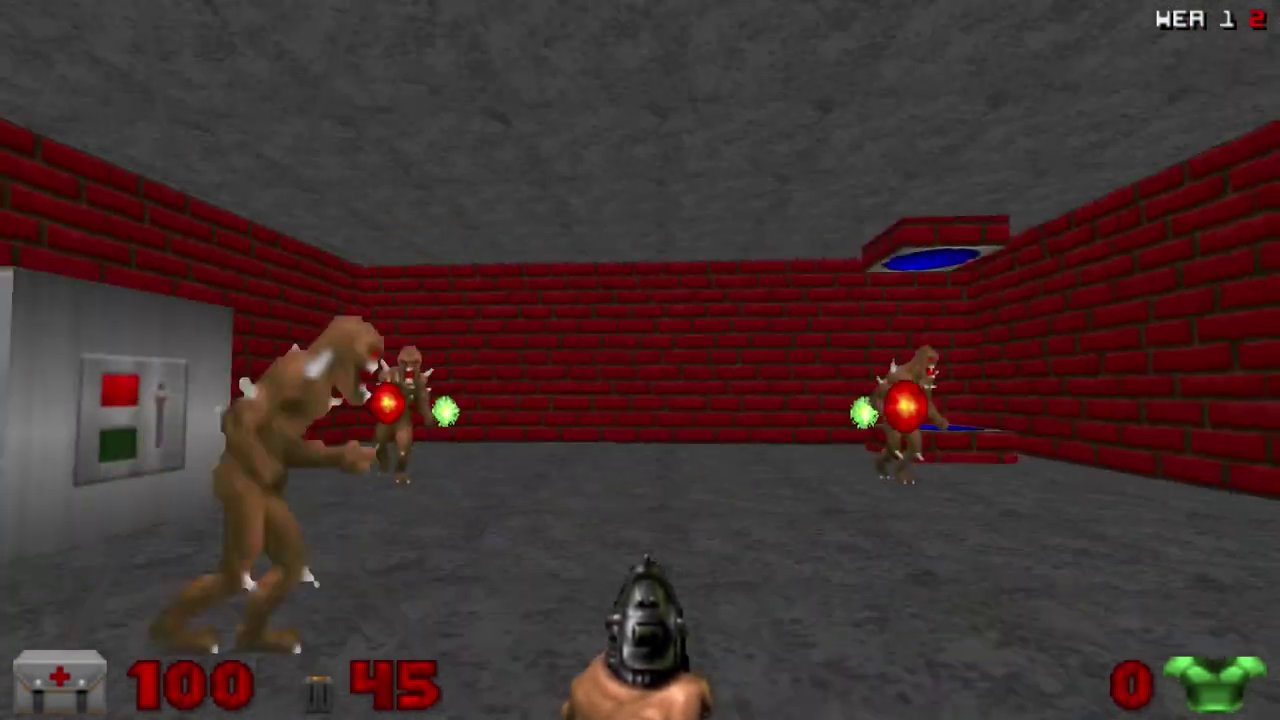
key("Down")
key("Down")
key("Left")
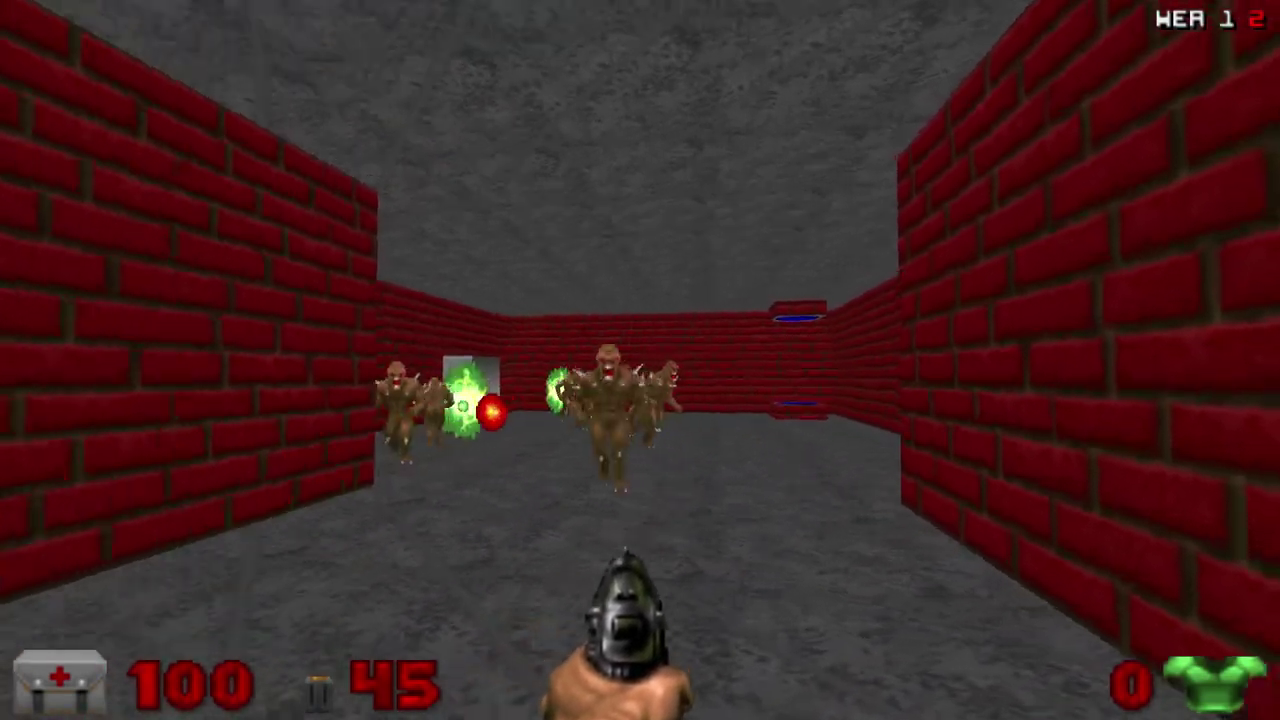
Step: Dodge the imps' fireballs and move back through the red-brick room toward the teleporter
key("Up")
key("Right")
key("Down")
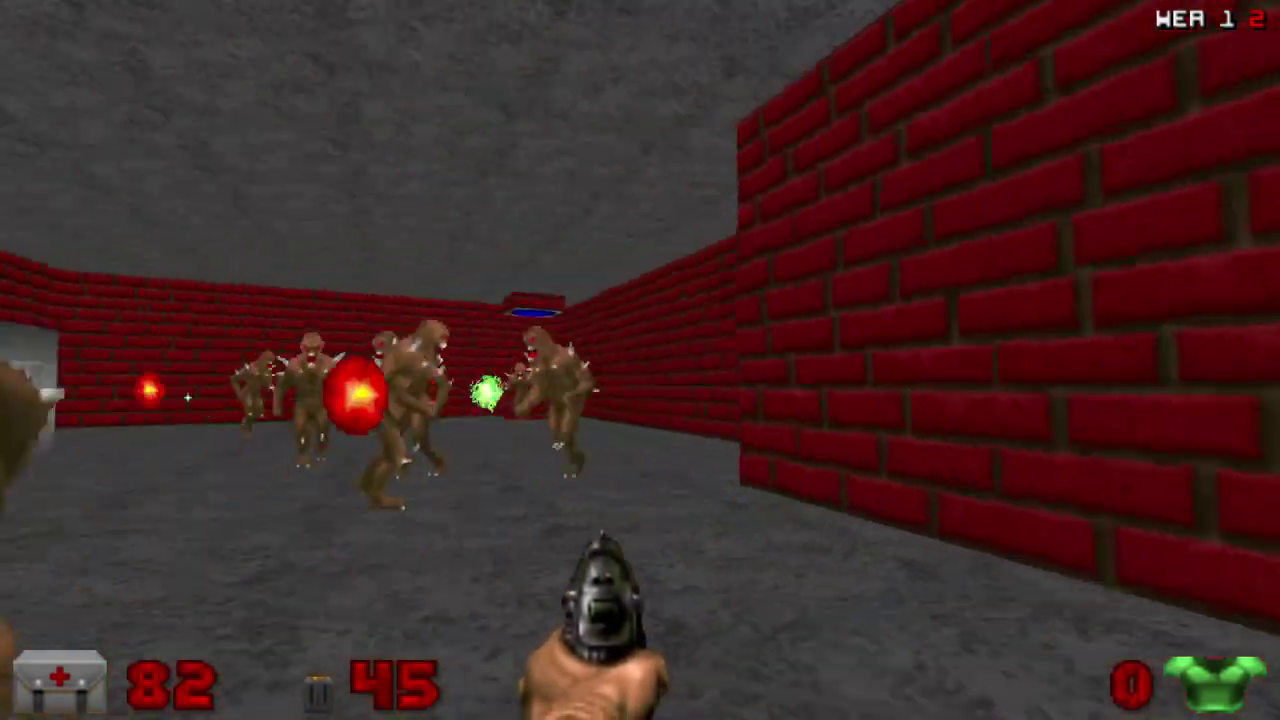
key("Left")
key("Up")
key("Up")
key("Right")
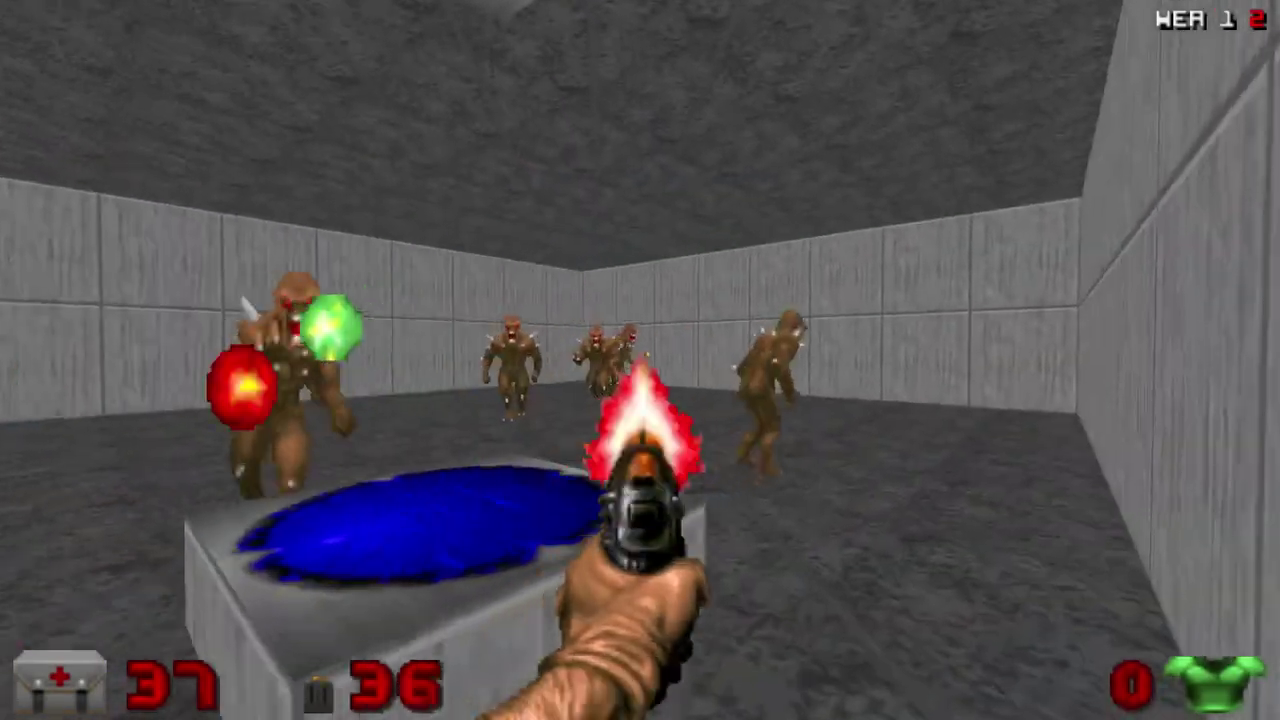
Step: Back away from the teleporter pad in the gray room while shooting at the approaching imps
left_click(640, 360)
key("s")
left_click(640, 360)
left_click(640, 360)
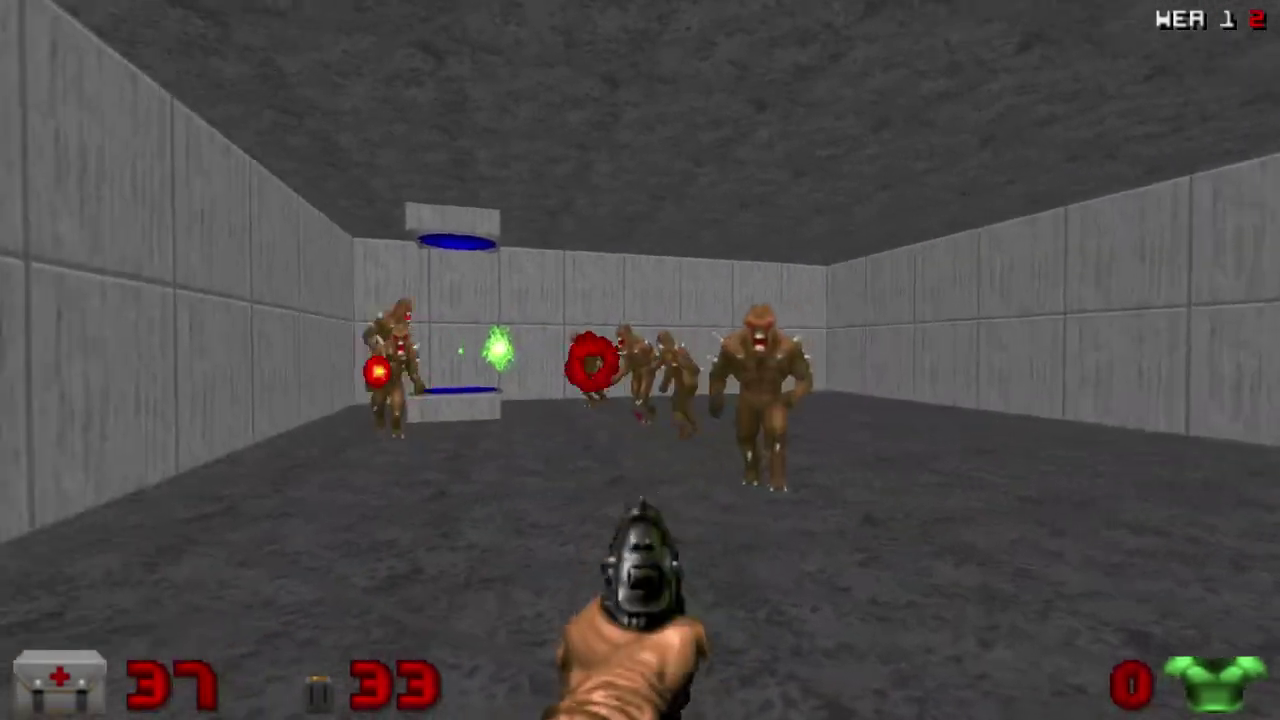
left_click(640, 360)
left_click(640, 360)
key("ctrl")
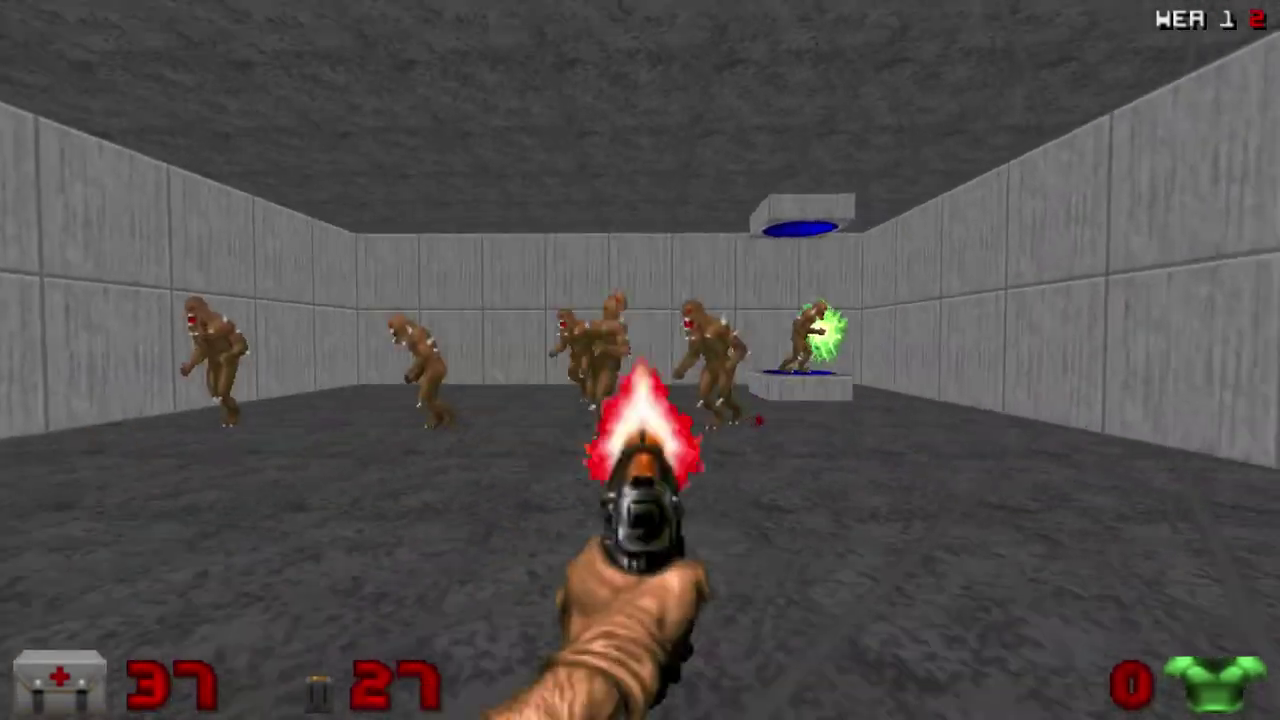
Step: Circle the gray room, dodging fireballs and firing the pistol at the imps gathered around the teleporter exit
key("ctrl")
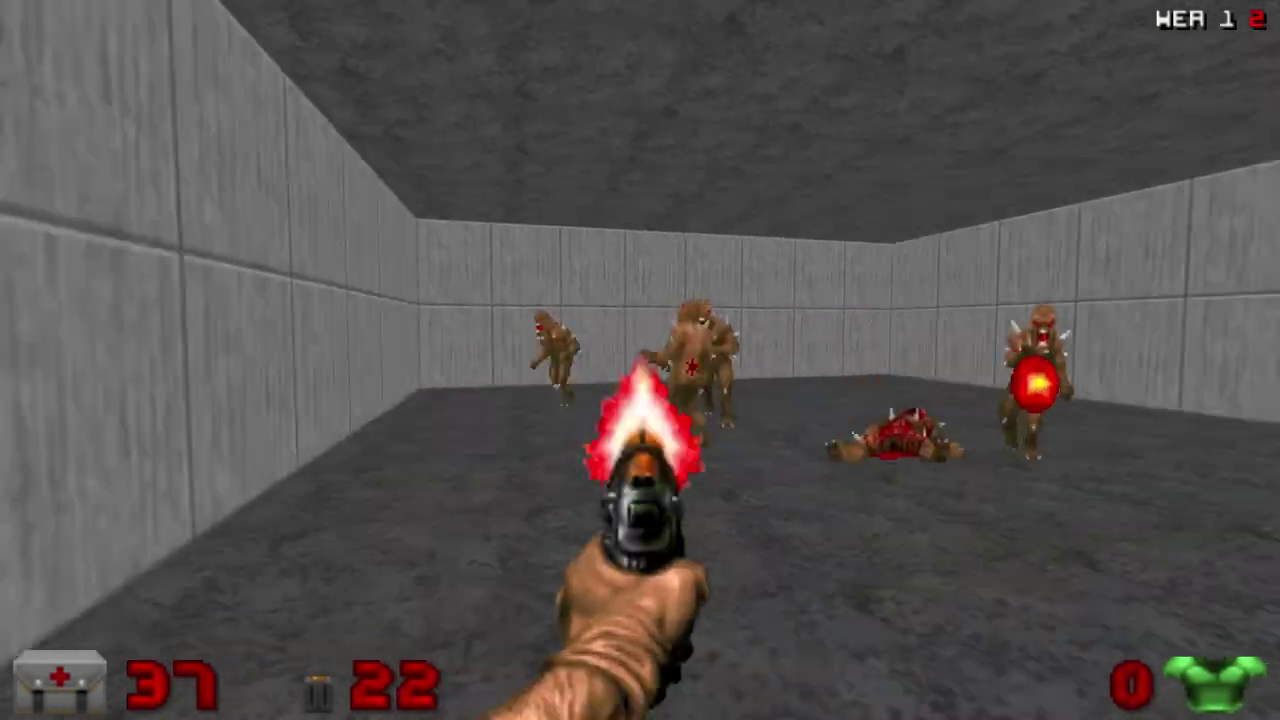
key("ctrl")
key("ctrl")
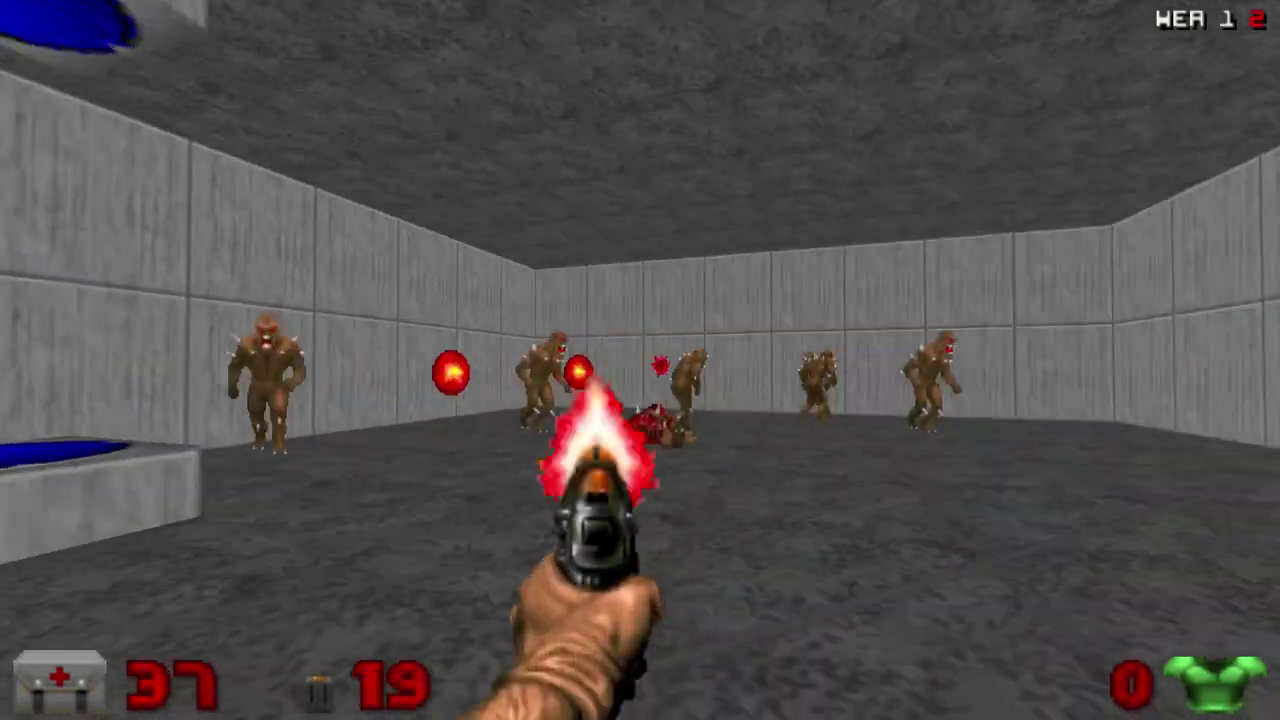
key("ctrl")
key("ctrl")
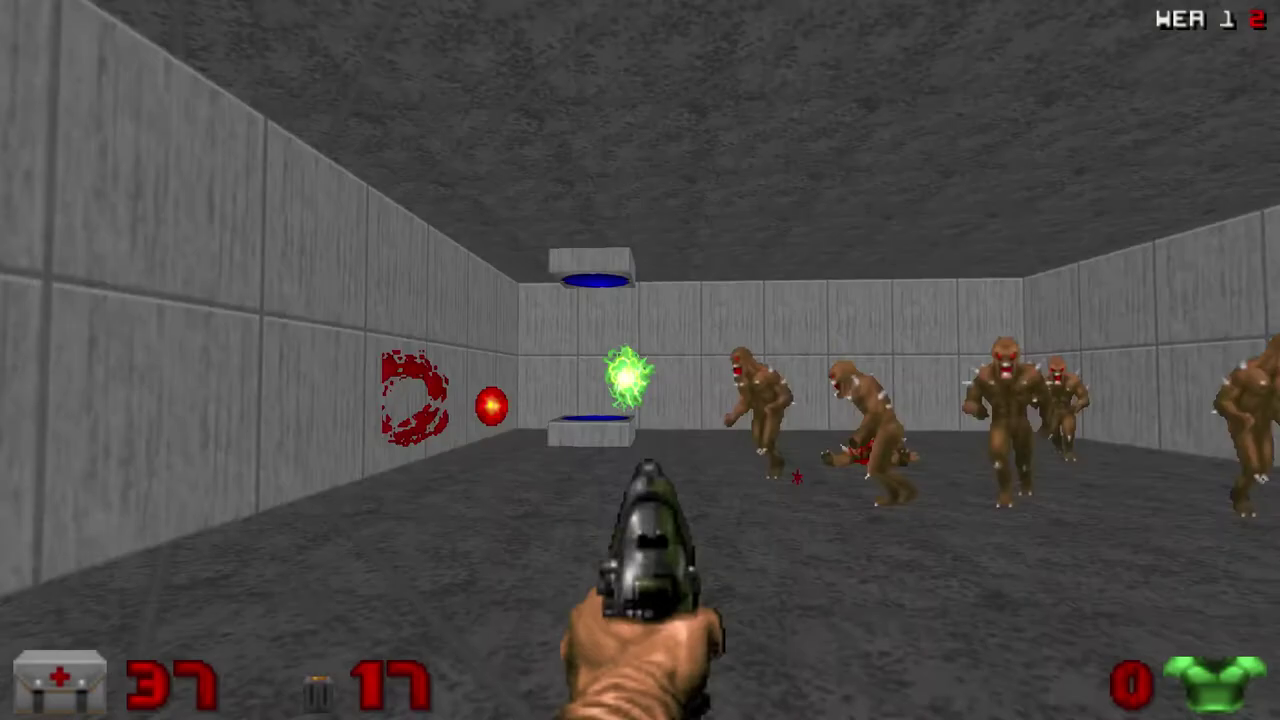
key("ctrl")
key("ctrl")
key("ctrl")
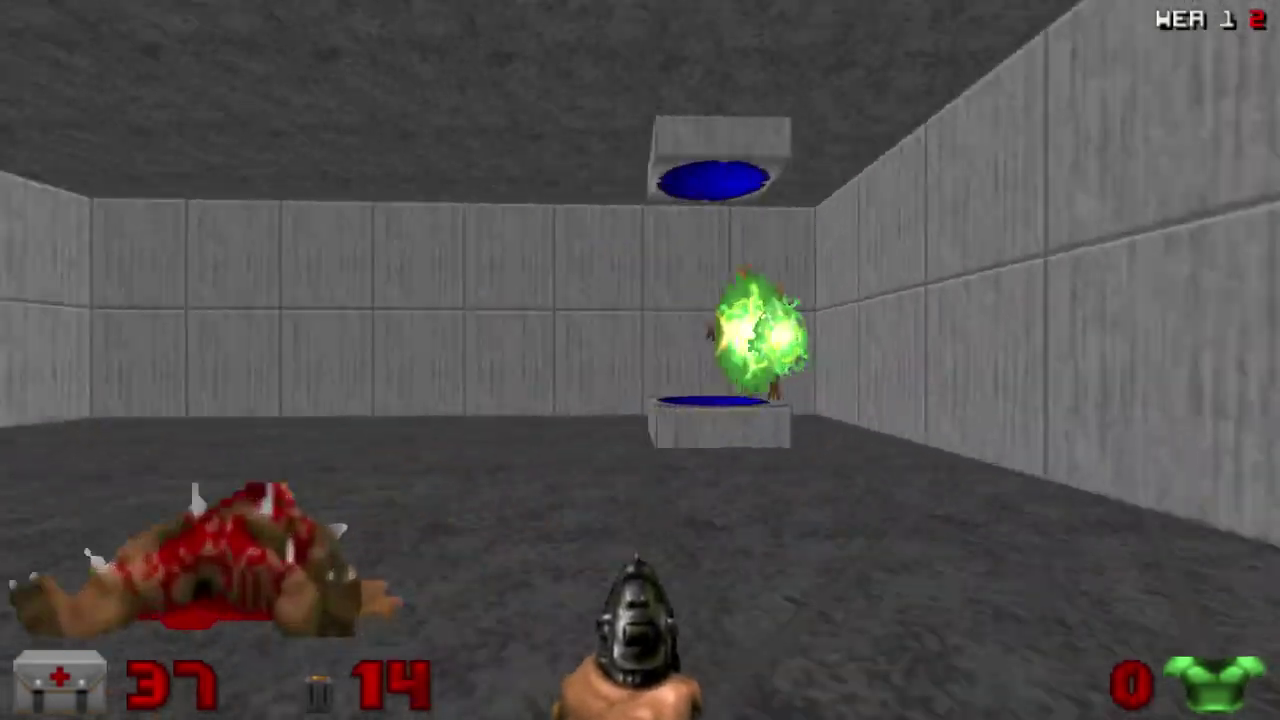
Step: Advance along the gray room's wall, turn around, and shoot toward the nearest imps
key("w")
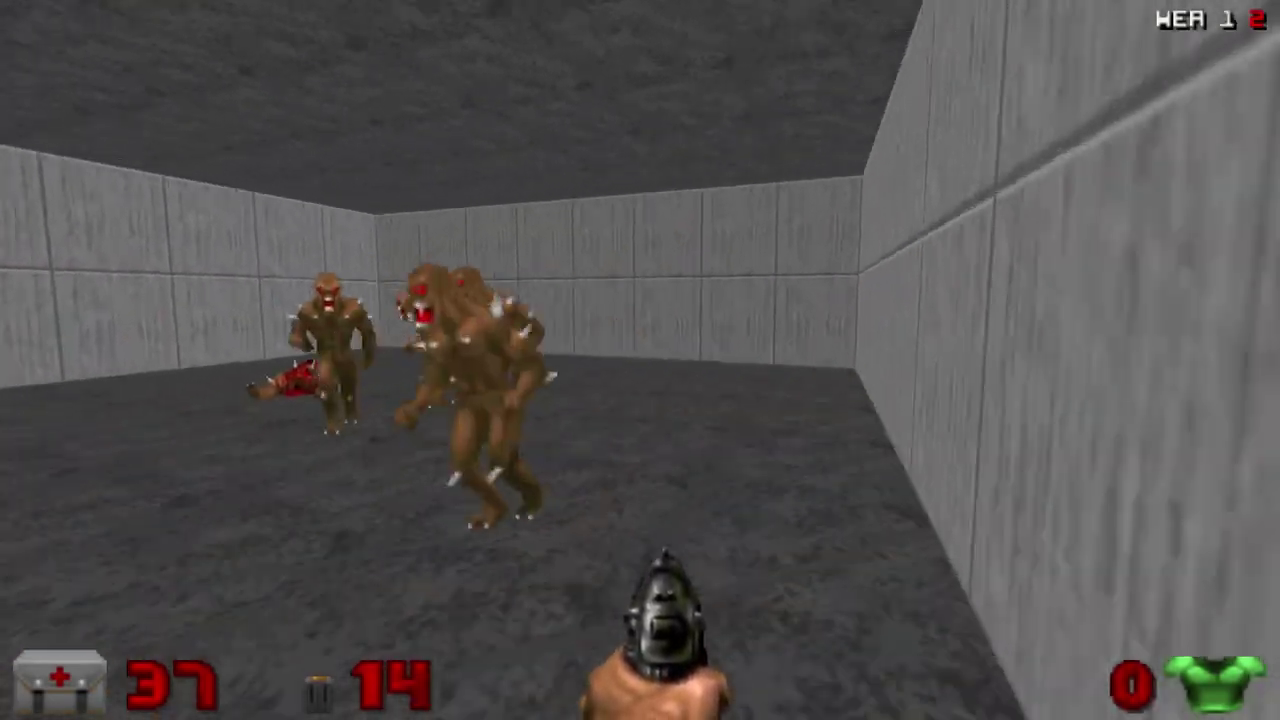
key("Left")
key("ctrl")
Step: Quit the test game and return to the map in the Eureka editor
key("Escape")
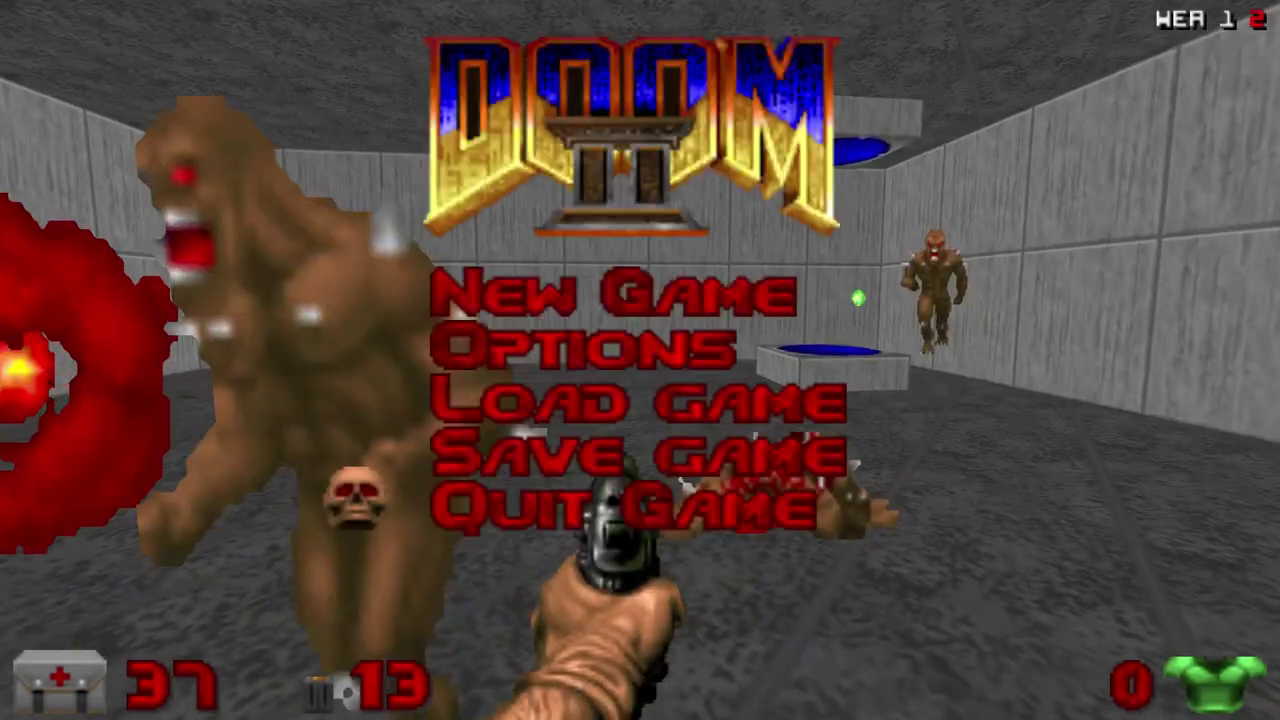
key("Return")
key("y")
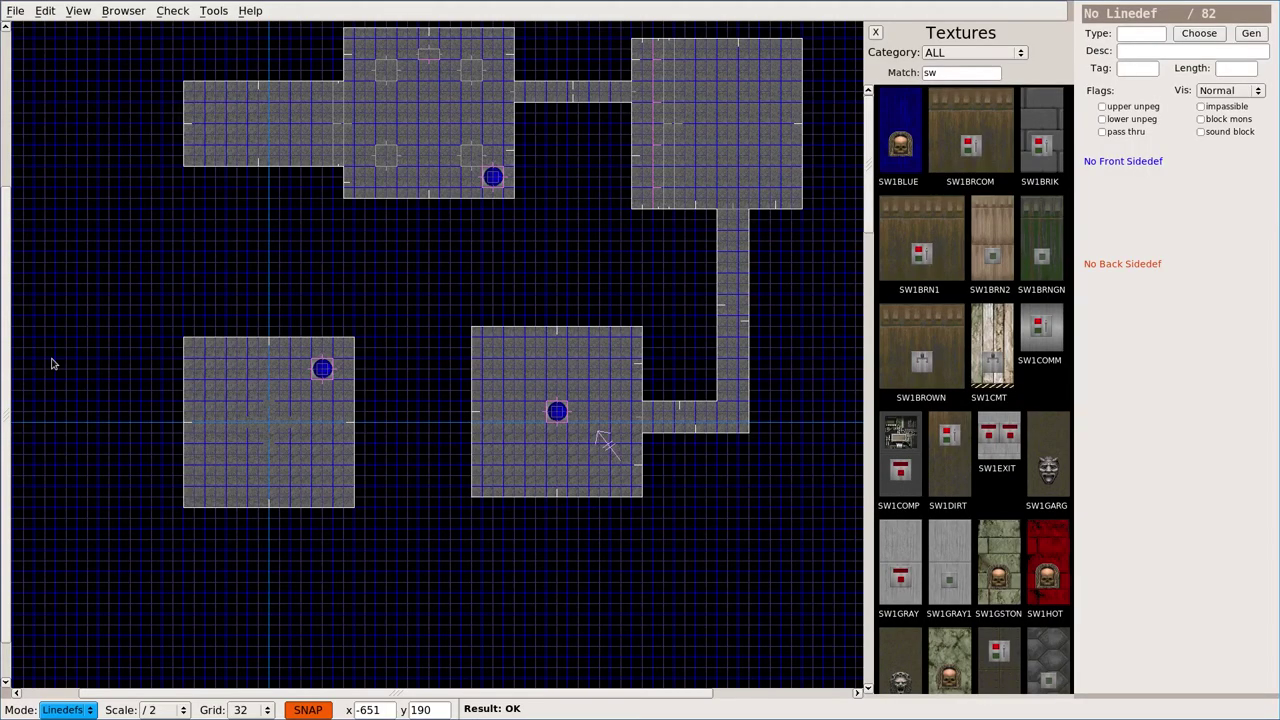